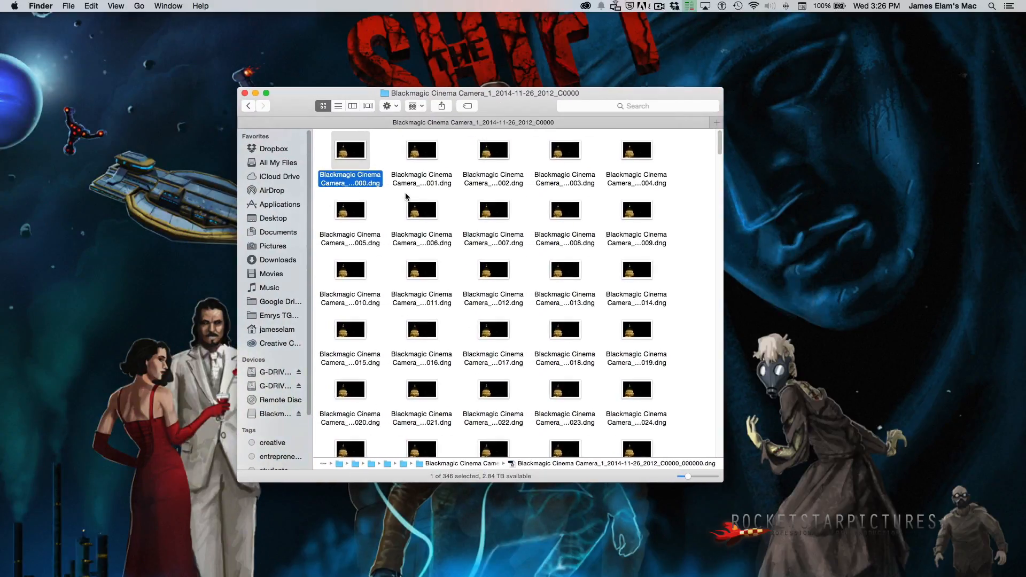
Step: Inspect frames 005, 010, 011 and 016 of the C0000 sequence in Finder
left_click(350, 212)
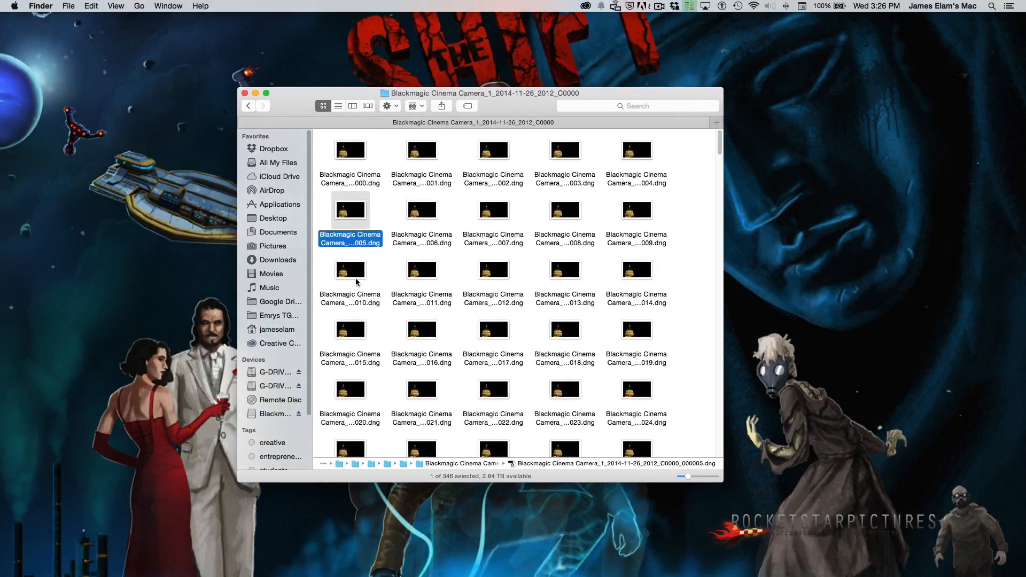
left_click(357, 275)
left_click(427, 271)
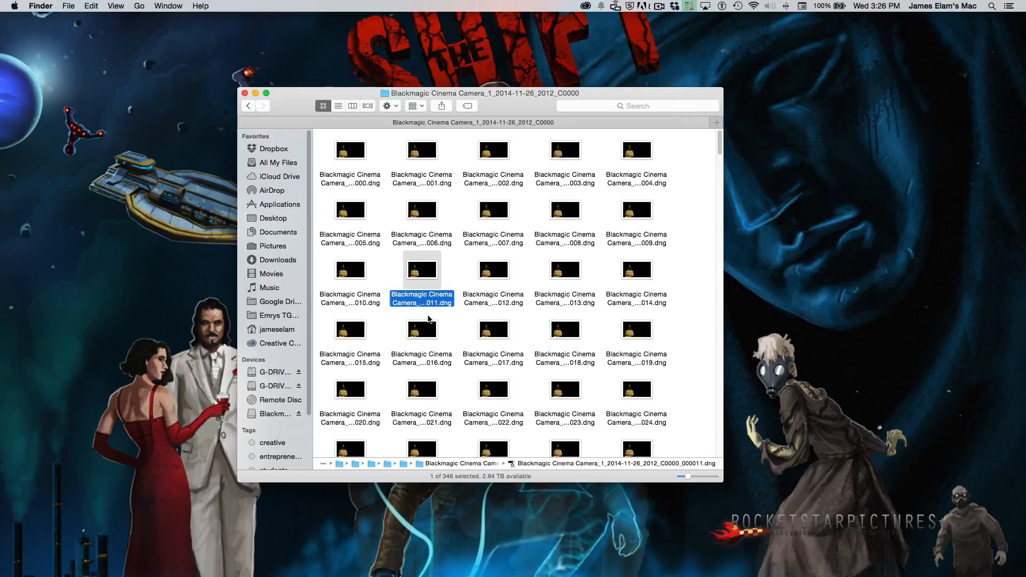
left_click(427, 332)
scroll(450, 318, "down", 1)
scroll(450, 315, "down", 20)
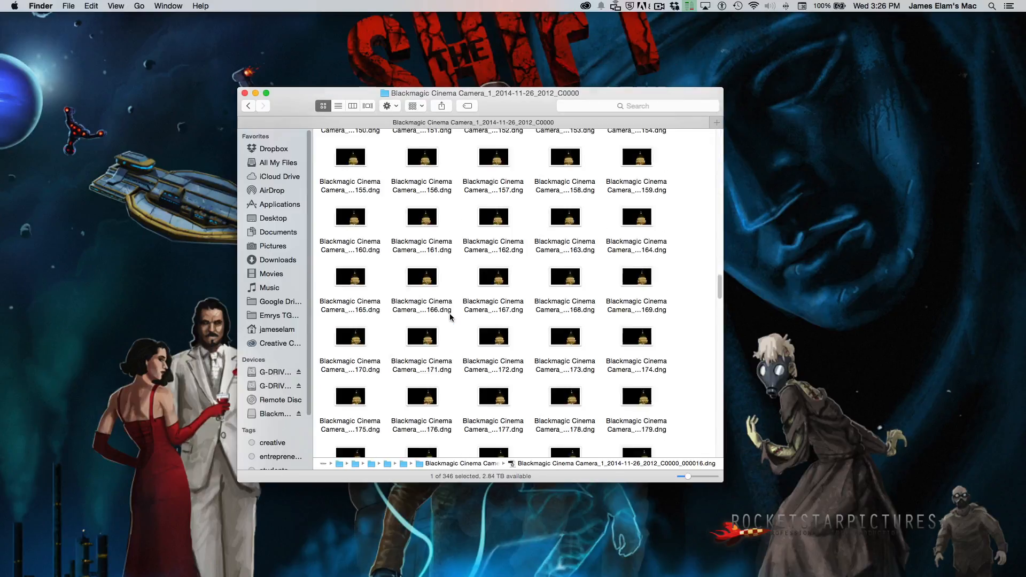
scroll(406, 240, "up", 20)
Step: Reselect frame 000, scroll down to the closing .wav file, and return to RAW Files
left_click(379, 181)
scroll(435, 293, "down", 20)
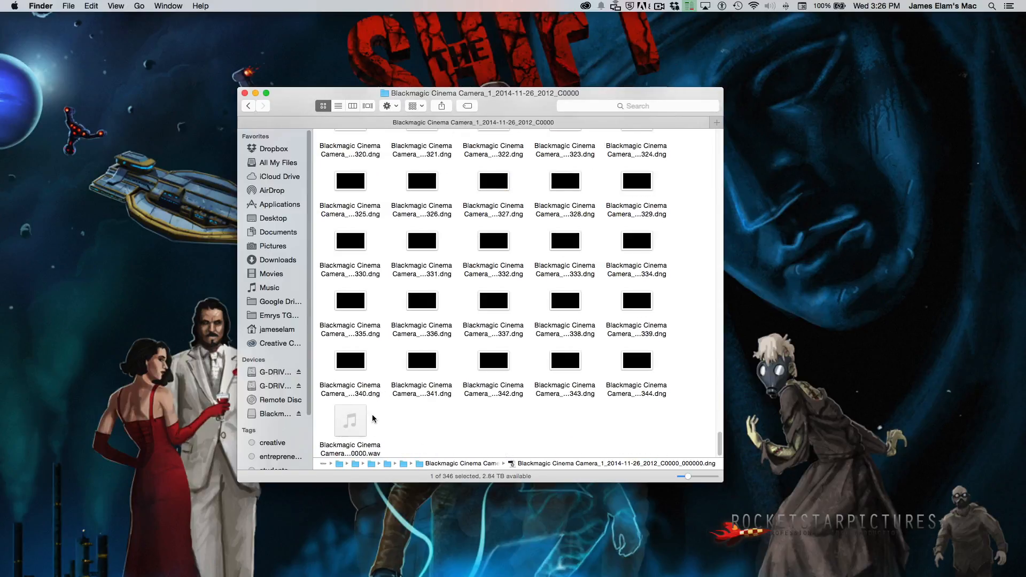
mouse_move(343, 429)
scroll(389, 412, "up", 20)
left_click(247, 106)
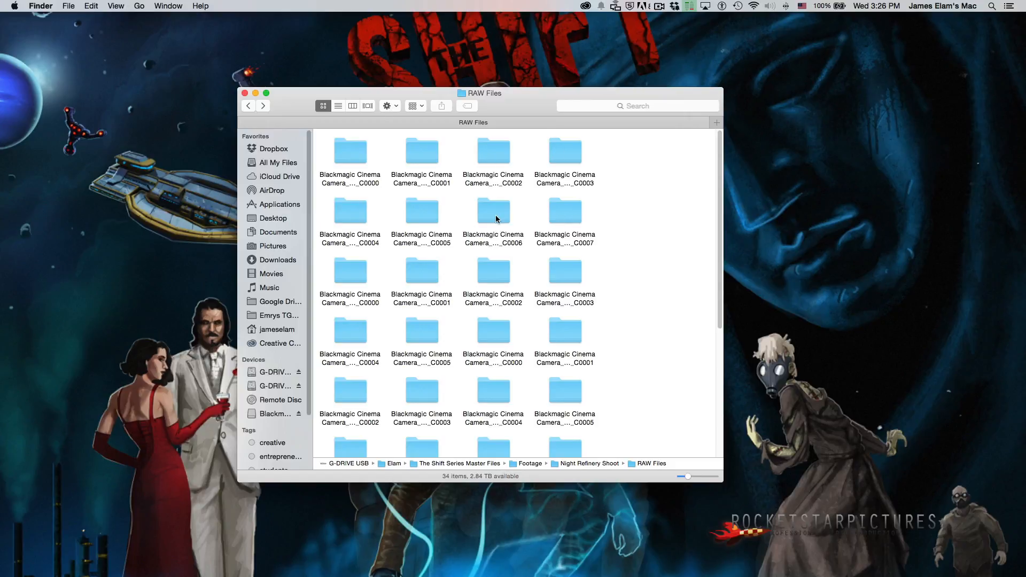
Step: Browse the C0002 clip folder's frame thumbnails, then close the Finder window
double_click(494, 152)
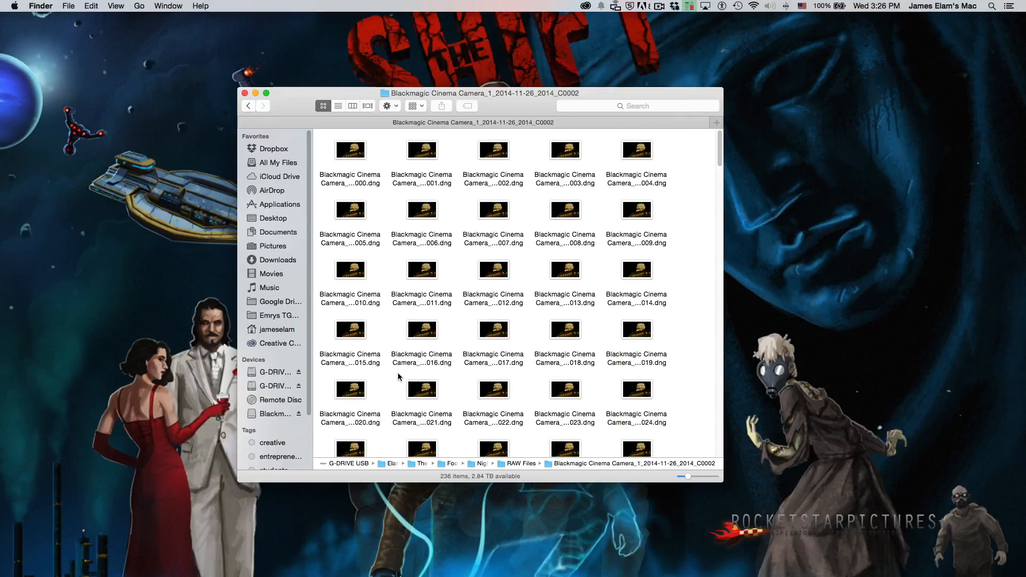
scroll(399, 377, "down", 20)
key("super+w")
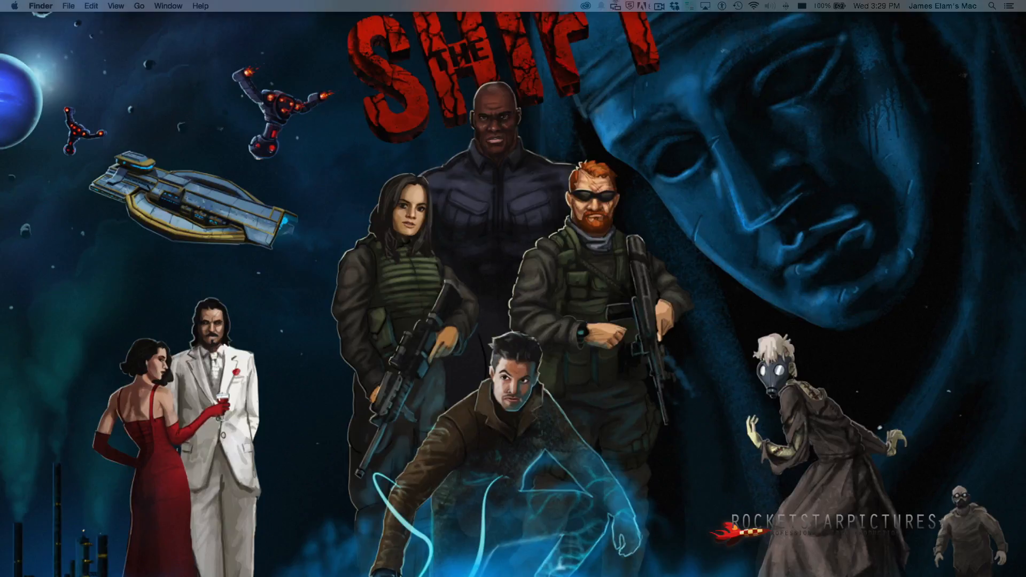
Step: Launch DaVinci Resolve 12, log in, and open Config for Untitled Project
left_click_drag(267, 112, 529, 178)
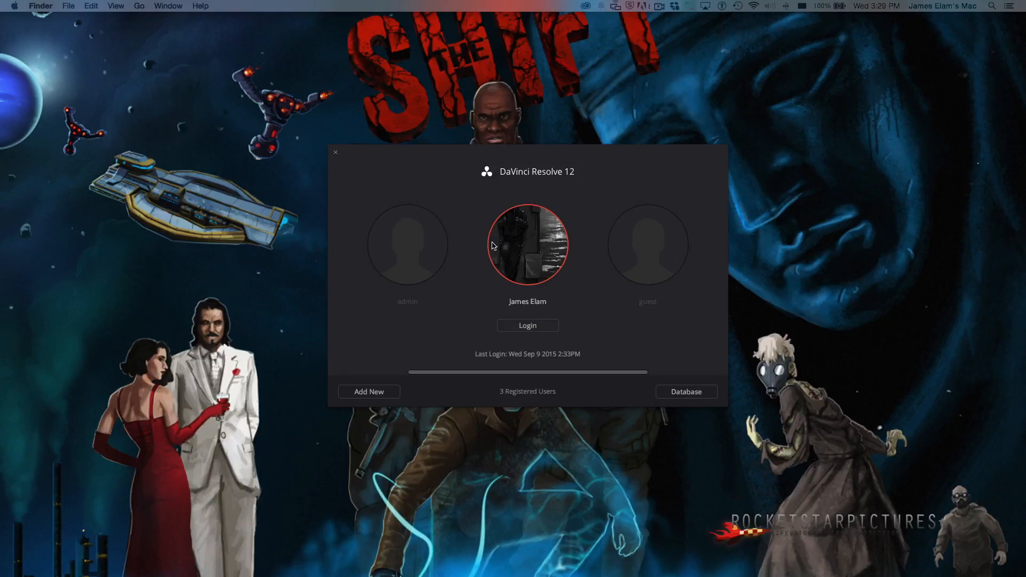
key("Return")
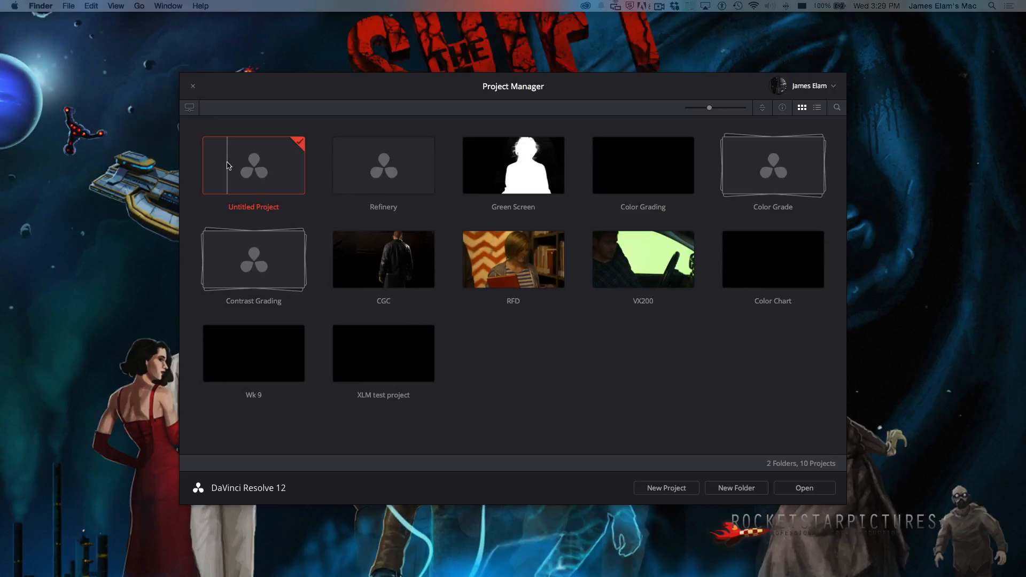
right_click(234, 169)
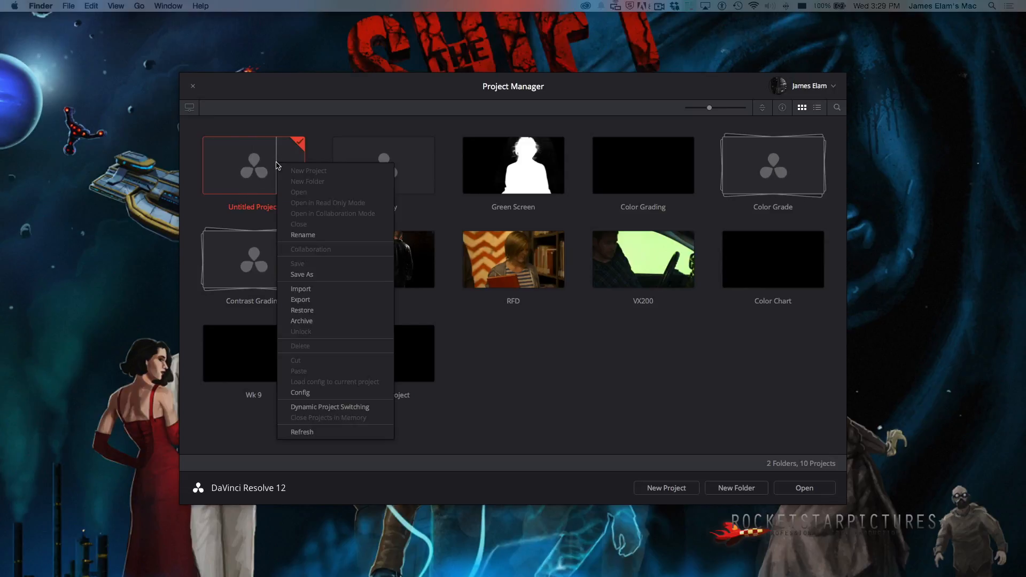
left_click(299, 394)
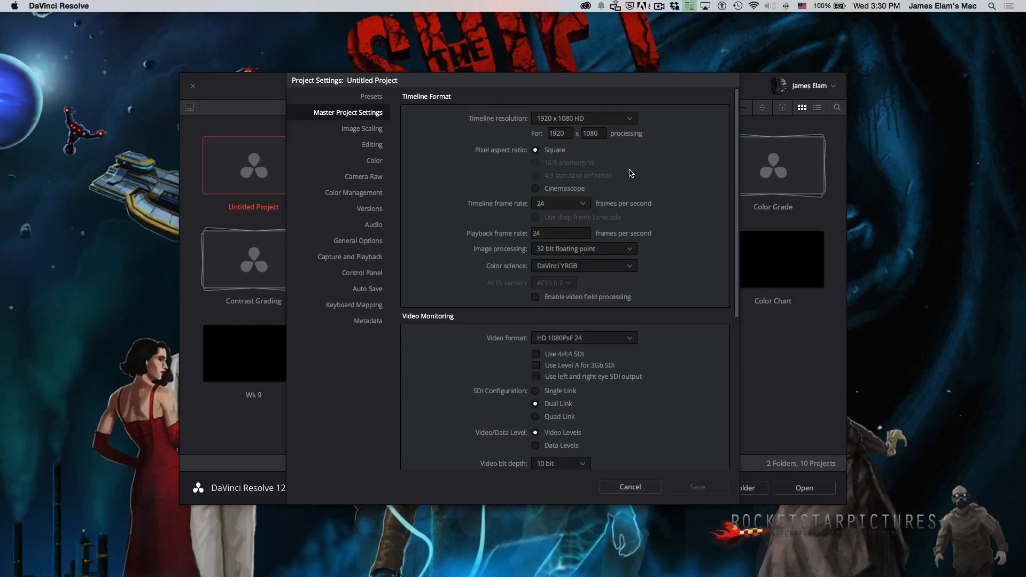
Step: Cancel Project Settings without changes and open Untitled Project
left_click(630, 487)
double_click(249, 153)
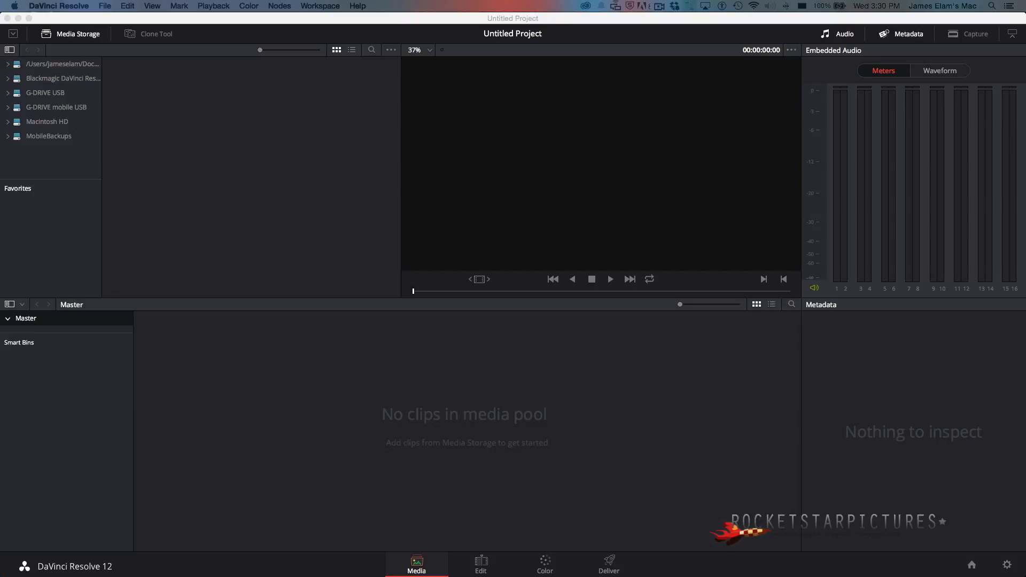
Step: In Finder, open Night Refinery Shoot and expand then collapse Edit Assets, RAW Files and C0000
key("super+Tab")
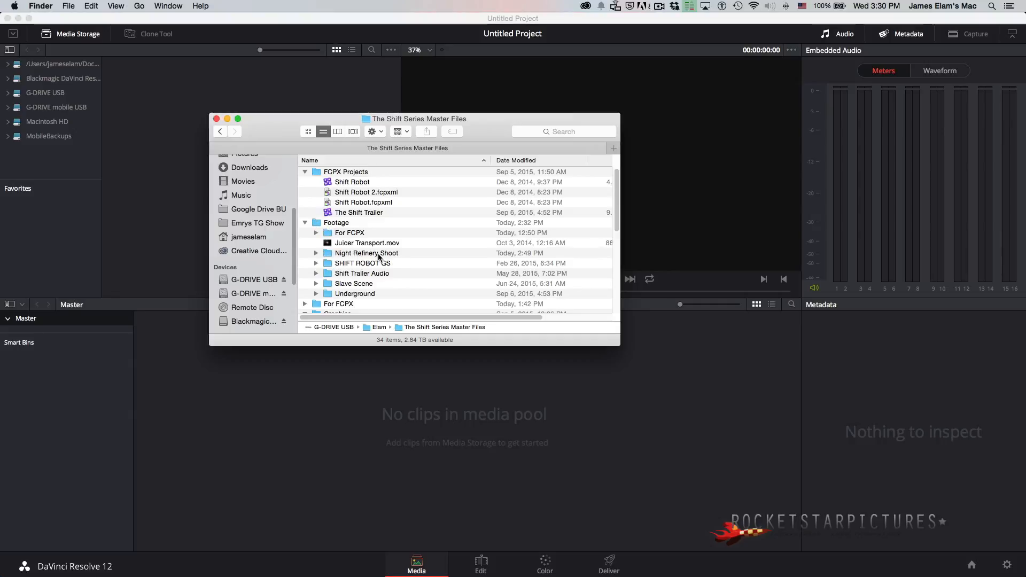
double_click(340, 256)
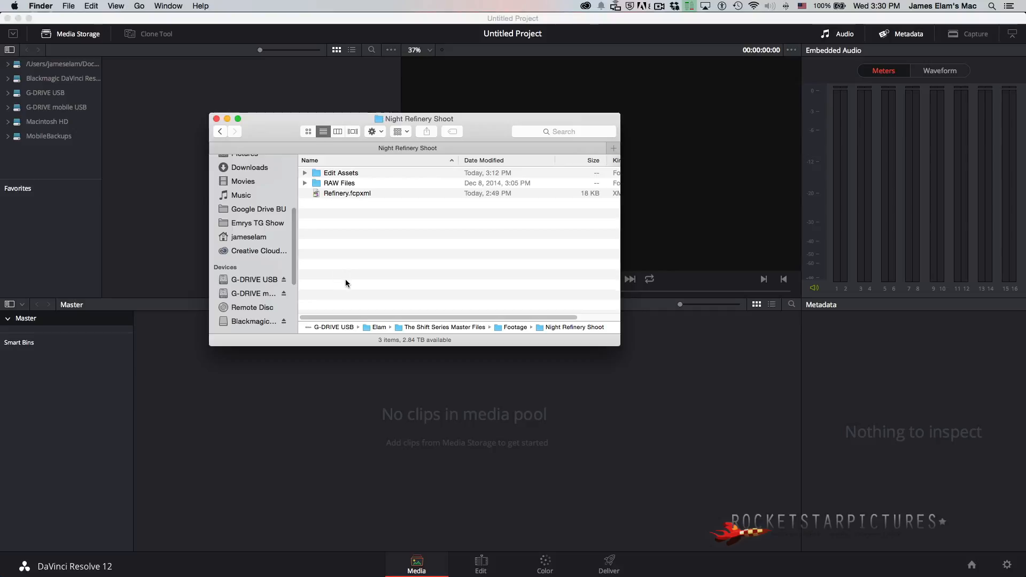
left_click(305, 174)
left_click(305, 183)
left_click(316, 193)
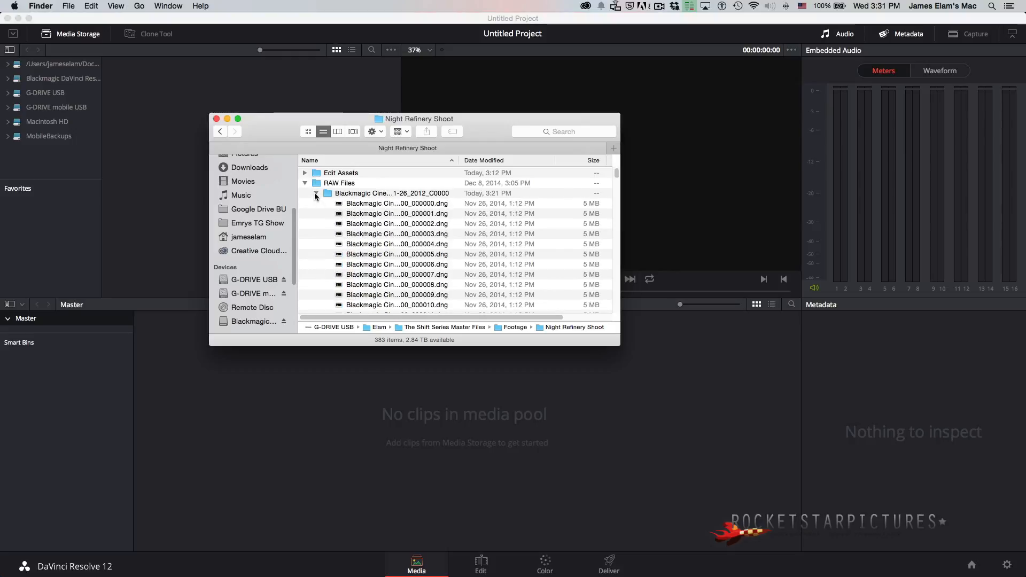
left_click(316, 194)
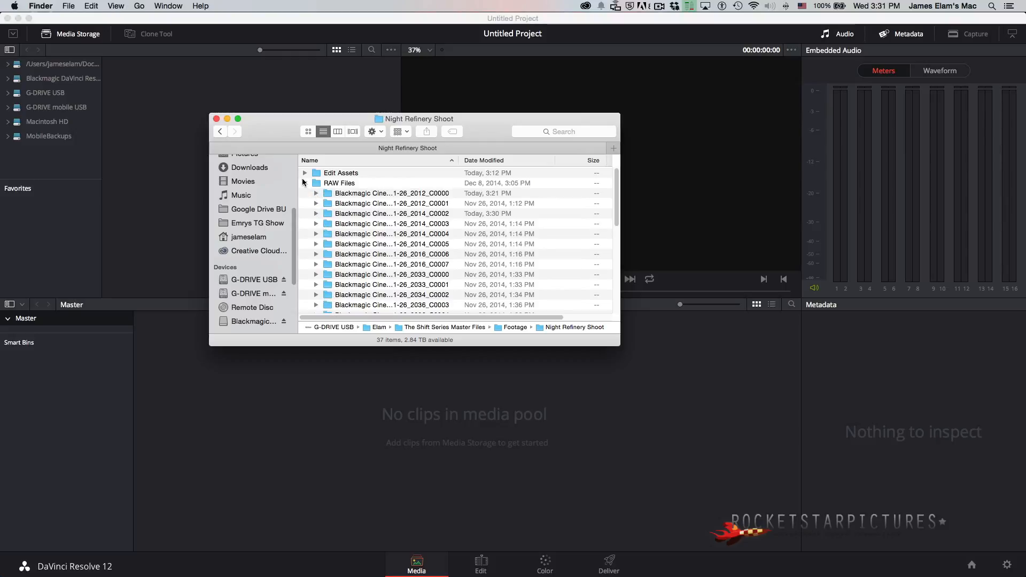
left_click(306, 183)
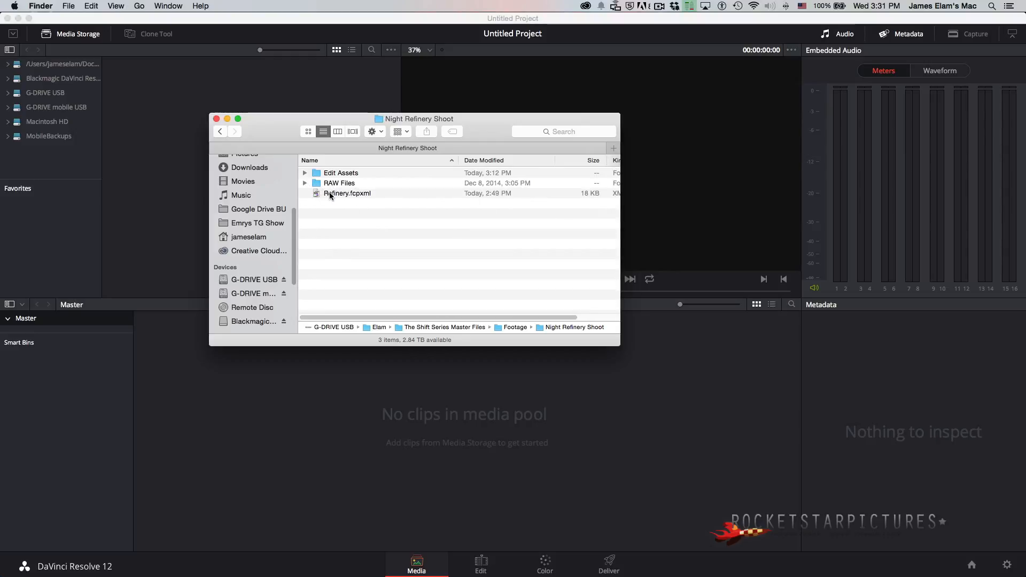
Step: Move Refinery.fcpxml to the Trash and close the Finder window
left_click(317, 192)
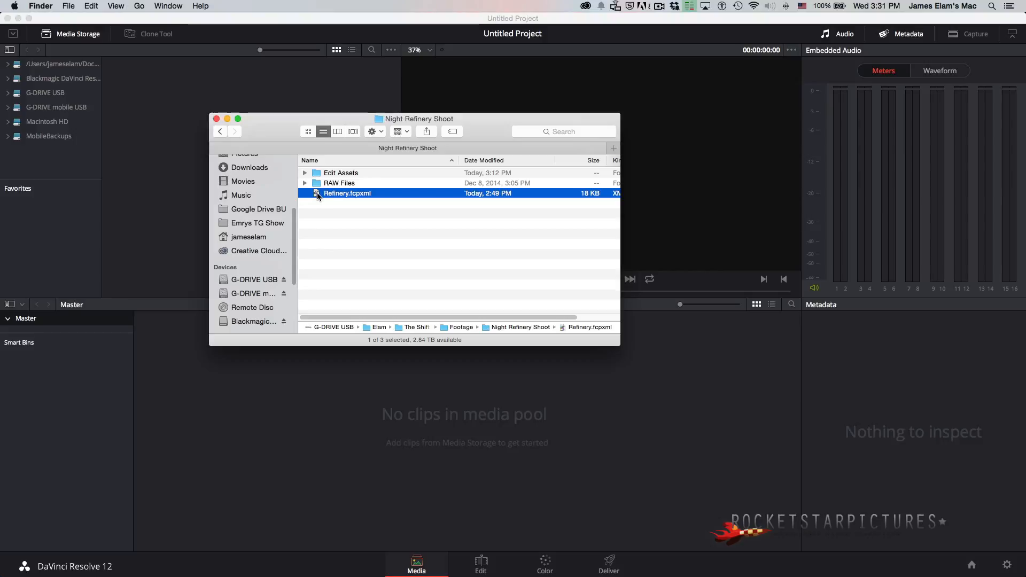
right_click(317, 192)
mouse_move(351, 303)
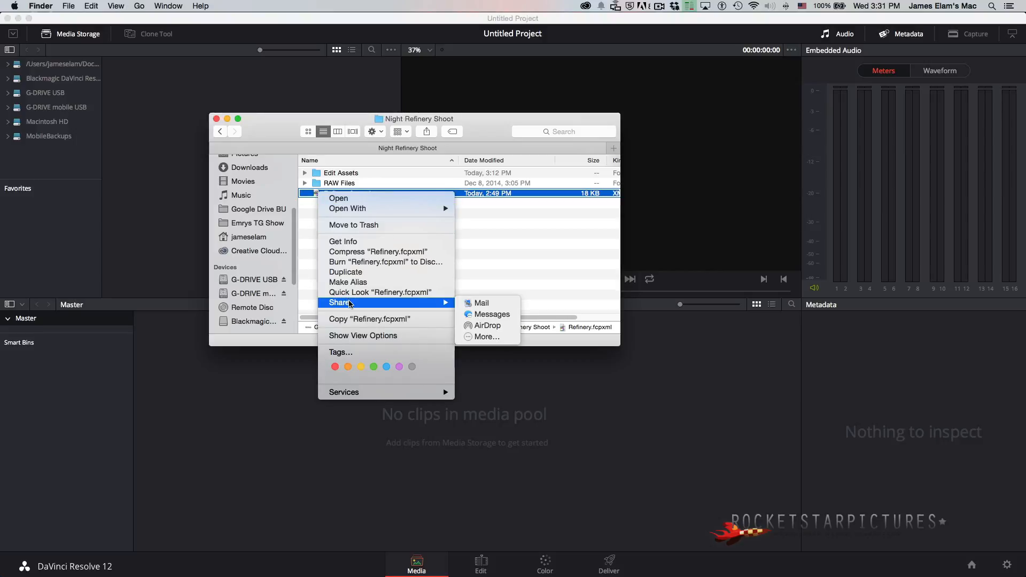
left_click(353, 224)
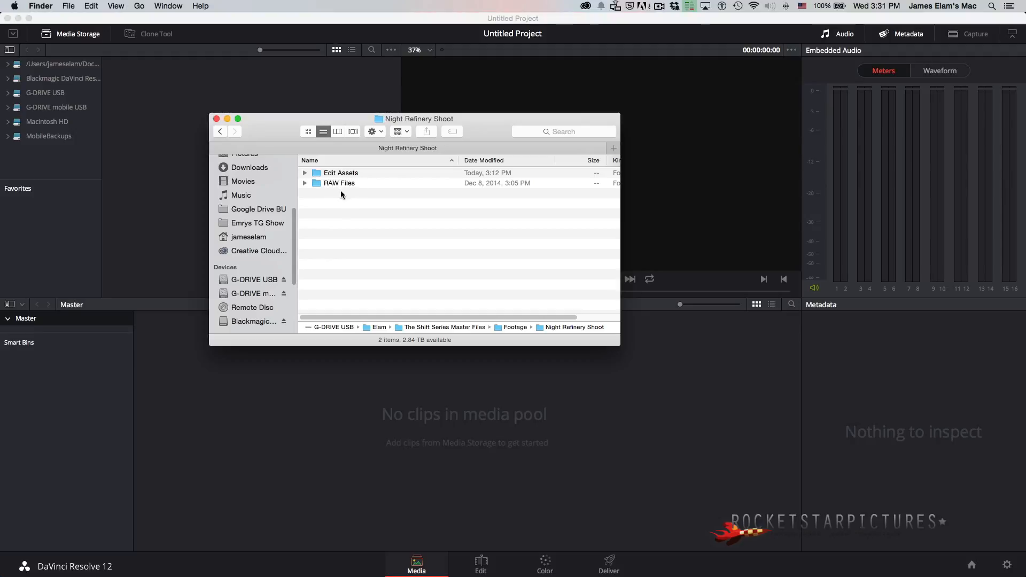
left_click(216, 118)
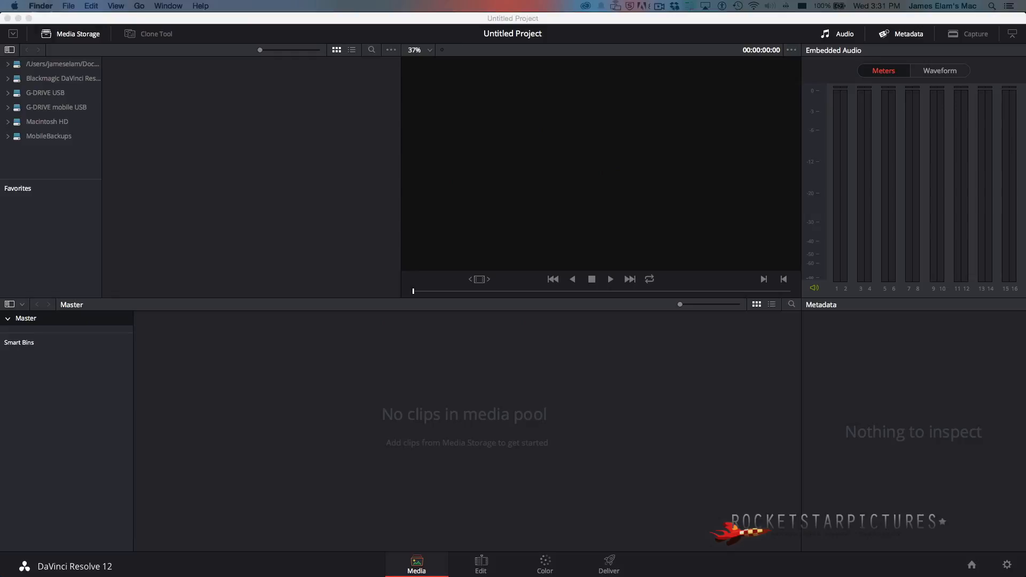
Step: In Media Storage, browse G-DRIVE USB > Elam > The Shift Series Master Files > Footage > Night Refinery Shoot
left_click(57, 92)
double_click(199, 77)
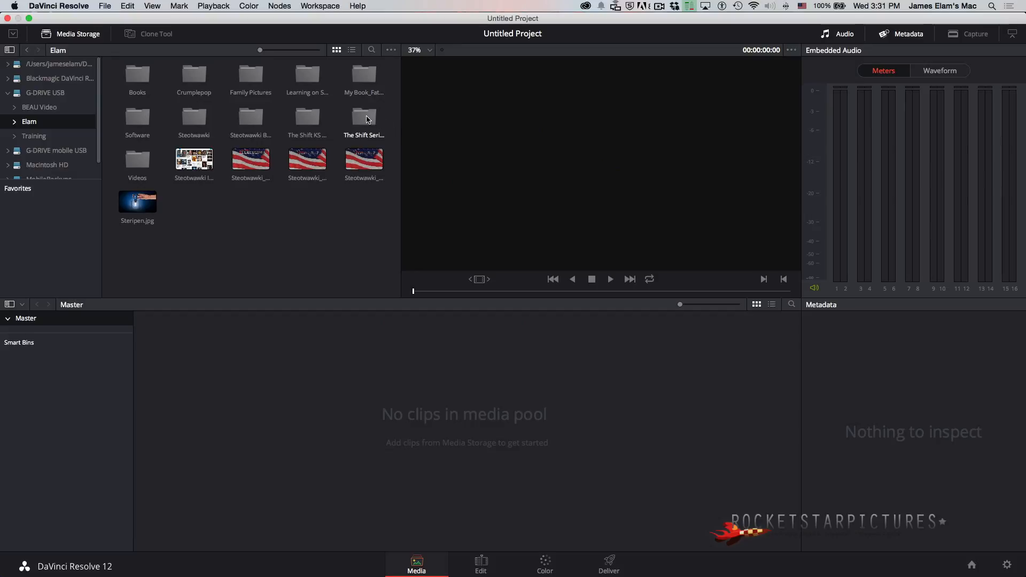
double_click(368, 120)
double_click(198, 76)
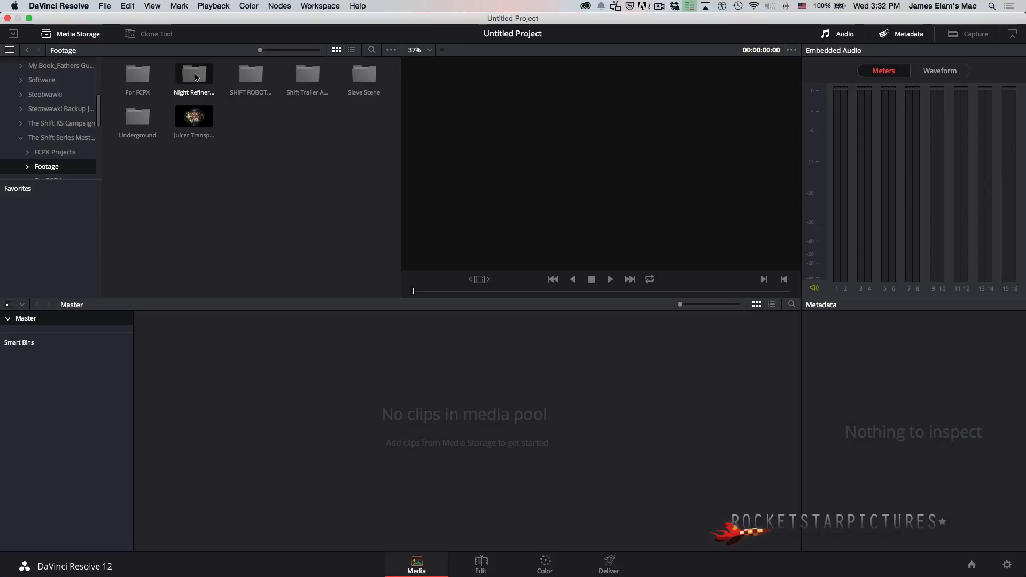
double_click(196, 77)
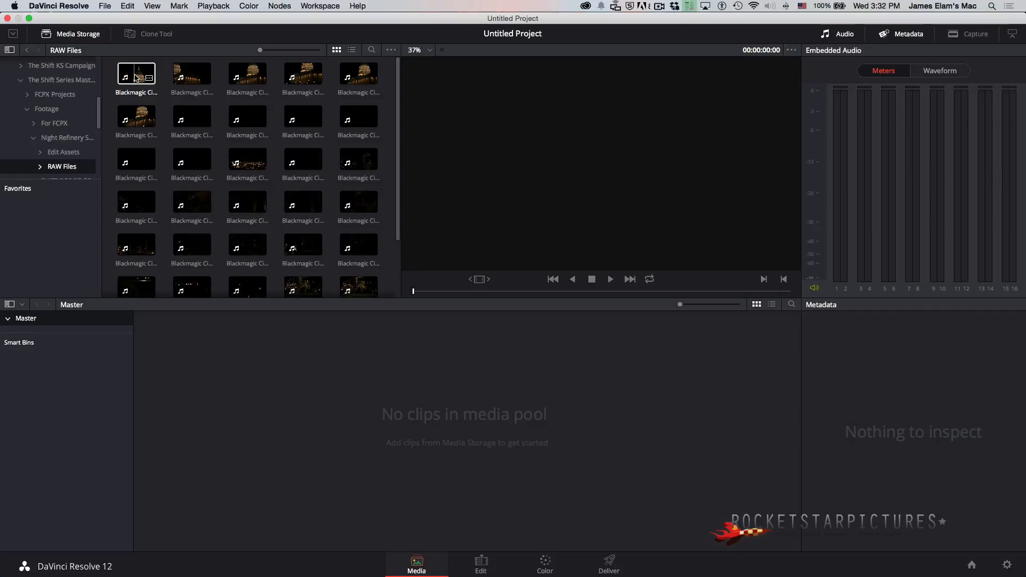
Step: Select five RAW clips in Media Storage, drag them into the Media Pool, and go to the Edit page
left_click(137, 78)
left_click(183, 116, "super")
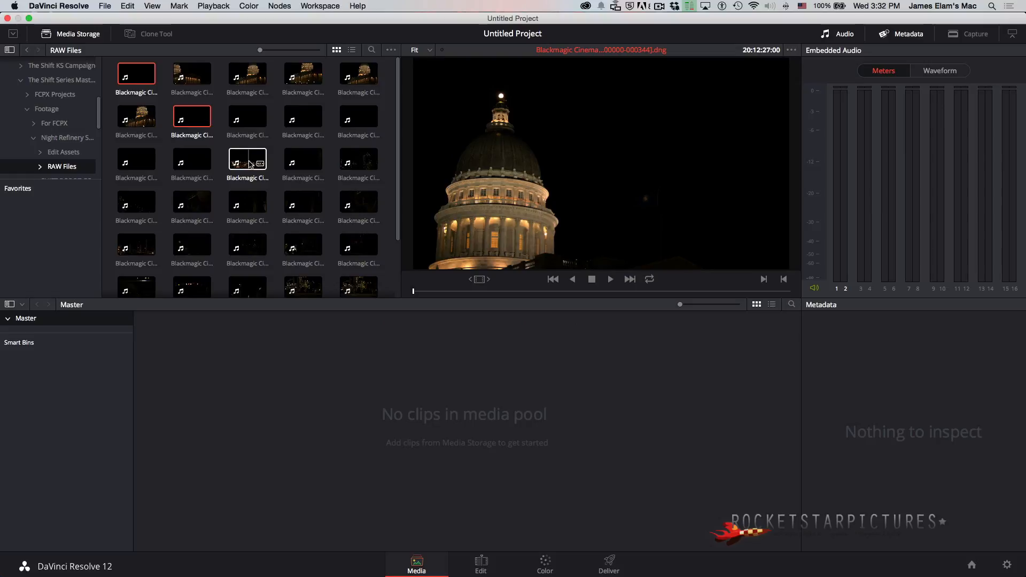
left_click(305, 205, "super")
left_click(364, 247, "super")
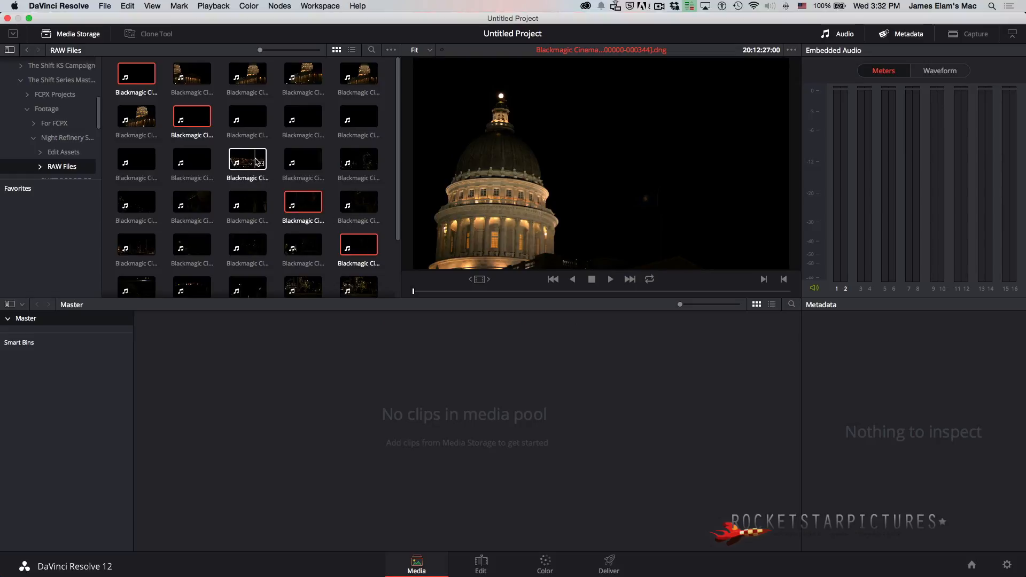
left_click(240, 161, "super")
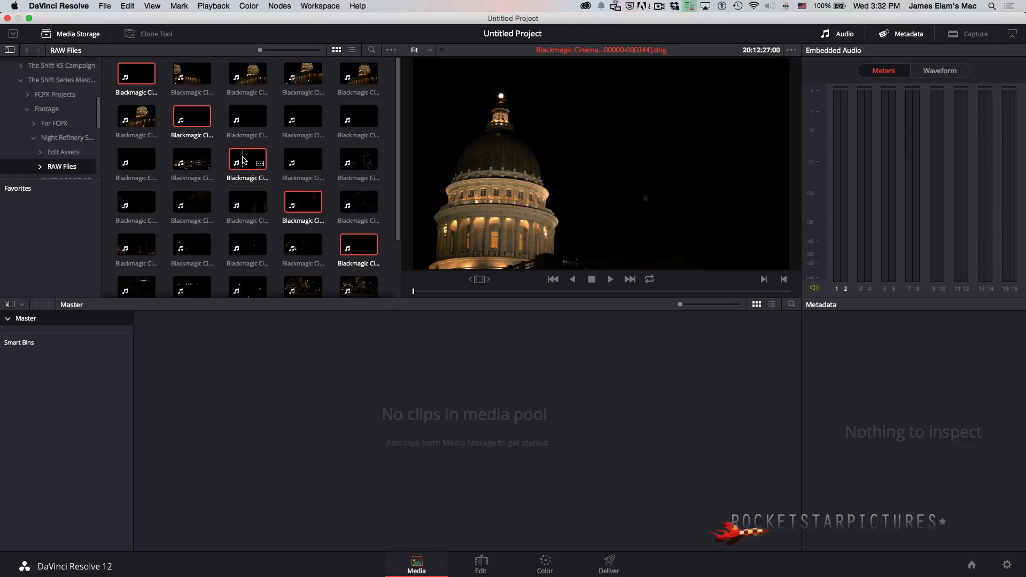
left_click_drag(243, 159, 289, 466)
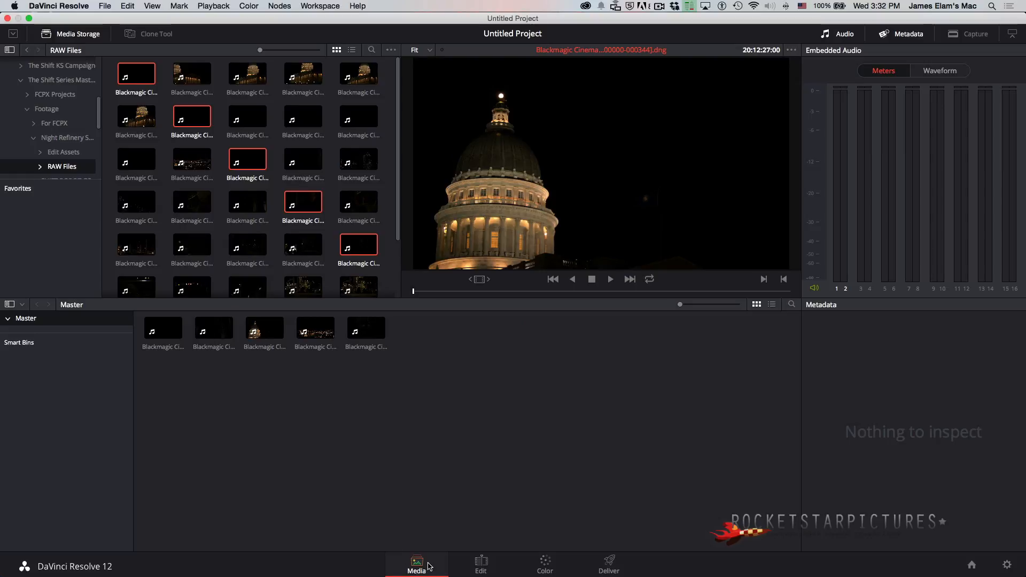
left_click(482, 564)
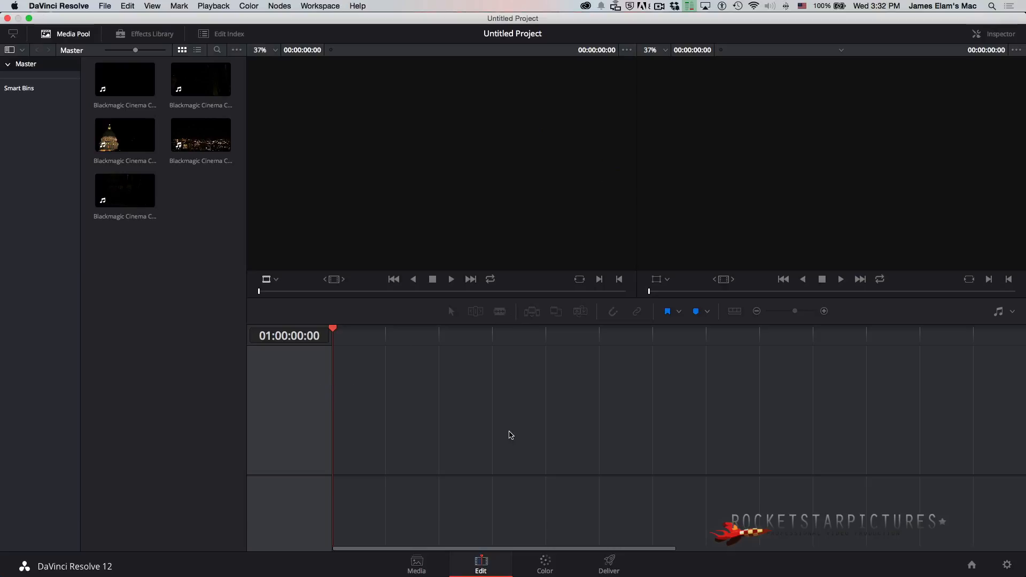
Step: Save the project as 'The Shift Refinery Shoot' via File > Save Project As
left_click(150, 180)
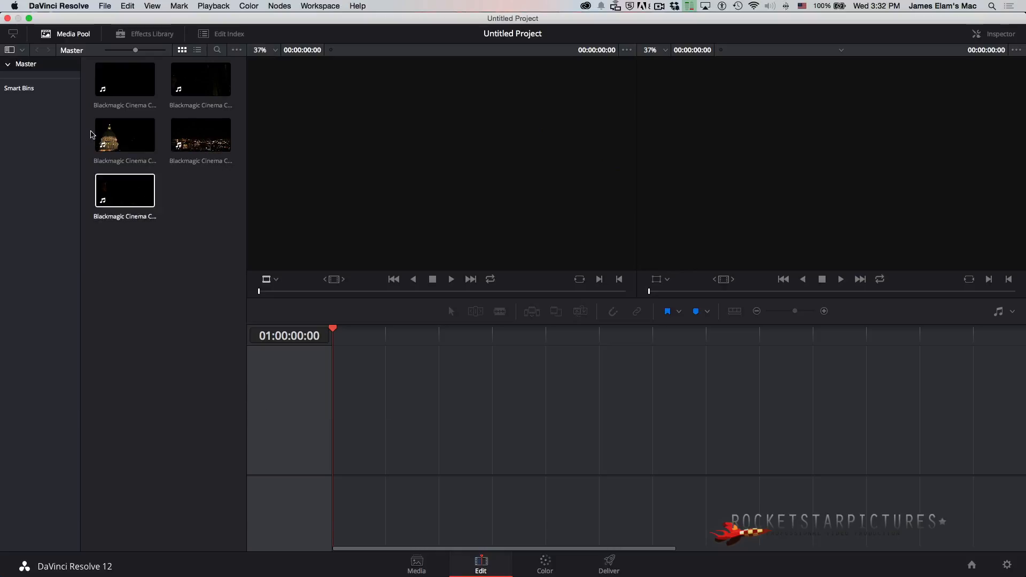
left_click(105, 6)
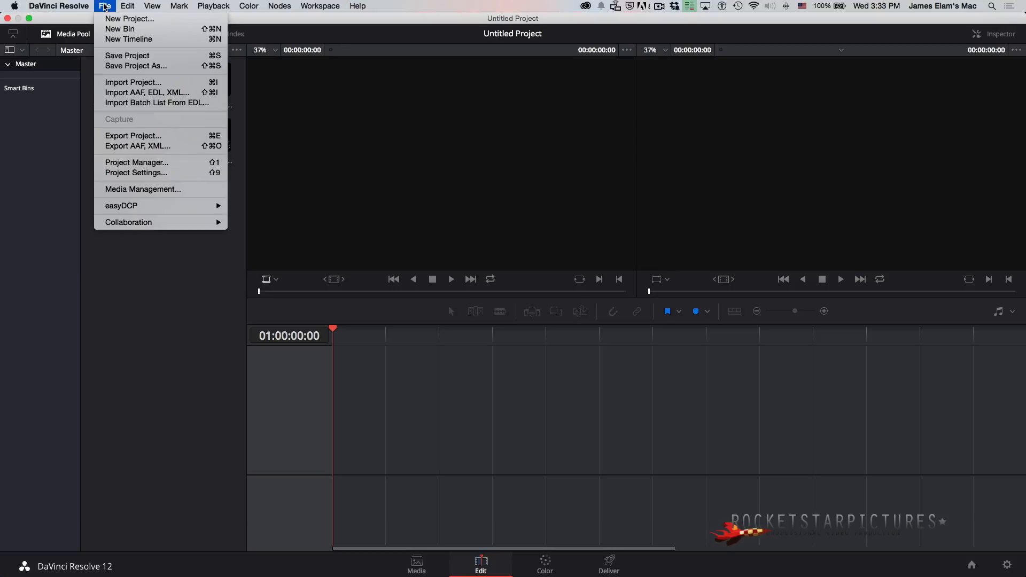
left_click(121, 66)
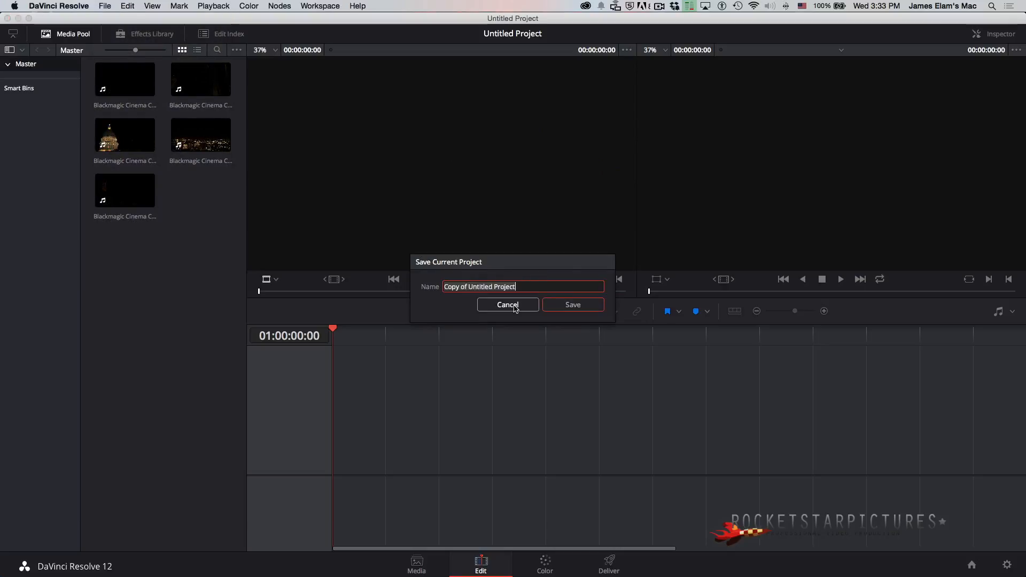
type("The")
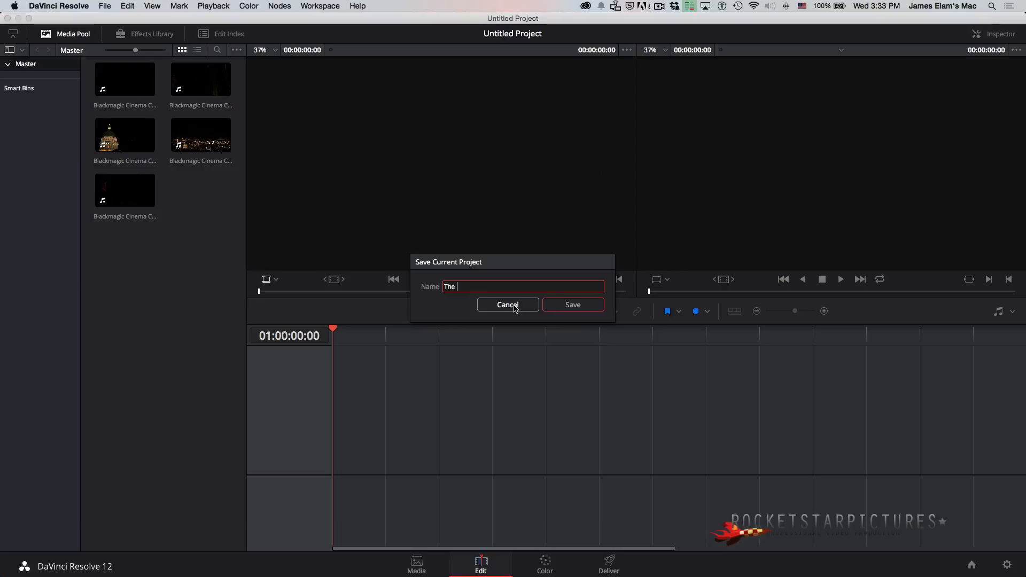
type(" Shift Refinery Shoot")
key("Return")
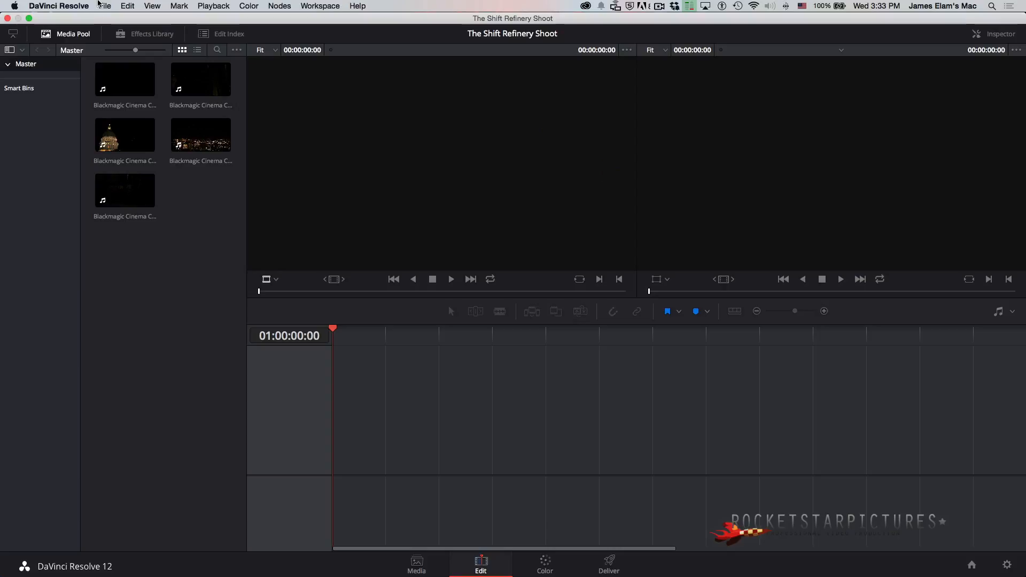
Step: Create a 'Shift Refinery' timeline with Empty Timeline unchecked so it holds all five clips
right_click(172, 294)
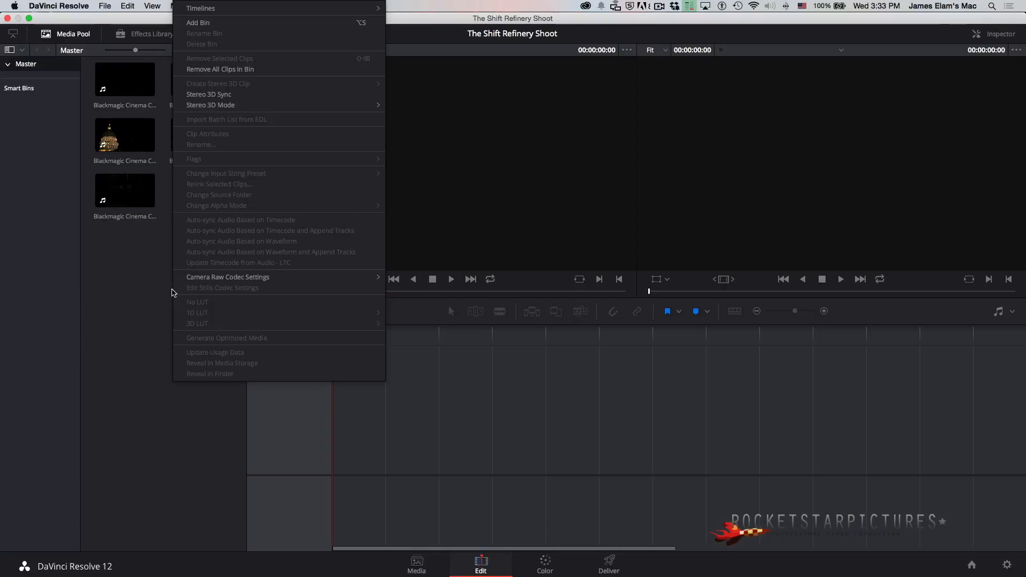
mouse_move(218, 10)
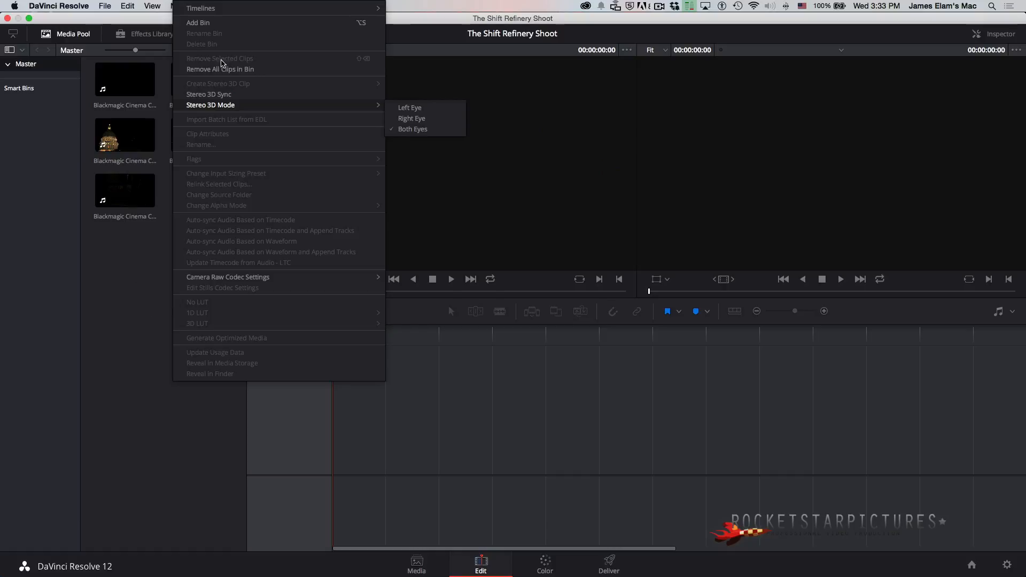
mouse_move(318, 10)
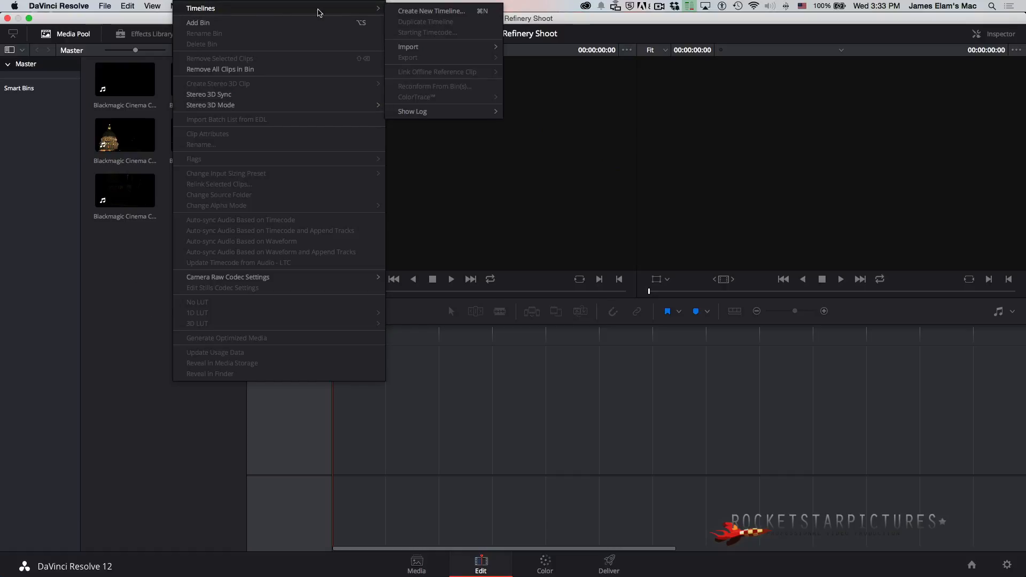
left_click(414, 11)
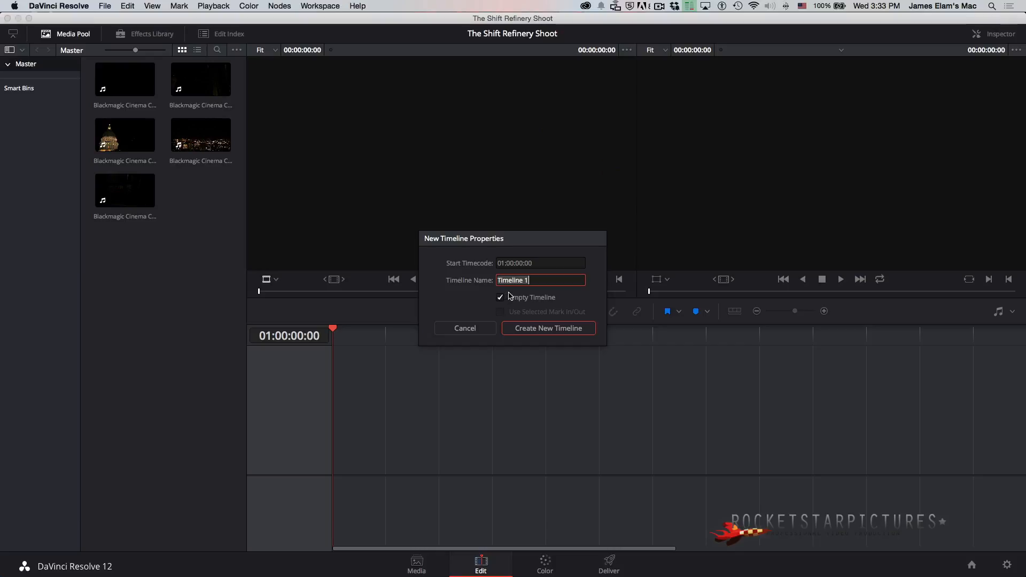
type("Shift Ref")
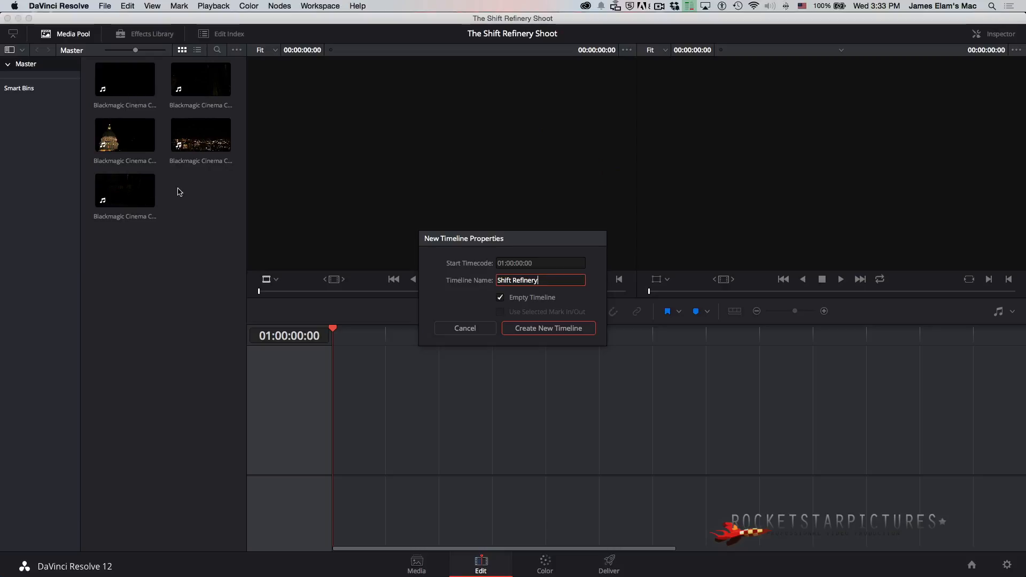
left_click(500, 298)
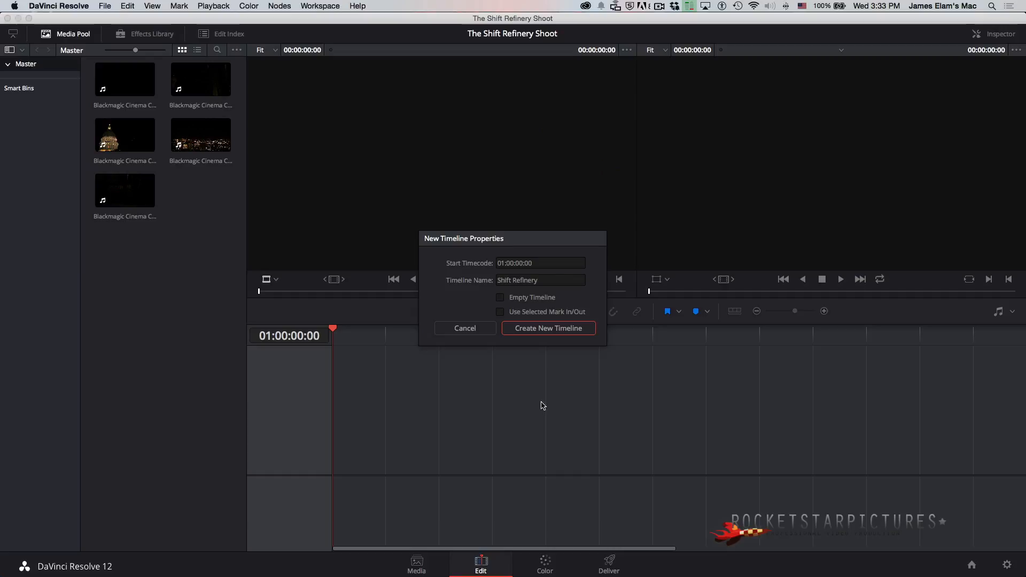
left_click(522, 328)
left_click_drag(443, 557, 325, 542)
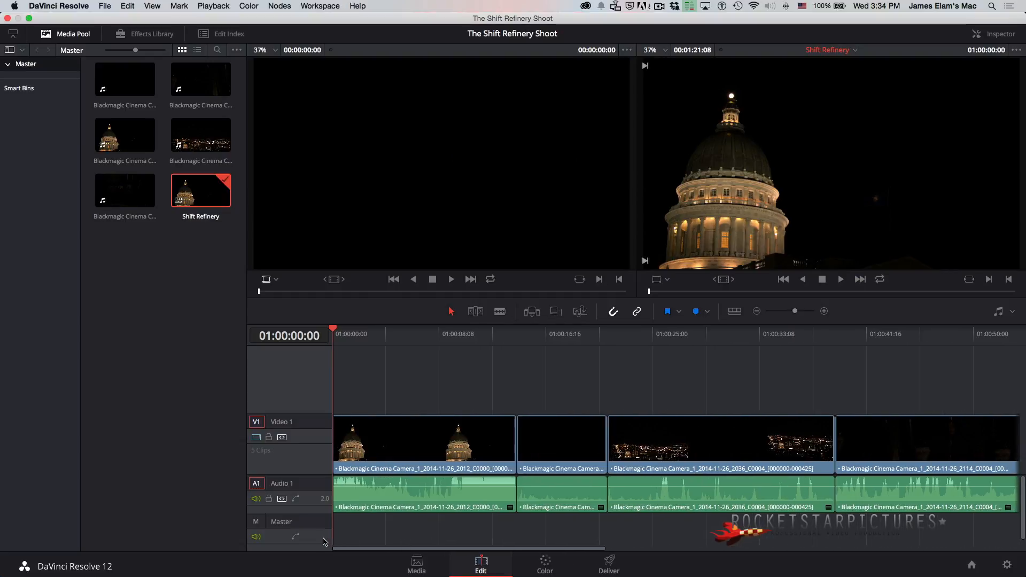
Step: Scrub the Shift Refinery timeline to 01:00:21:11 and 01:00:27:16, then open the Color page
left_click_drag(398, 342, 609, 341)
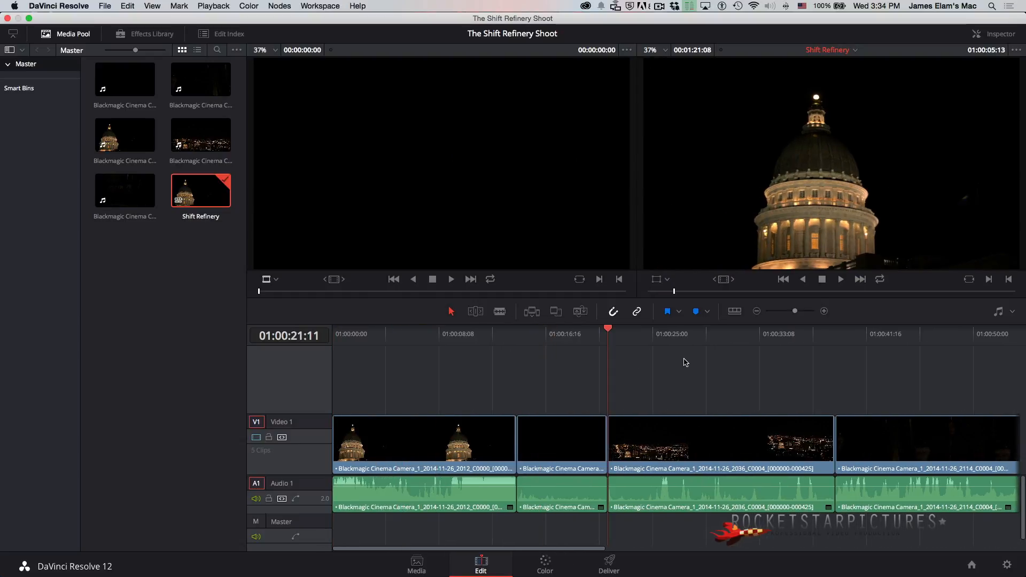
left_click(686, 362)
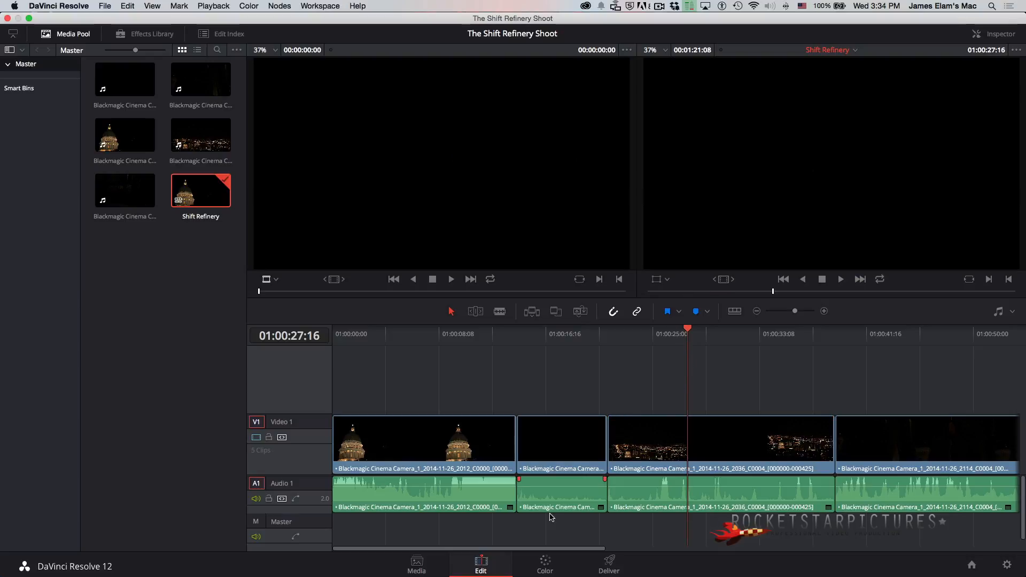
left_click(544, 563)
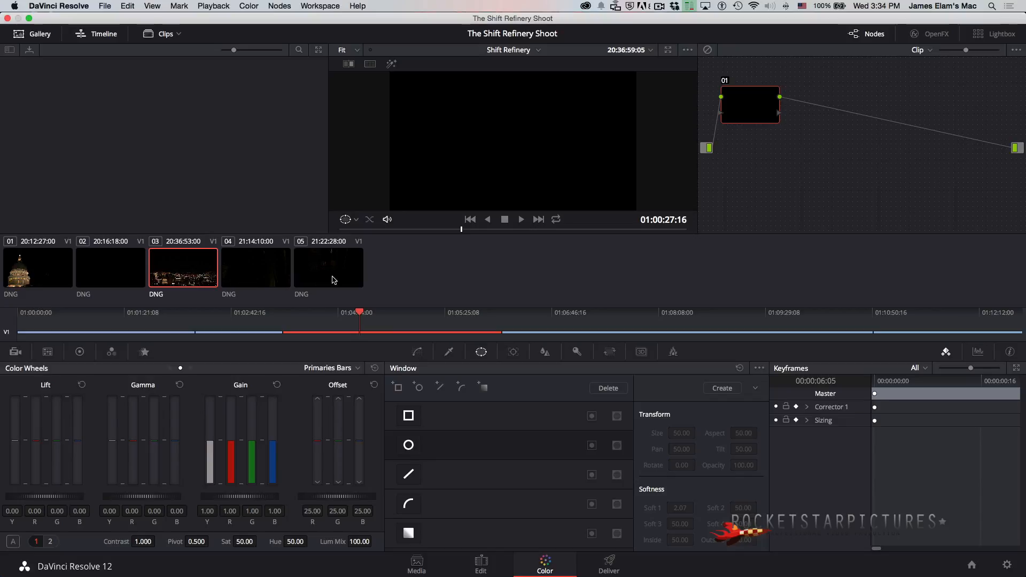
Step: Open the Deliver page and set the render range to the whole Shift Refinery timeline
left_click(610, 562)
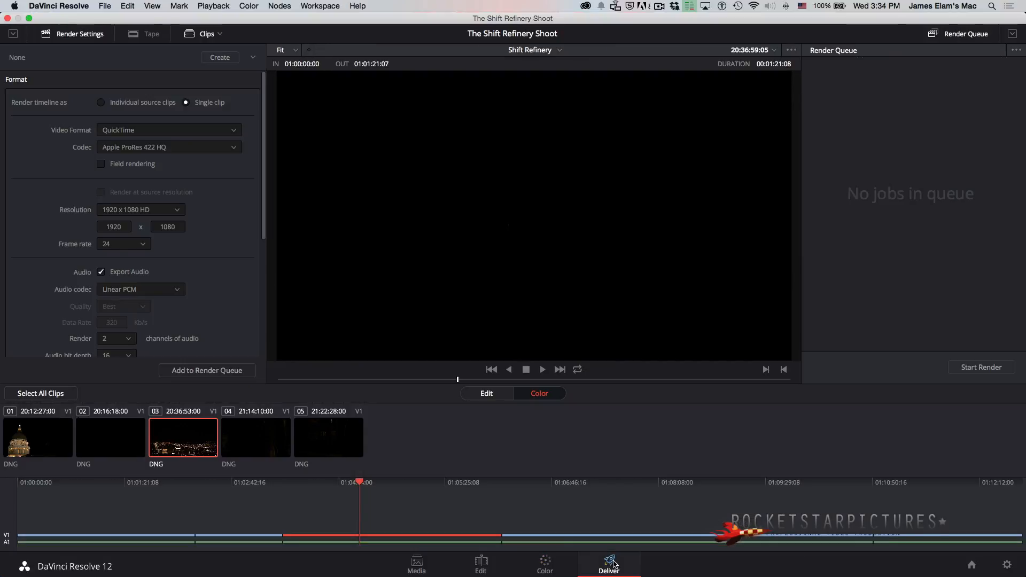
right_click(321, 540)
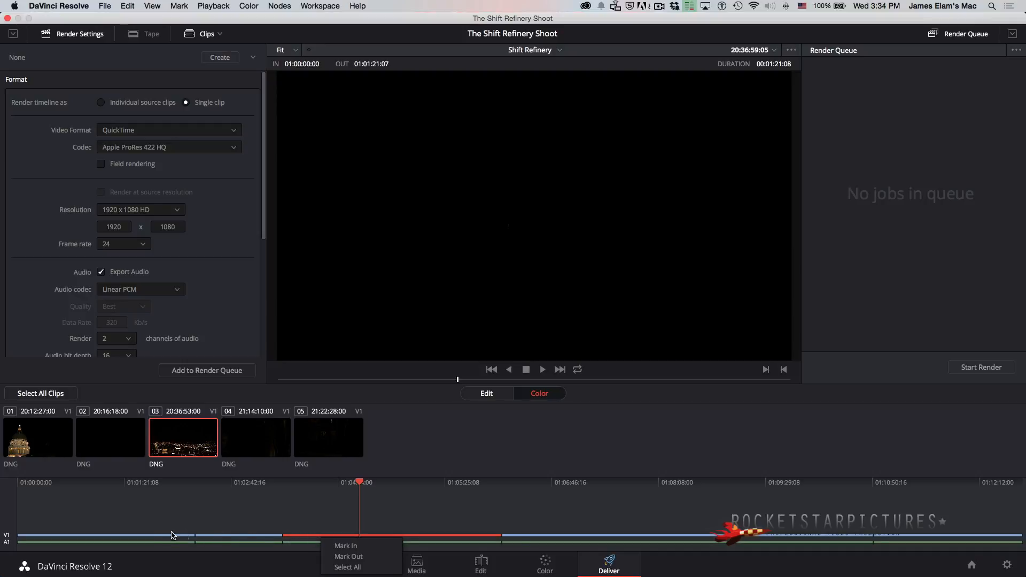
left_click(349, 569)
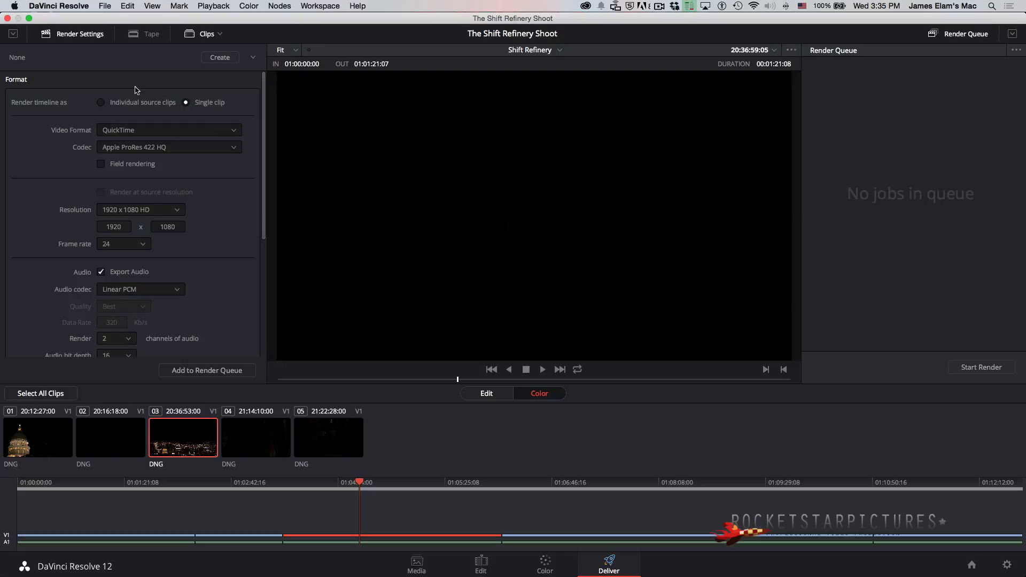
Step: Render individual source clips using the Apple ProRes 422 Proxy codec
left_click(100, 103)
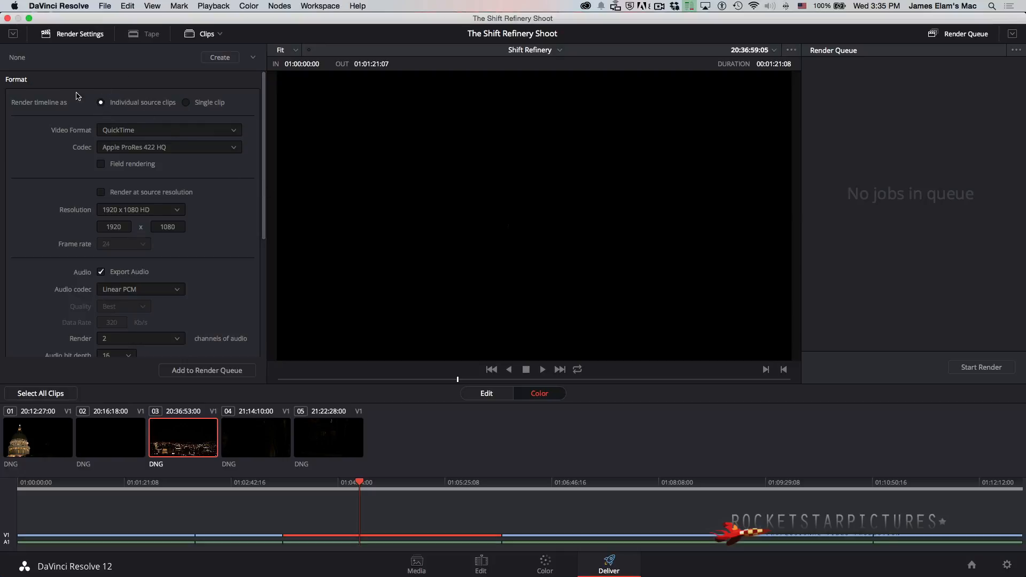
left_click(127, 150)
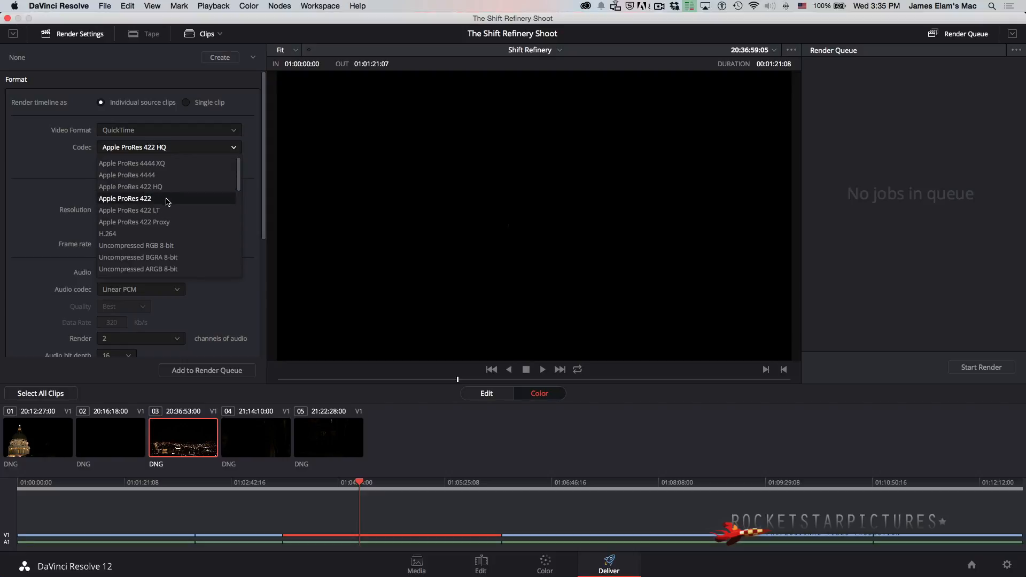
left_click(165, 225)
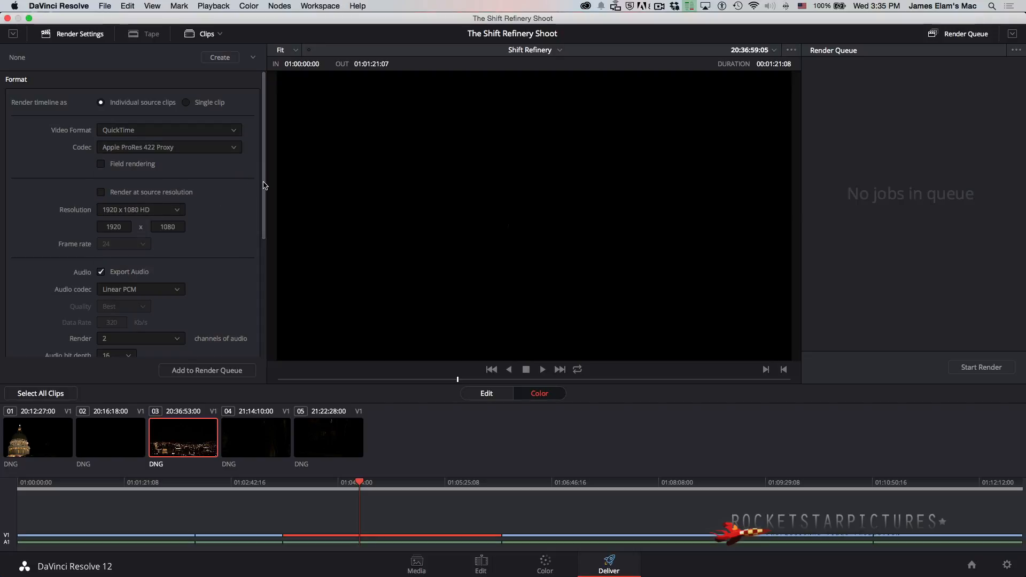
left_click_drag(263, 185, 255, 228)
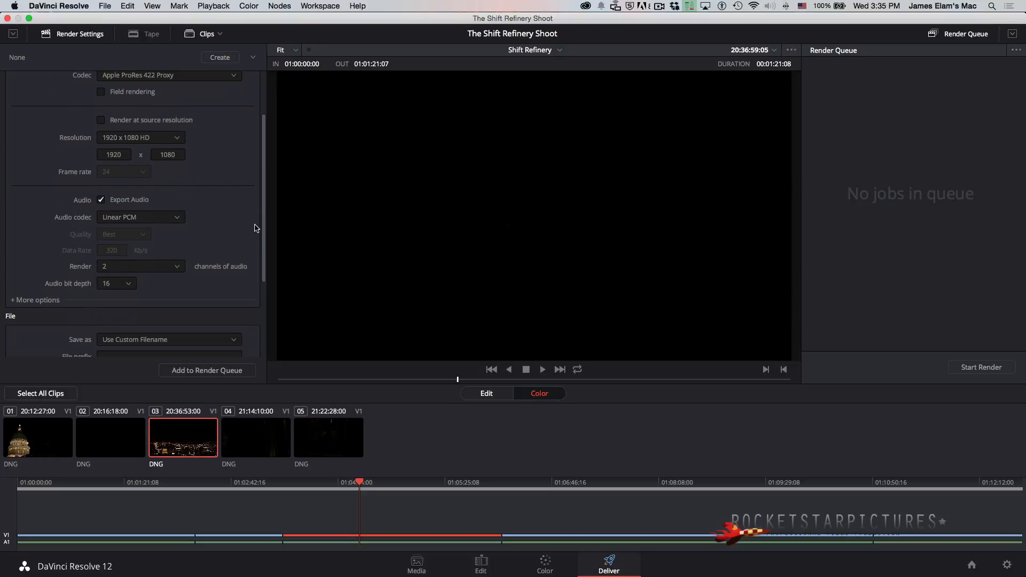
Step: Keep 1920 x 1080 HD resolution and Linear PCM audio, with audio export left on
left_click(177, 138)
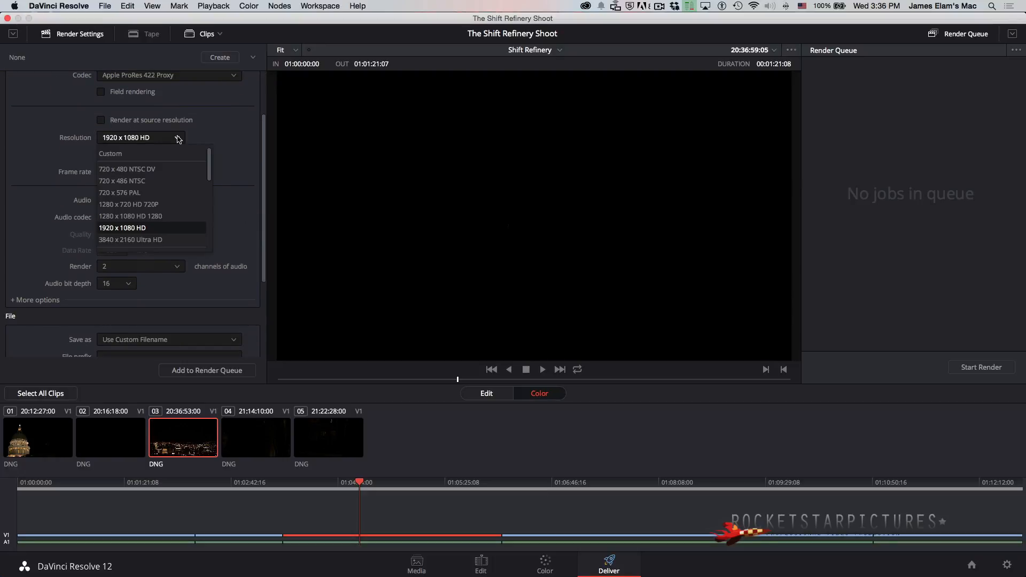
left_click(241, 136)
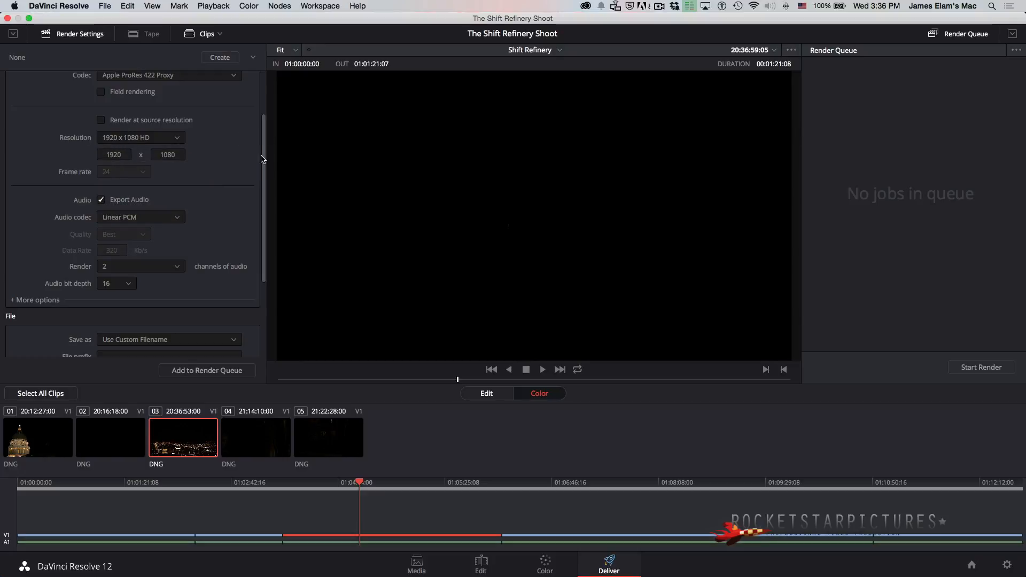
scroll(264, 155, "down", 4)
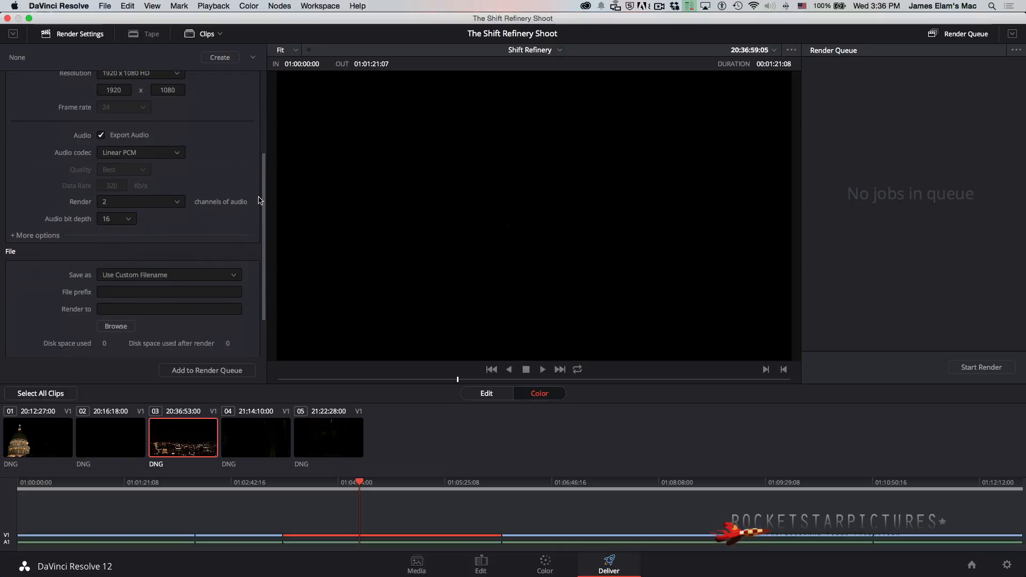
left_click(105, 129)
left_click(106, 129)
left_click(137, 146)
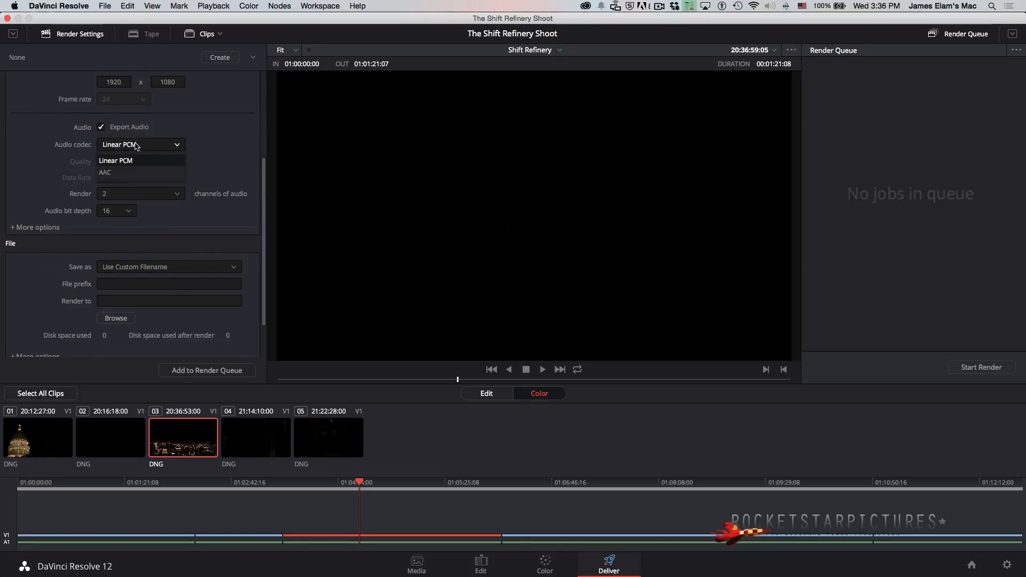
left_click(209, 143)
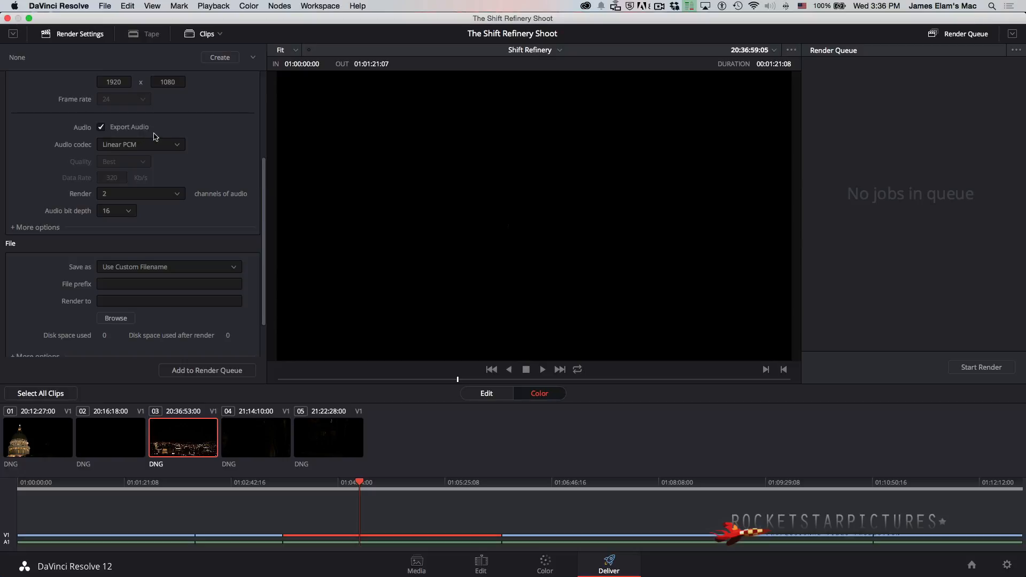
Step: Set Save as to Use Source Filename for the rendered files
scroll(260, 203, "down", 3)
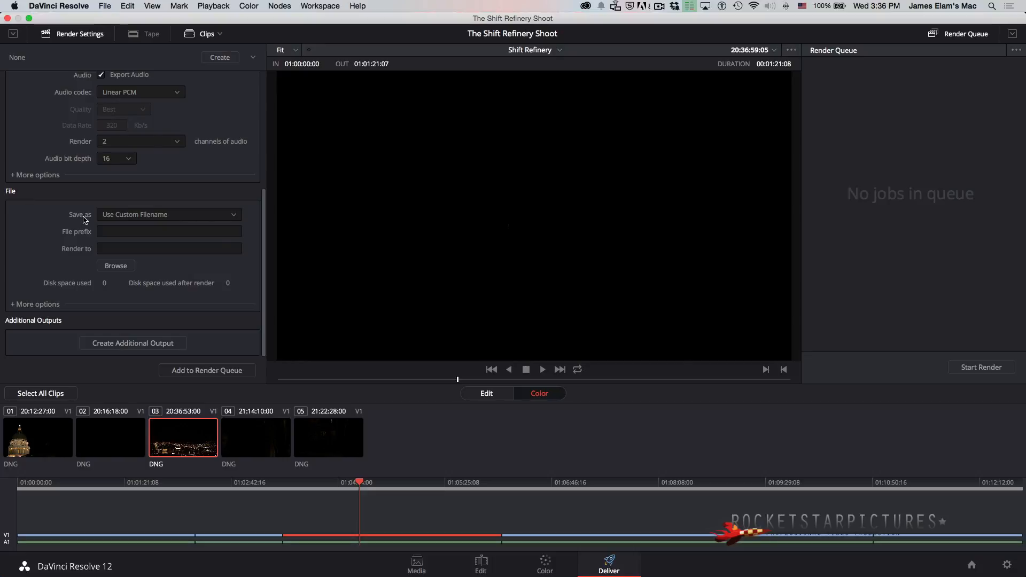
left_click(118, 215)
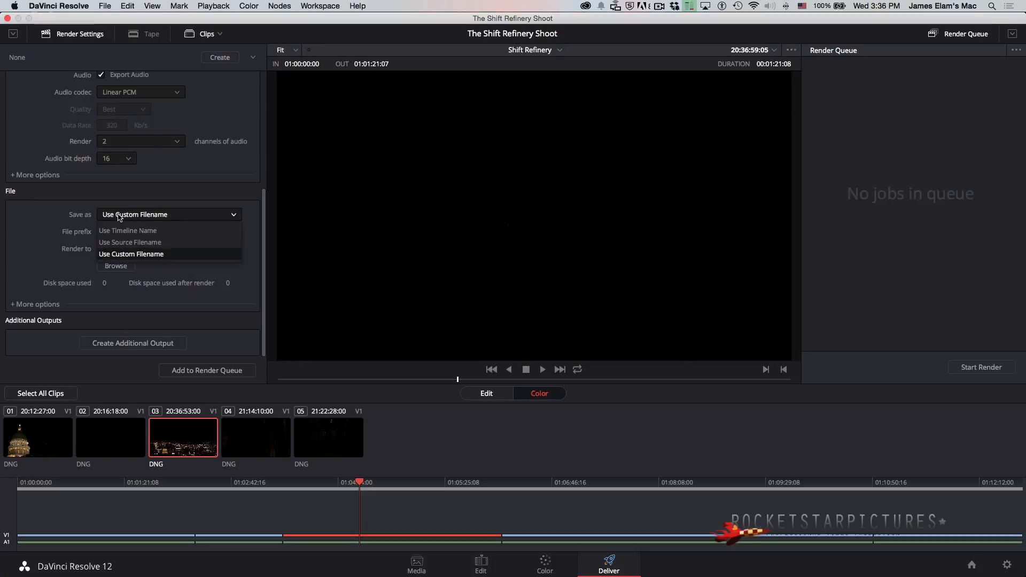
left_click(126, 243)
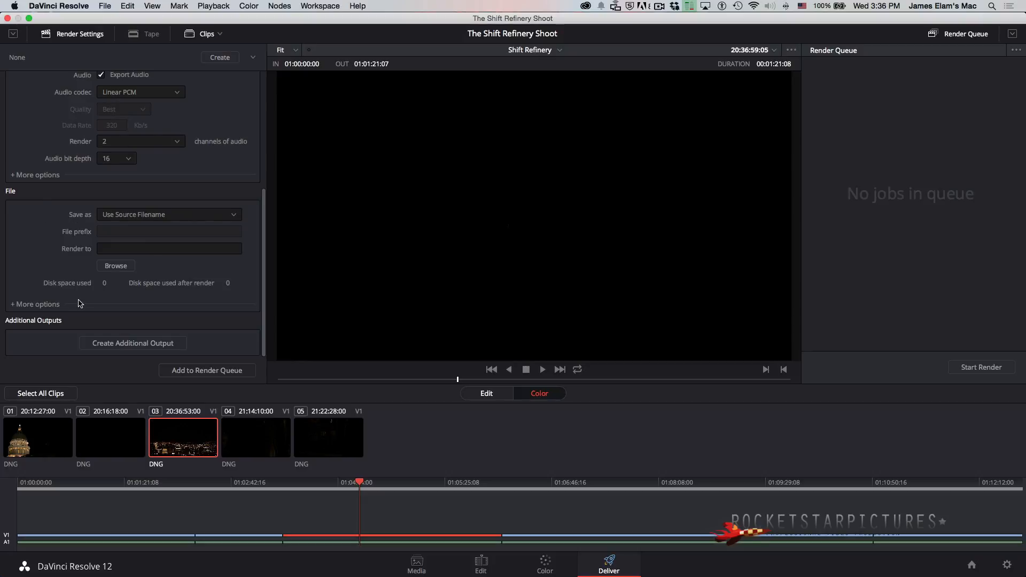
Step: Browse G-DRIVE USB to Footage > Night Refinery Shoot and confirm Edit Assets as destination
left_click(115, 266)
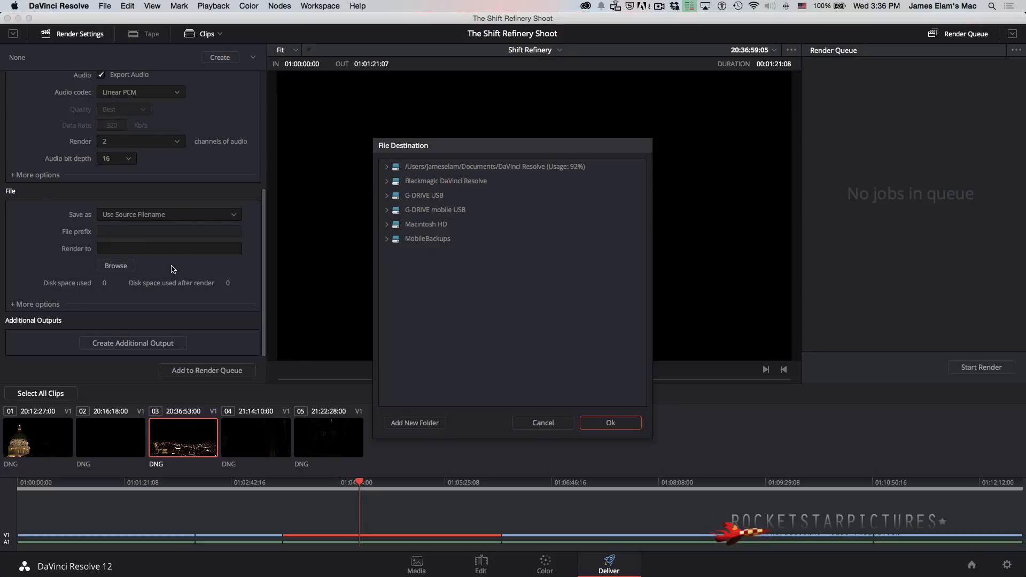
left_click(387, 195)
left_click(394, 225)
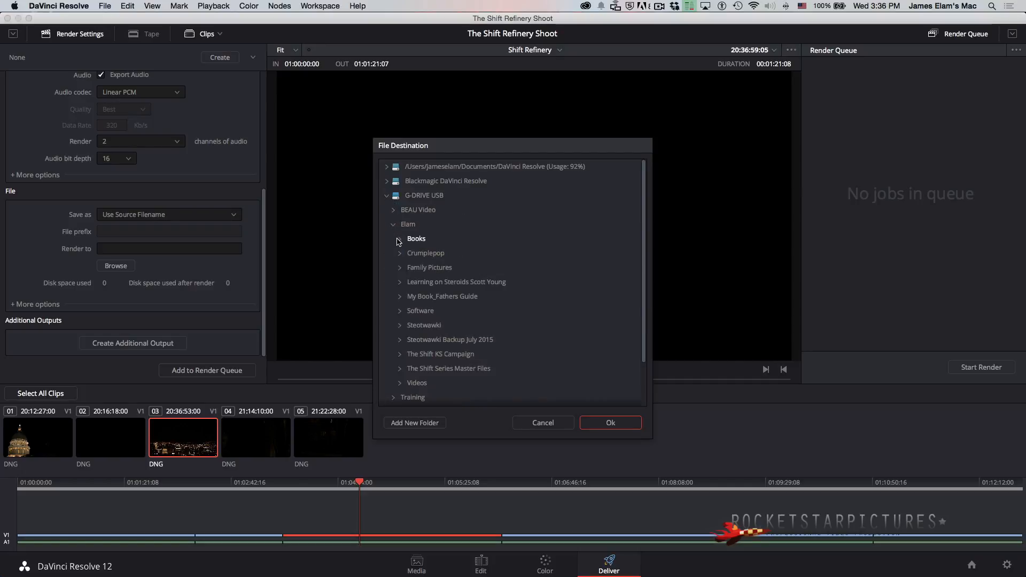
left_click(399, 369)
scroll(401, 369, "down", 3)
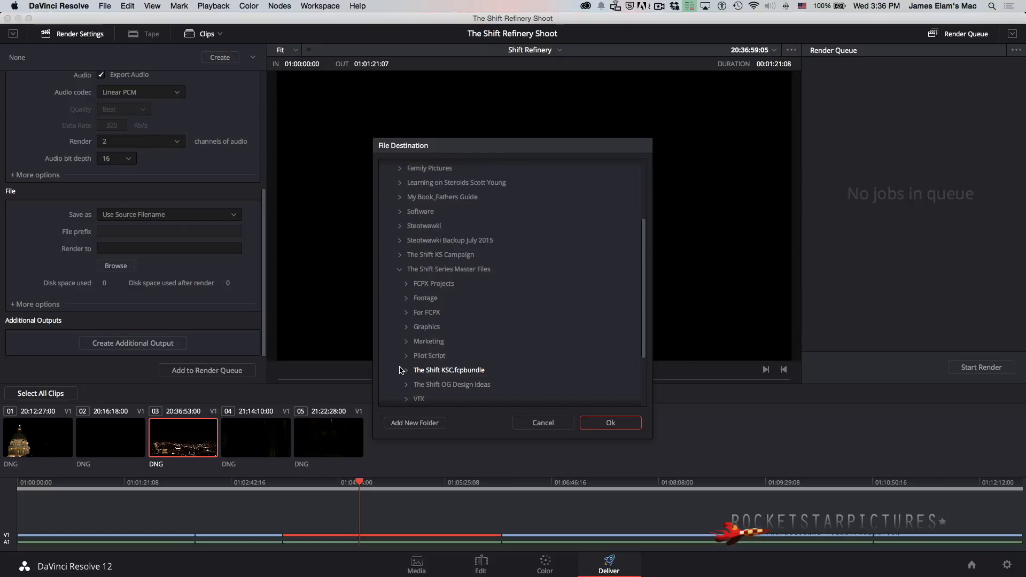
left_click(408, 298)
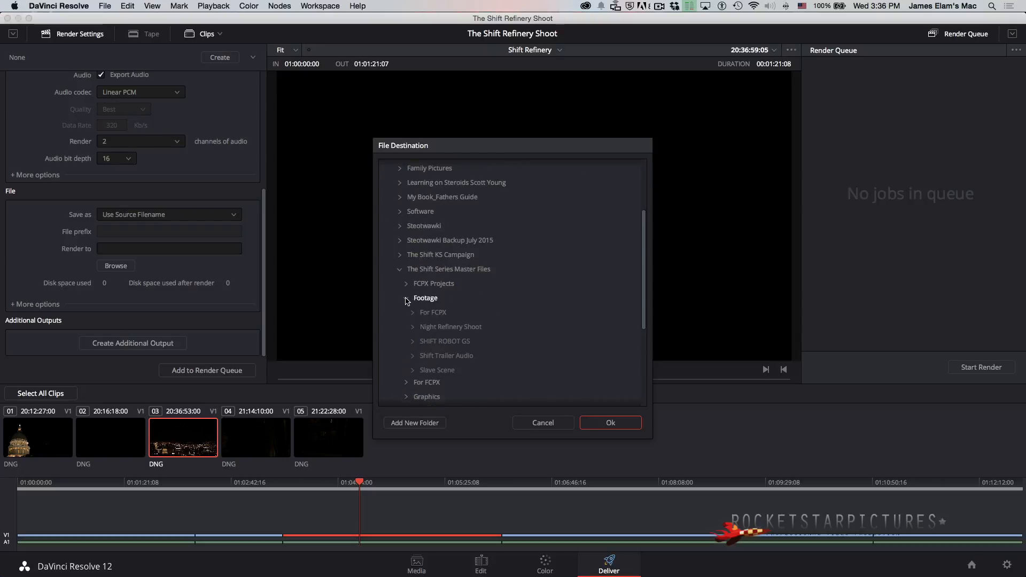
left_click(412, 327)
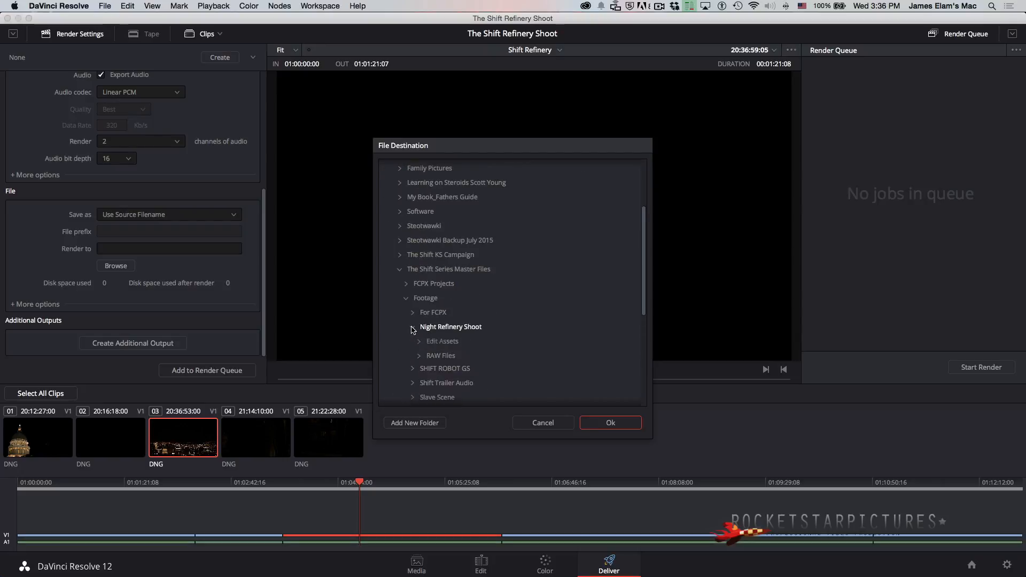
left_click(432, 343)
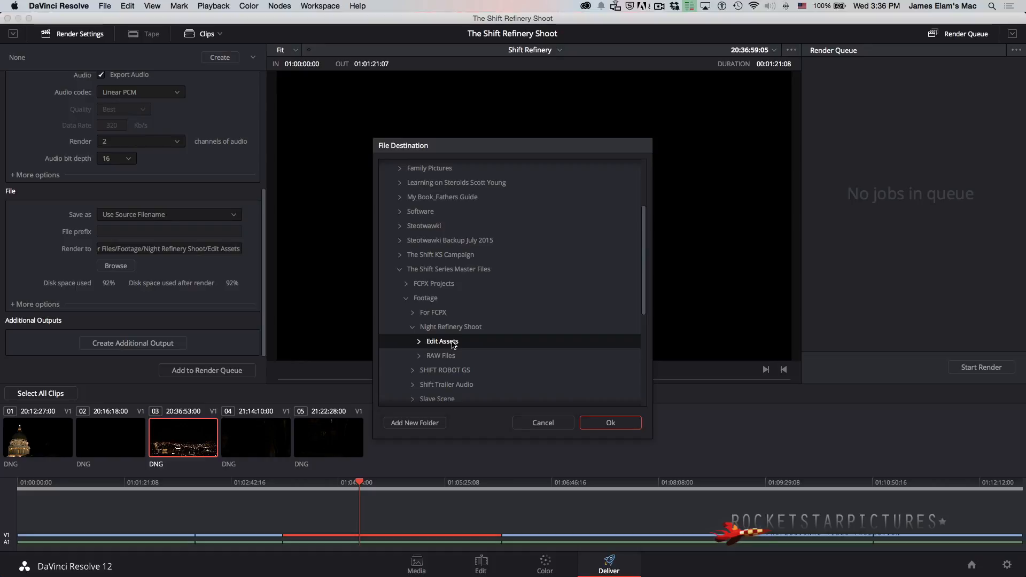
left_click(603, 423)
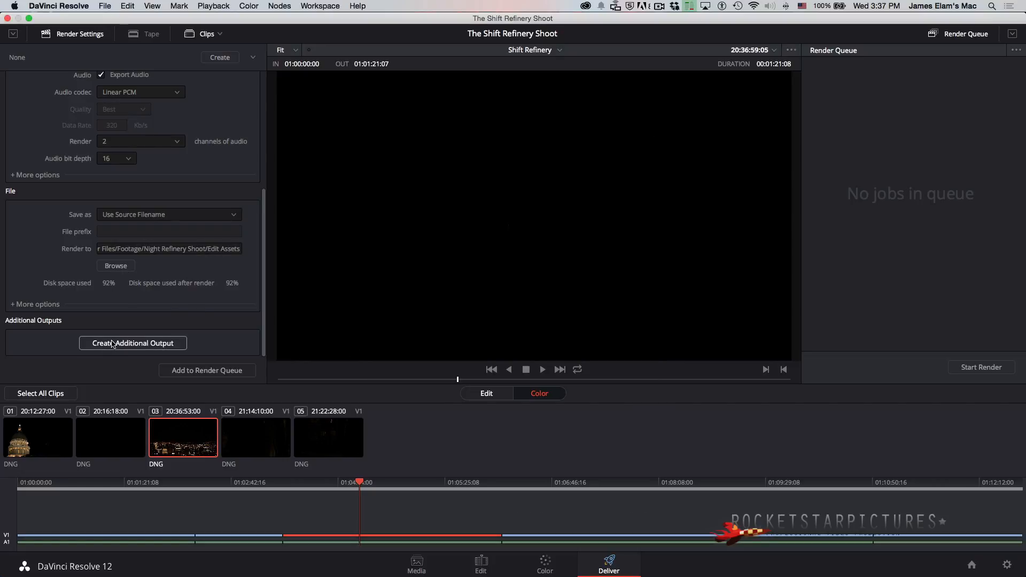
Step: Add the Shift Refinery job to the render queue, select Job 1 and start rendering
left_click(170, 372)
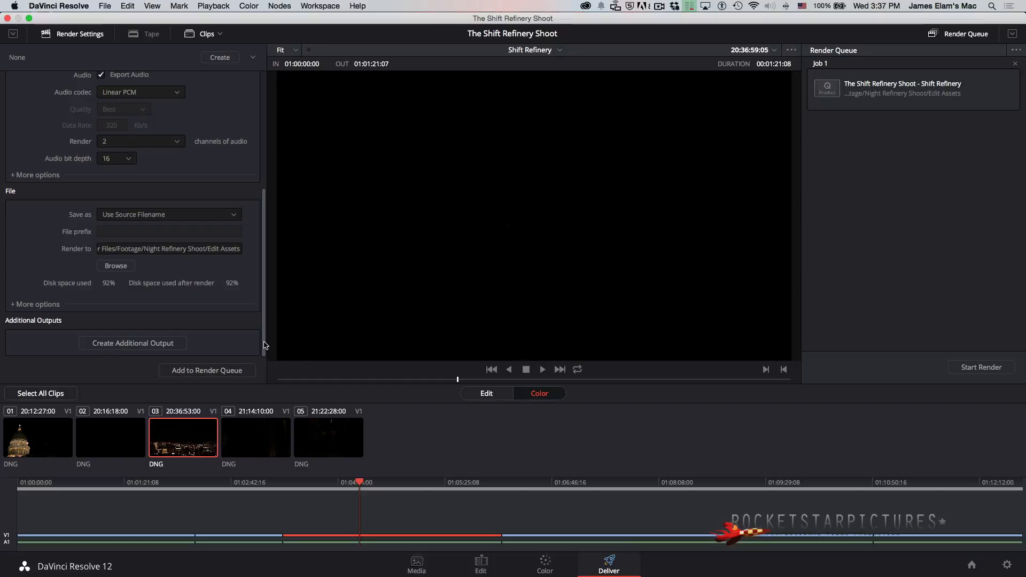
left_click(894, 104)
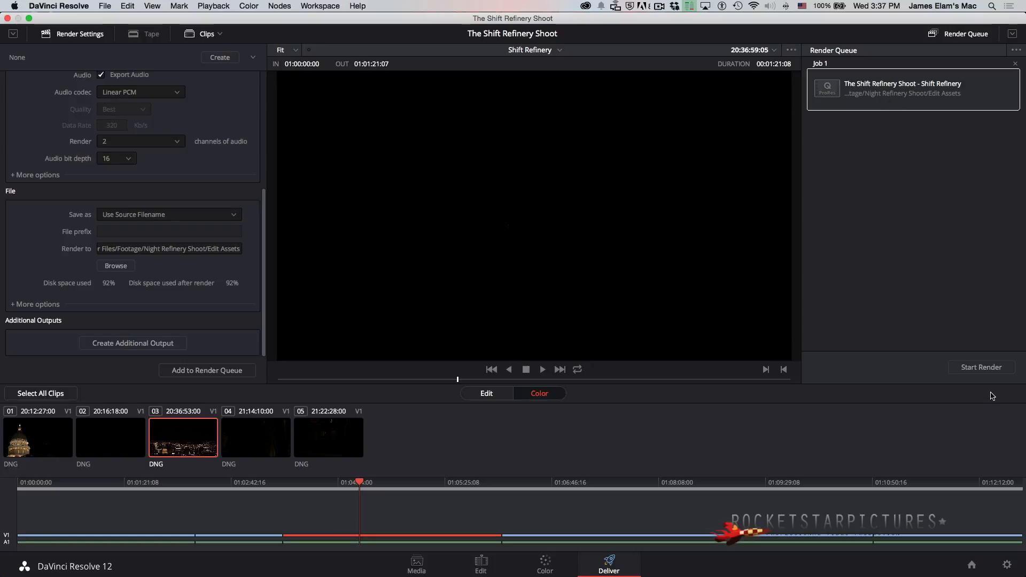
left_click(970, 369)
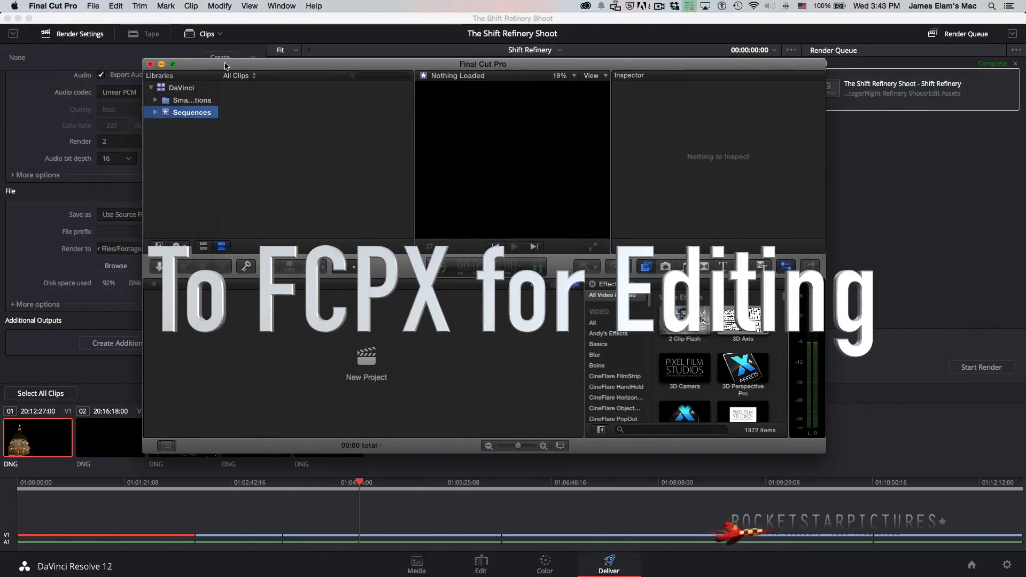
Step: Make Final Cut Pro full screen and create a Footage event in the DaVinci library
key("ctrl+super+f")
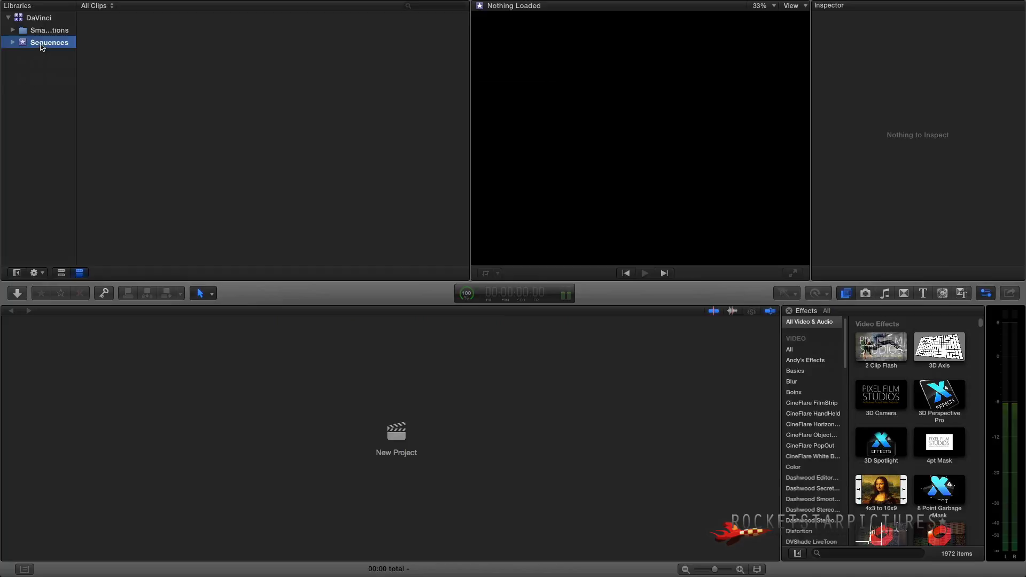
left_click(41, 18)
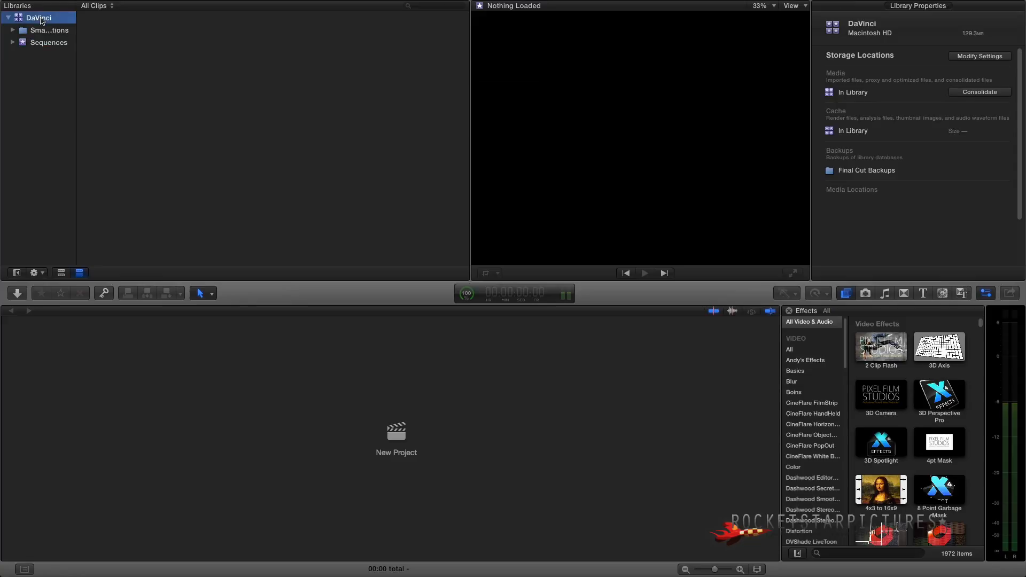
left_click(93, 7)
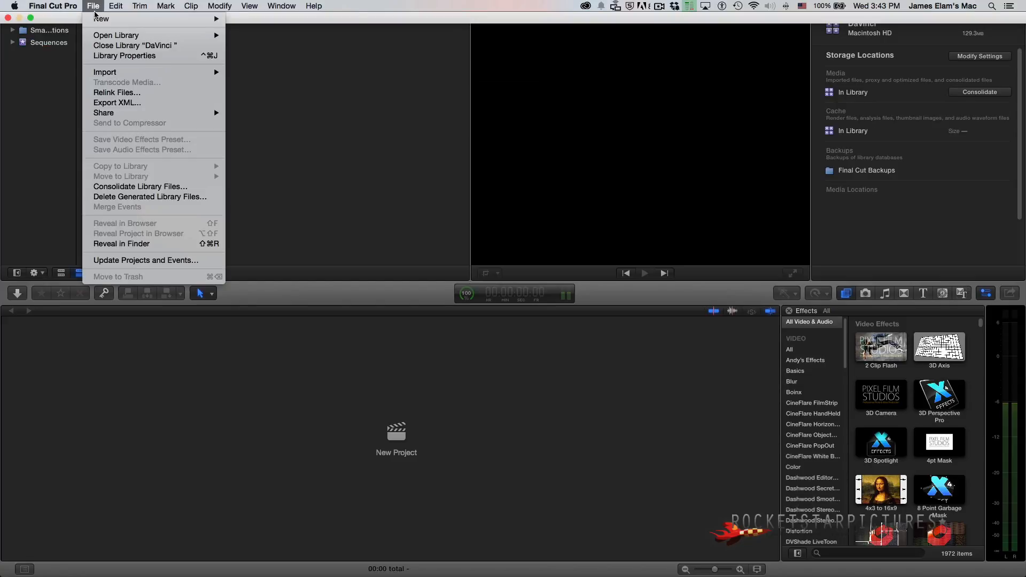
mouse_move(98, 18)
left_click(251, 32)
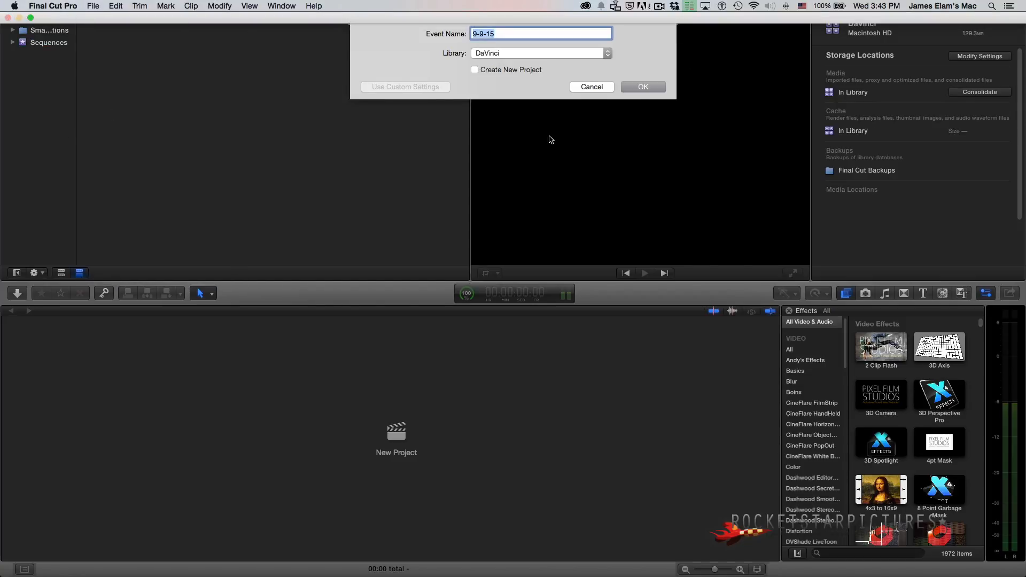
type("F")
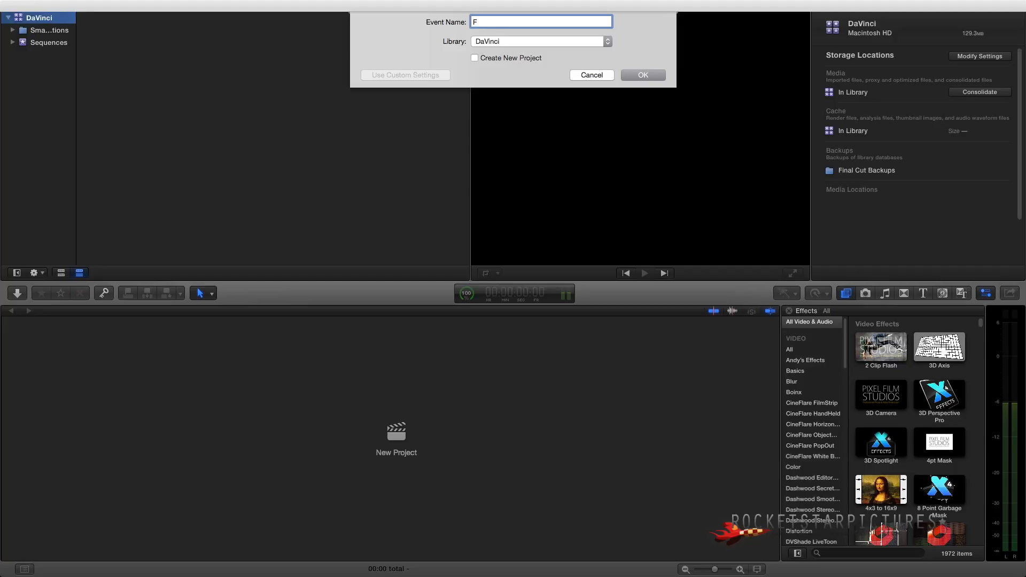
type("ootage")
key("Return")
Step: Create a Shift Refinery project in the Sequences event, then show the Footage event
left_click(34, 55)
double_click(396, 438)
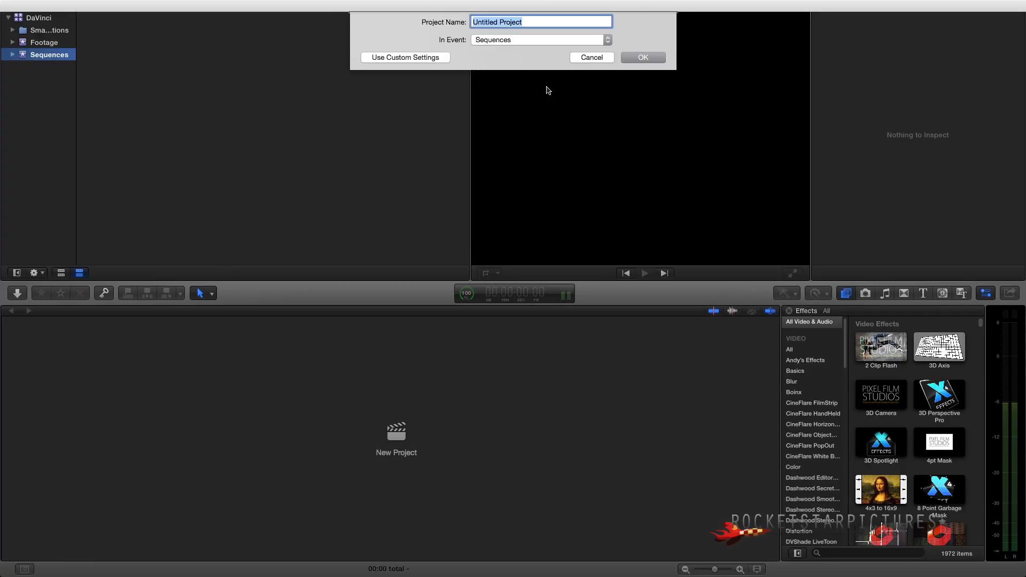
type("Shift Refinery")
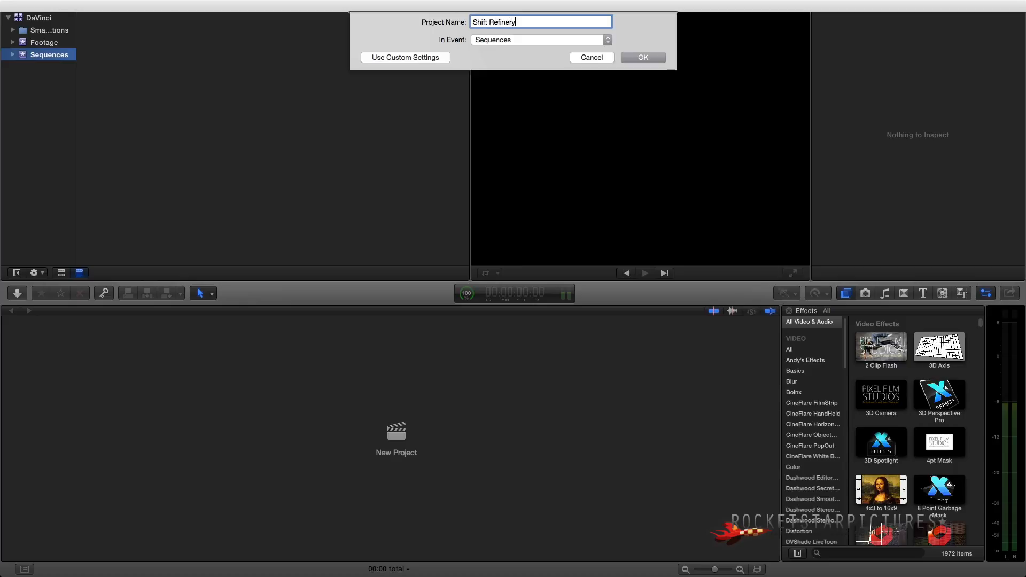
key("Return")
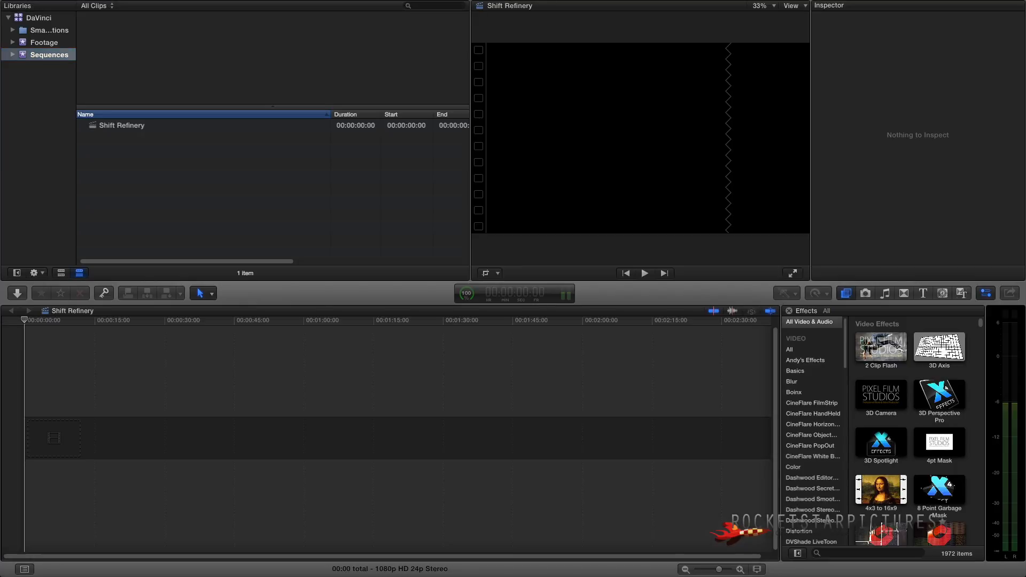
left_click(38, 42)
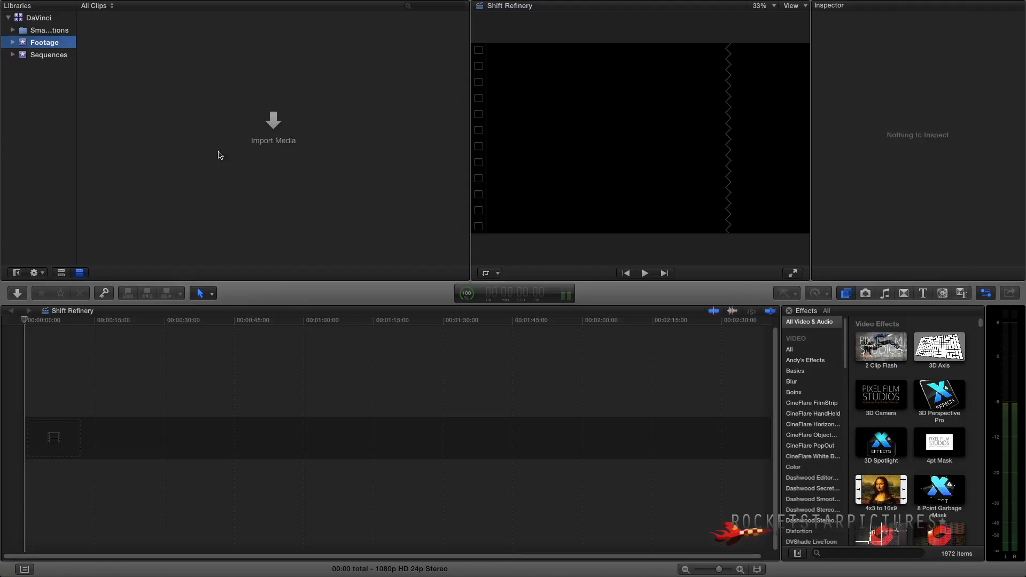
Step: In the import window, select the five .mov clips in G-DRIVE USB's Night Refinery Shoot > Edit Assets
key("super+i")
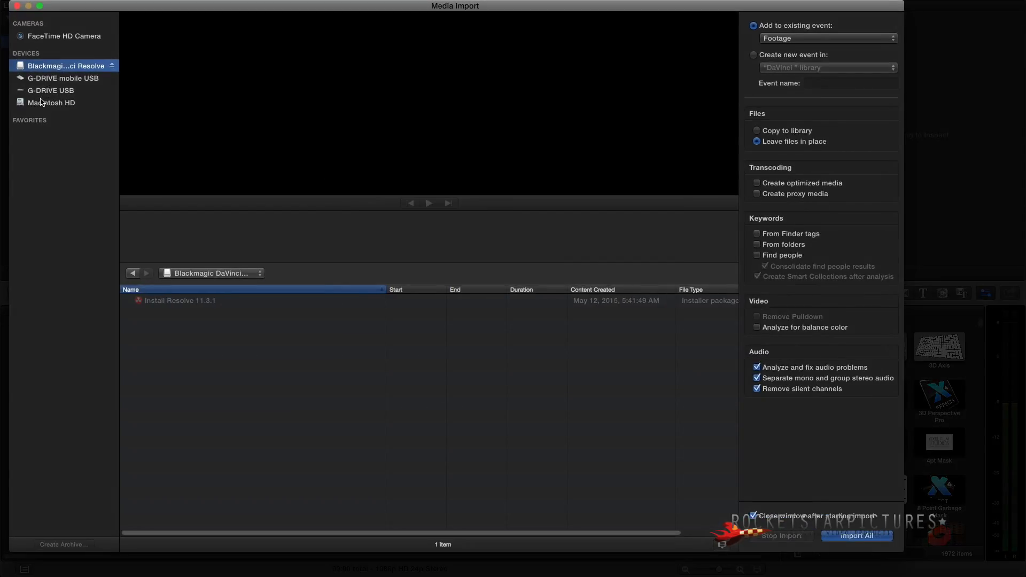
left_click(53, 91)
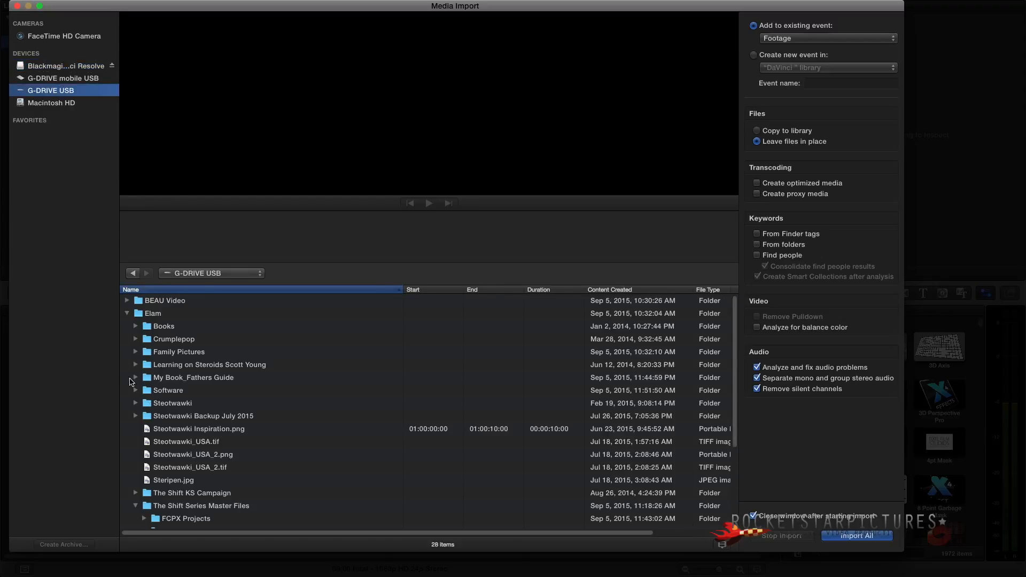
scroll(155, 481, "down", 5)
double_click(160, 501)
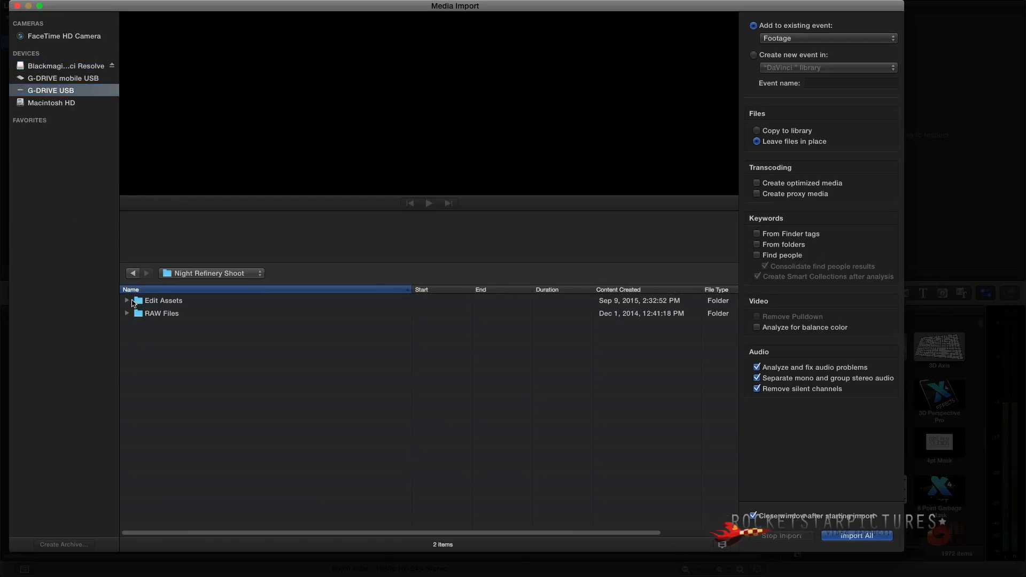
left_click(127, 301)
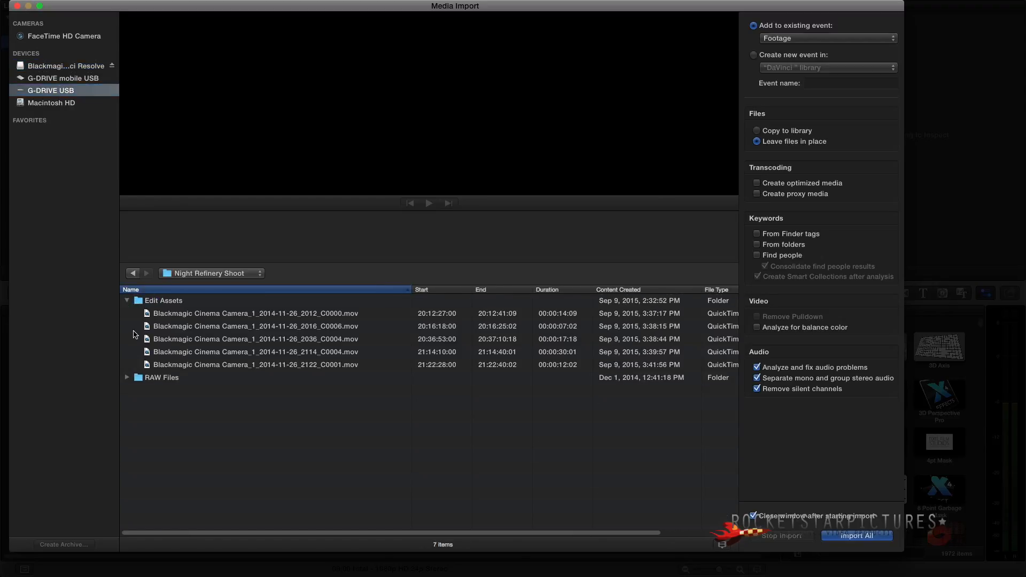
left_click(166, 315)
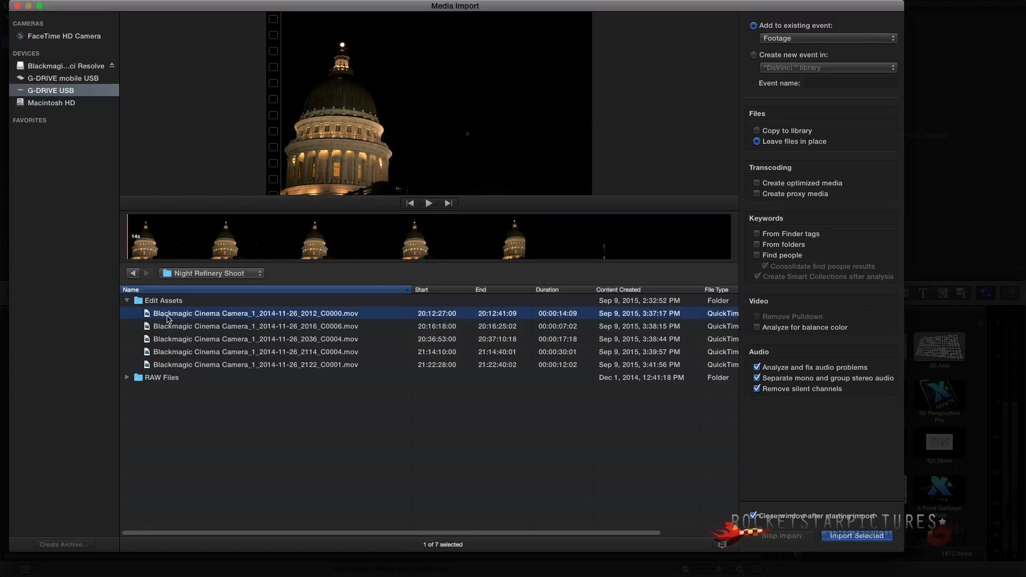
left_click(214, 366, "shift")
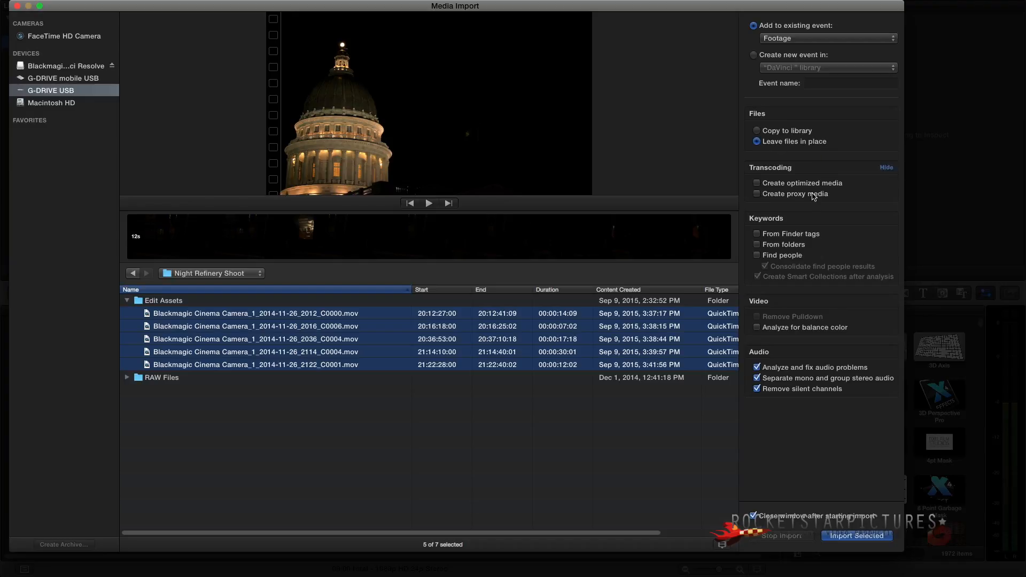
Step: Turn off the three audio options: fix audio problems, separate mono/group stereo, remove silent channels
left_click(756, 368)
left_click(756, 378)
left_click(757, 389)
Step: Import the selected clips into Footage and preview 2016_C0006, 2036_C0004 and 2122_C0001
left_click(851, 540)
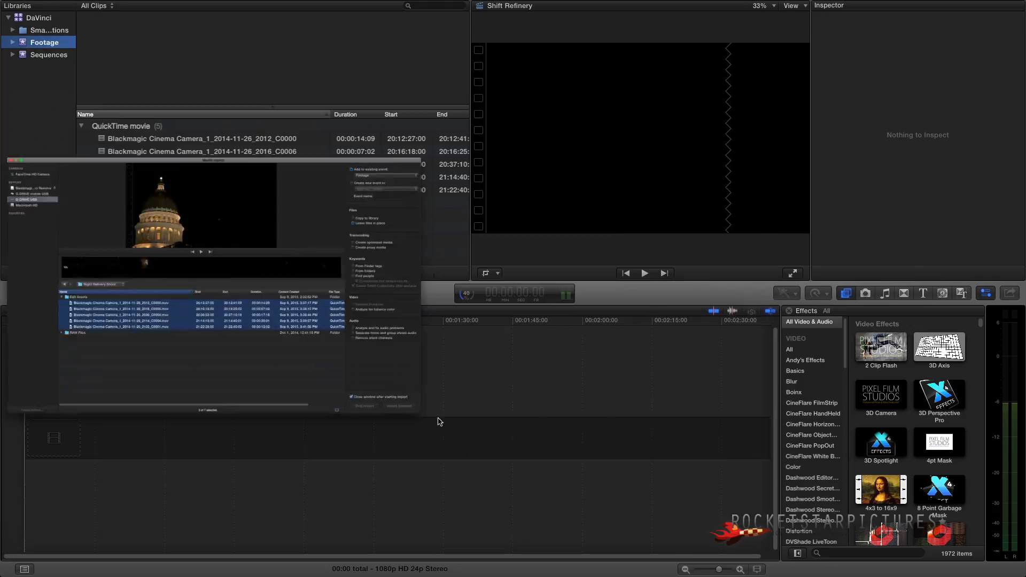
left_click(153, 144)
left_click(155, 156)
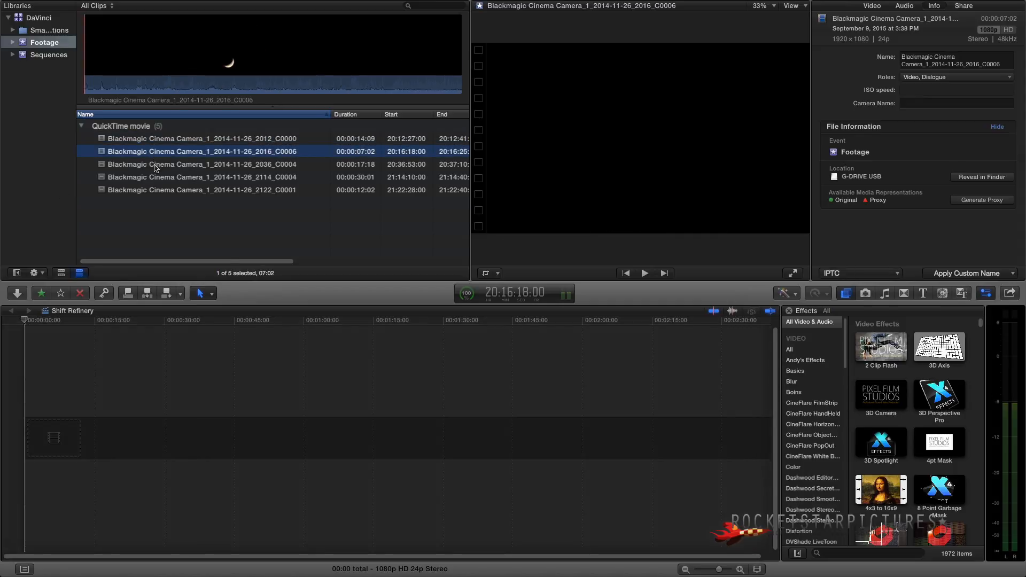
left_click(155, 165)
left_click(166, 190)
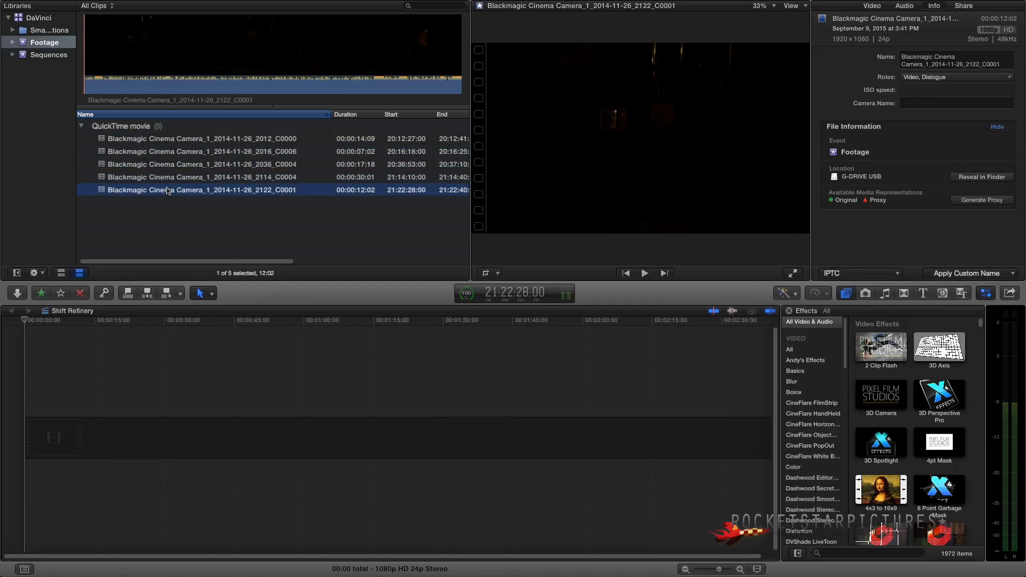
Step: Select all five clips and append them to the Shift Refinery timeline with E
left_click(166, 141)
left_click(166, 190, "shift")
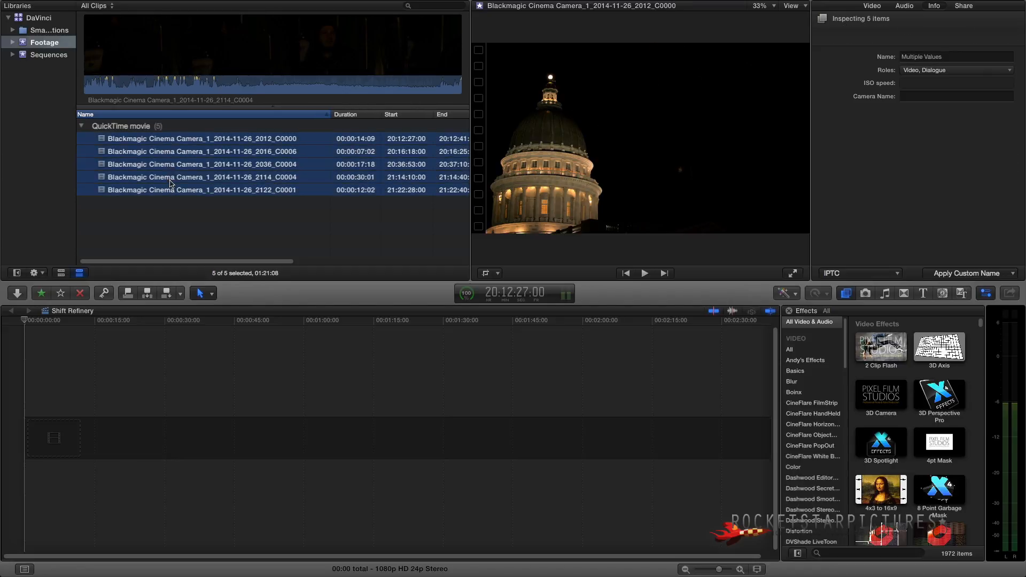
key("e")
left_click_drag(376, 439, 238, 437)
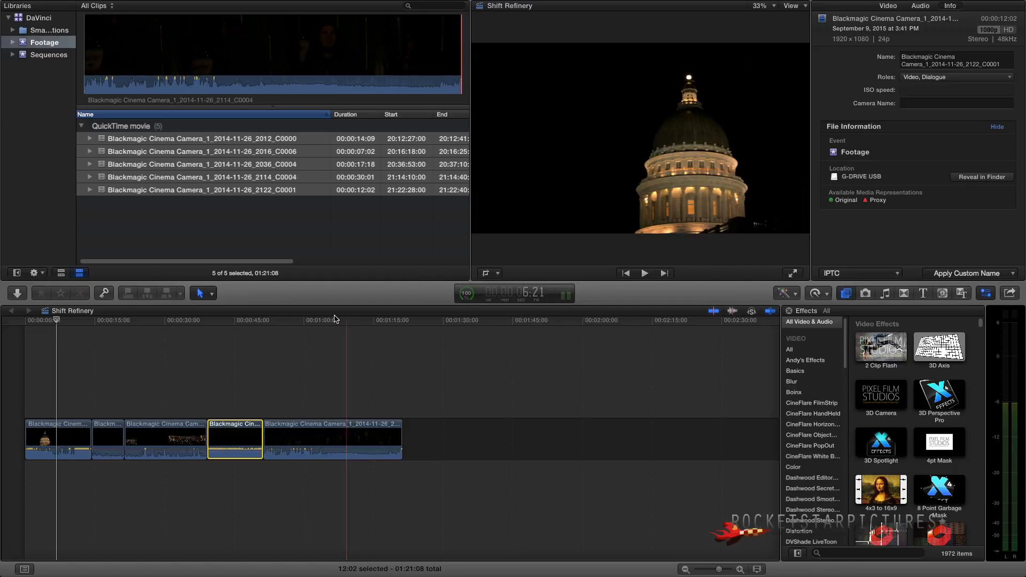
Step: Shorten the C0004/C0001 edit so the timeline totals 01:11:07, scrubbing to review the cut
left_click(318, 320)
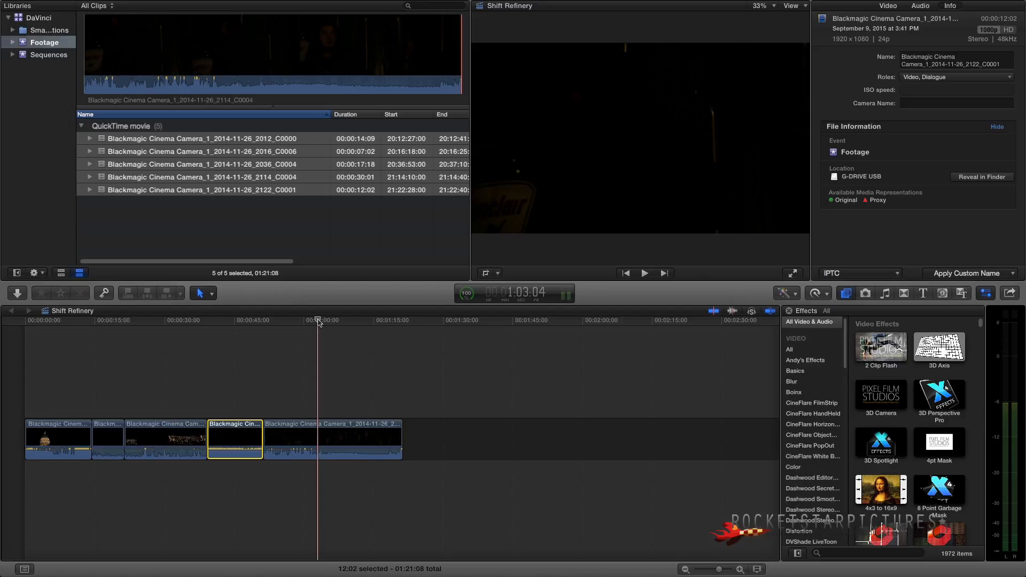
left_click_drag(318, 320, 346, 357)
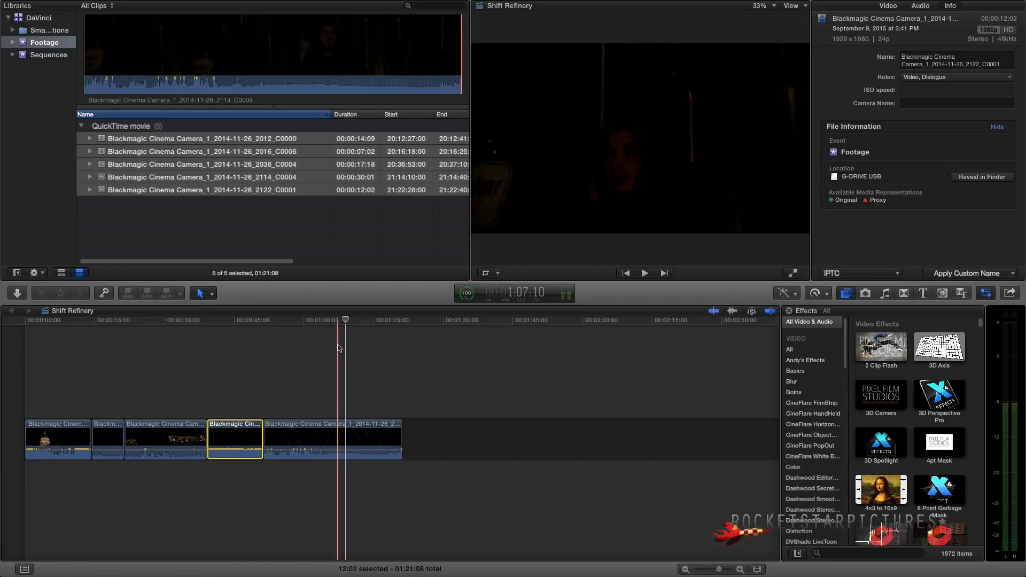
left_click(266, 431)
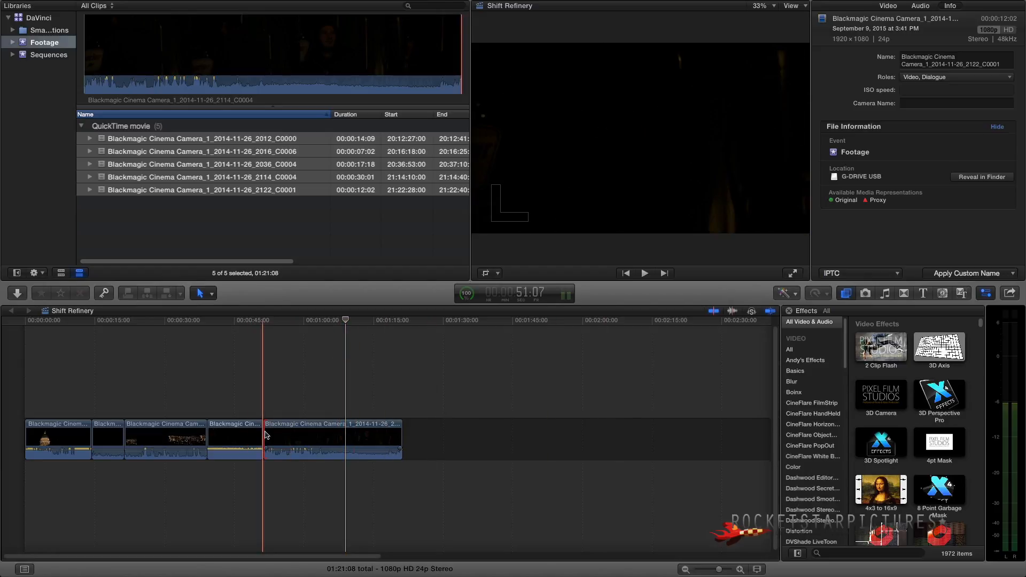
mouse_move(265, 433)
left_mouse_down()
mouse_move(296, 439)
mouse_move(277, 435)
left_mouse_up()
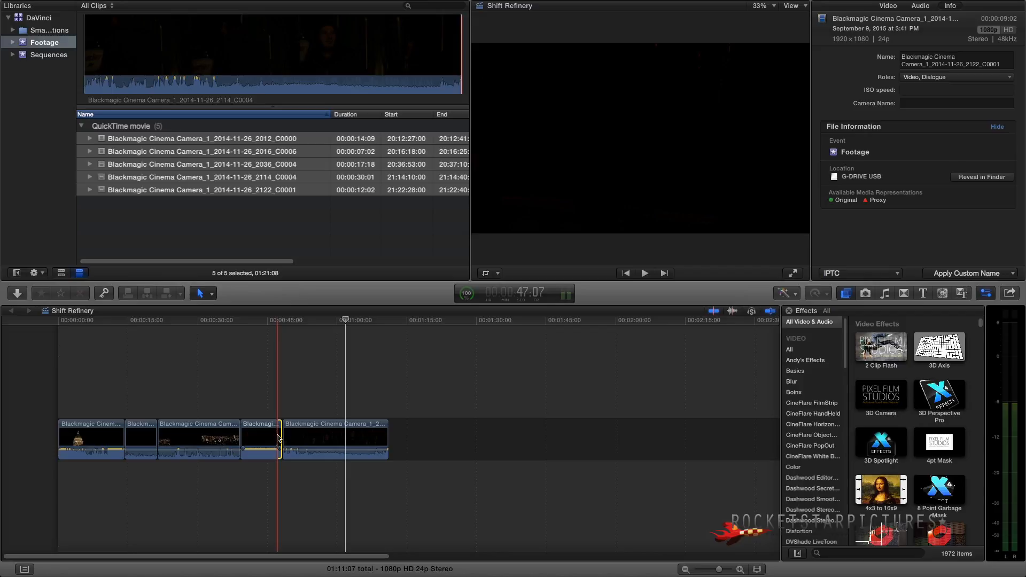
left_click(284, 324)
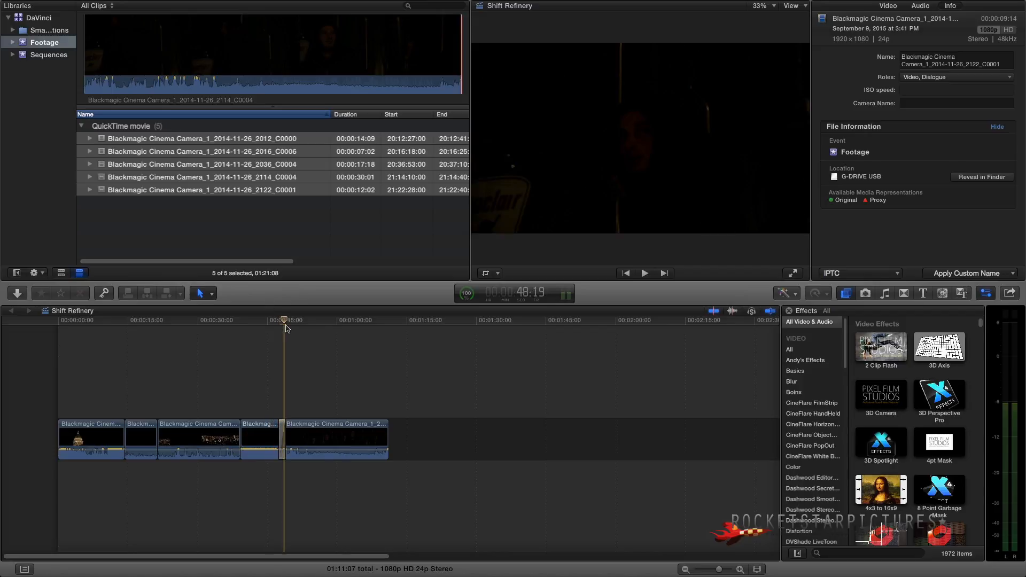
left_click(308, 322)
left_click(109, 322)
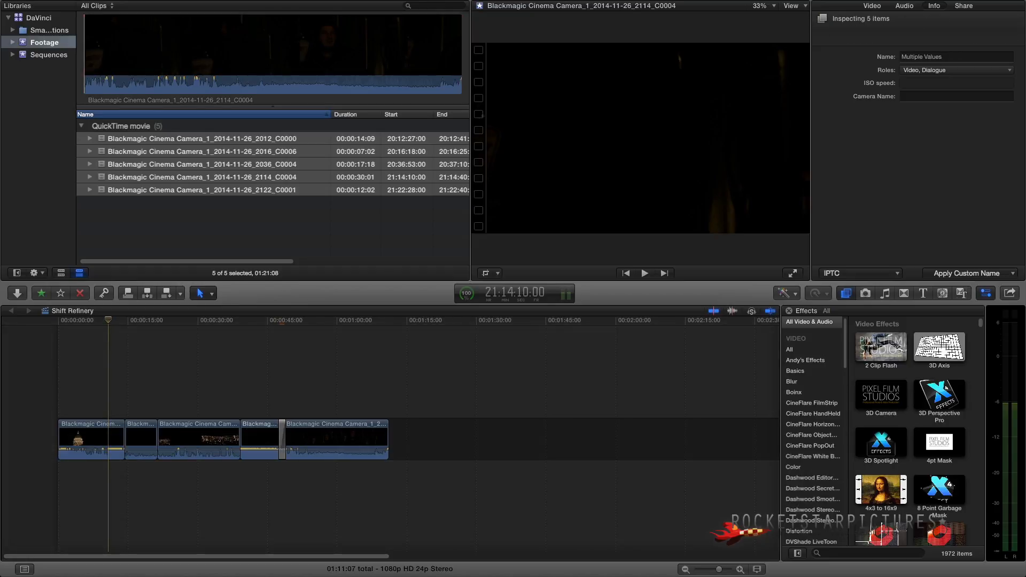
Step: Export the timeline as Shift Refinery.fcpxml via Export XML into Night Refinery Shoot
mouse_move(96, 6)
left_click(95, 5)
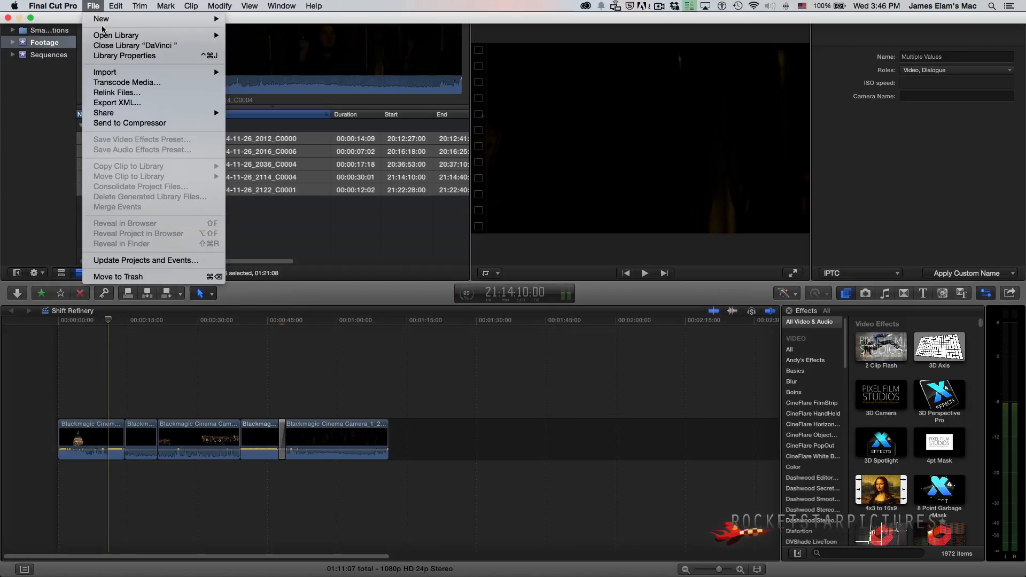
left_click(137, 104)
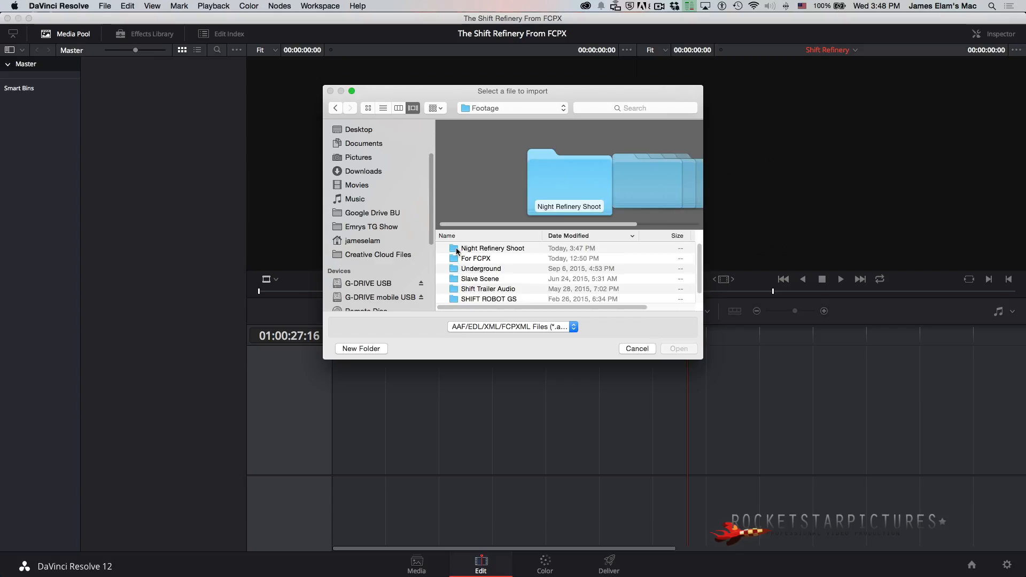
left_click(454, 248)
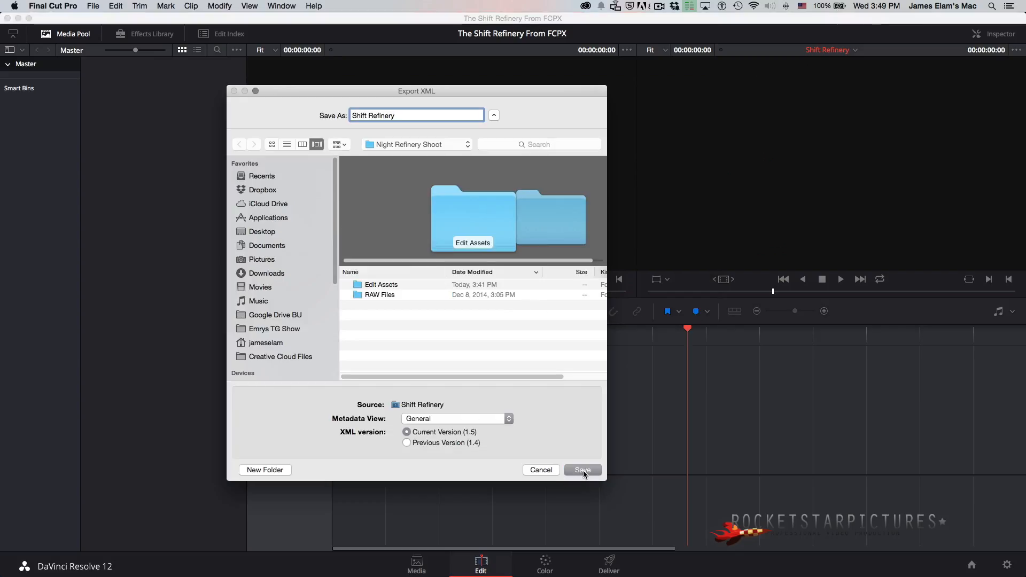
left_click(584, 471)
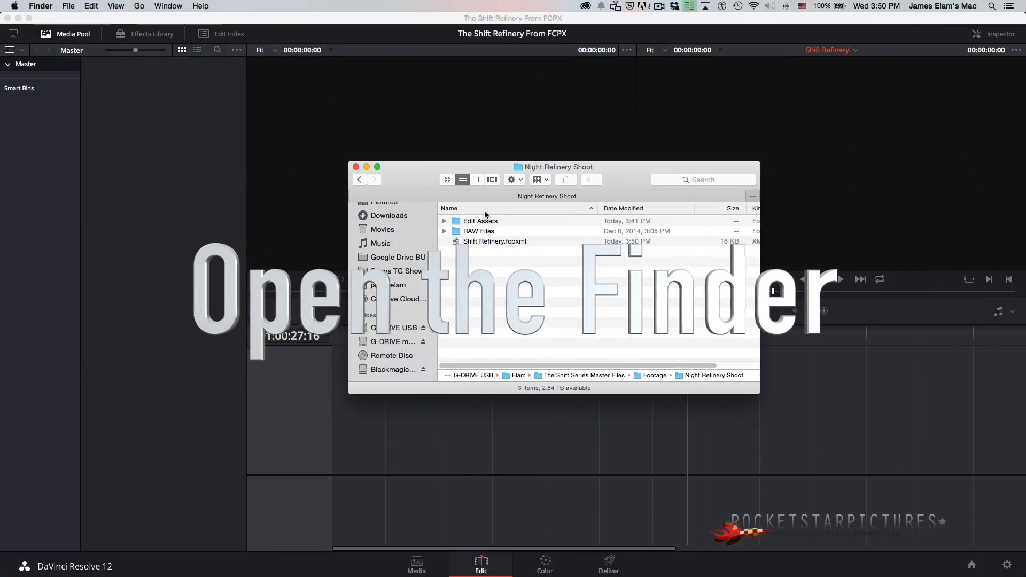
Step: Move all five .mov clips in the Edit Assets folder to the Trash
left_click(490, 245)
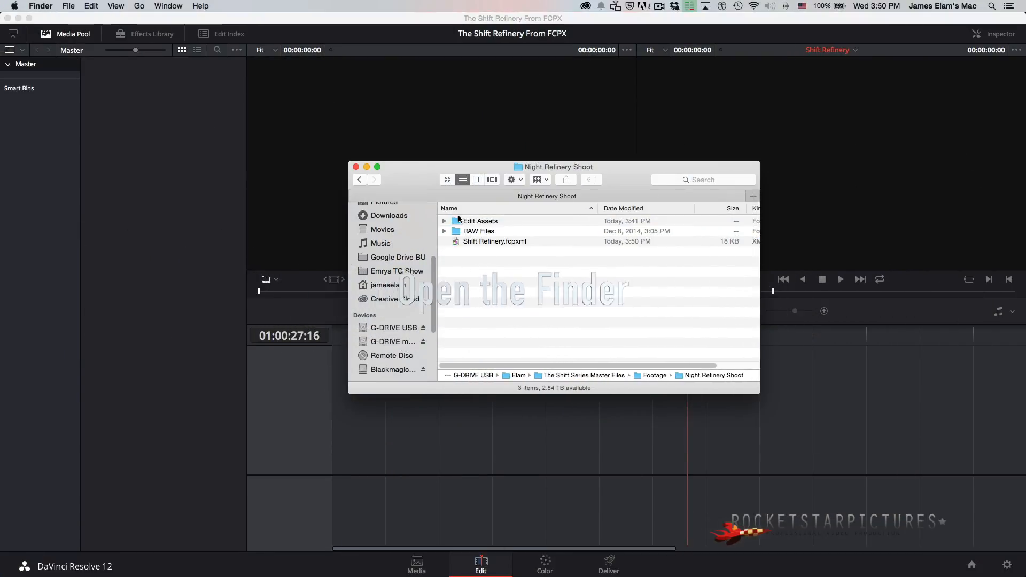
double_click(458, 222)
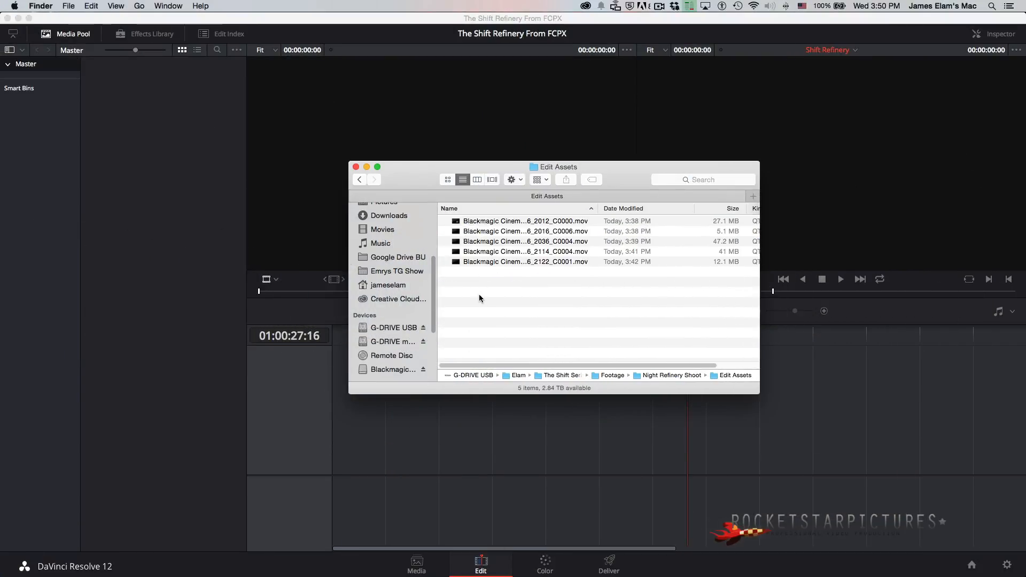
key("super+a")
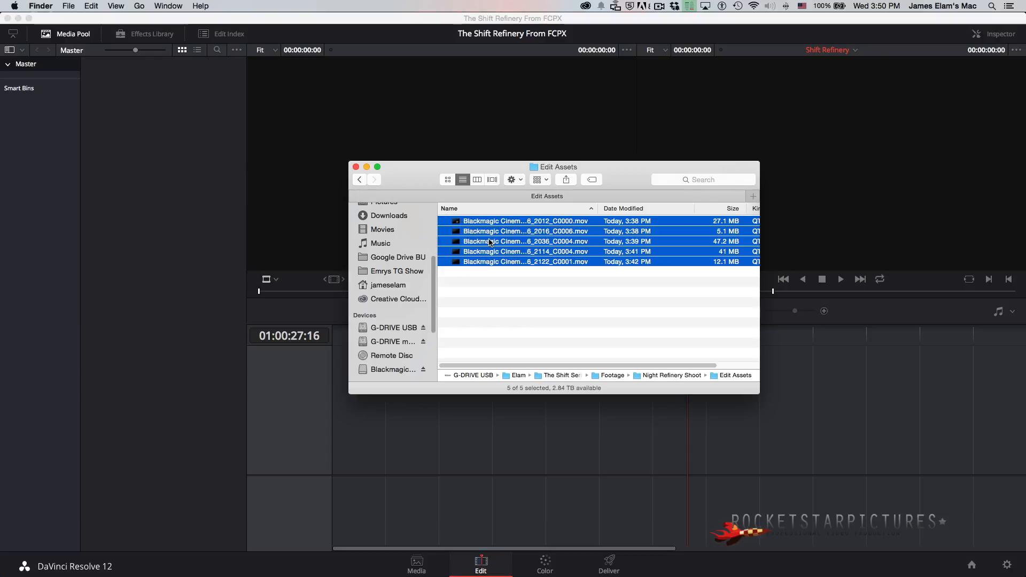
right_click(452, 228)
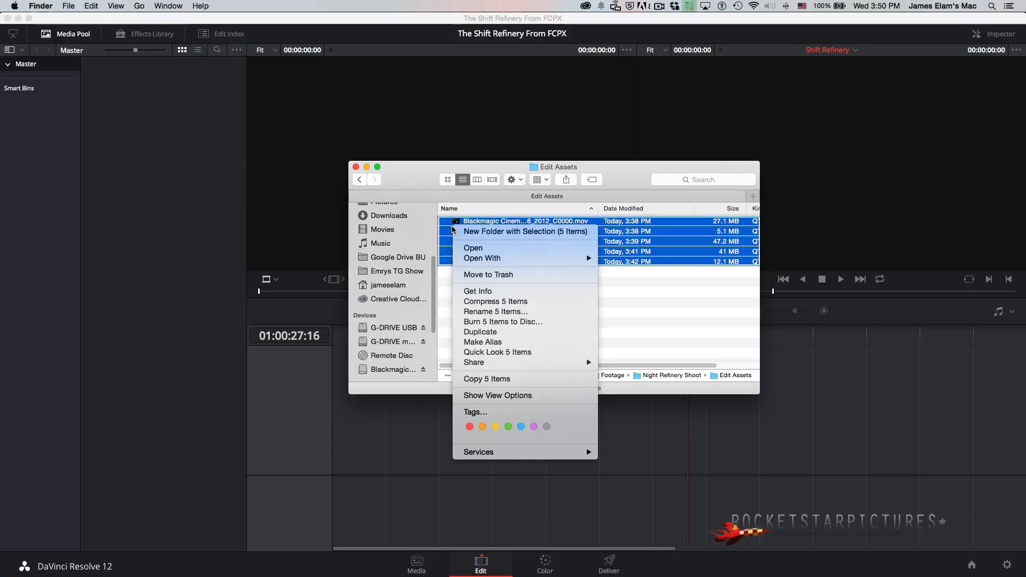
left_click(471, 276)
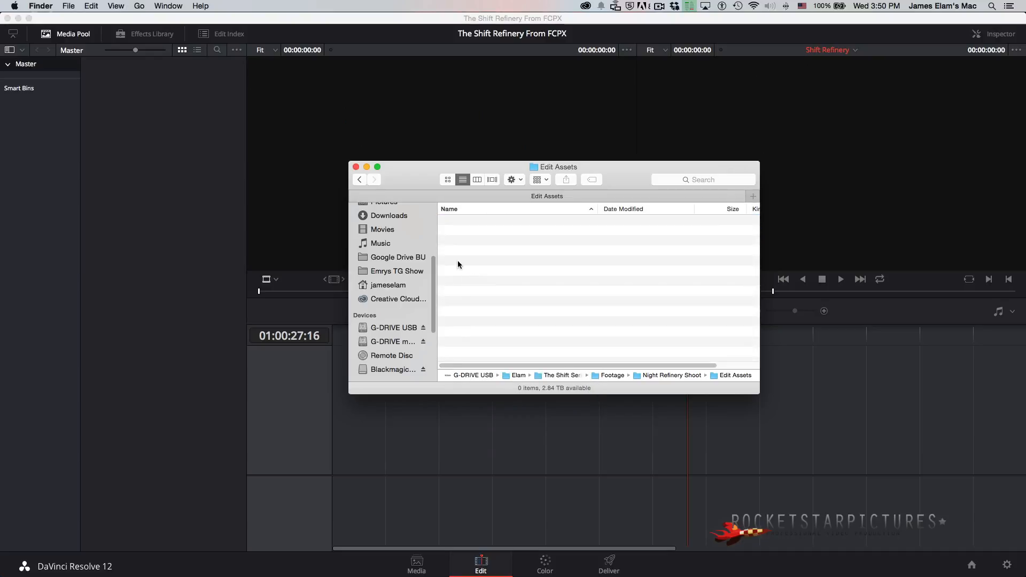
Step: Return to Night Refinery Shoot and check RAW Files and the now-empty Edit Assets folder
left_click(359, 181)
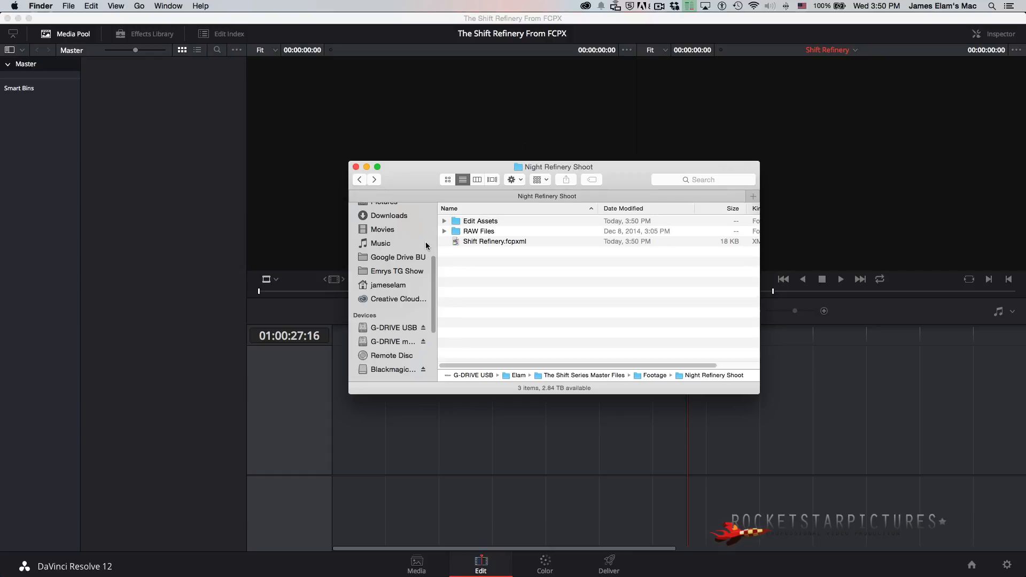
left_click(444, 232)
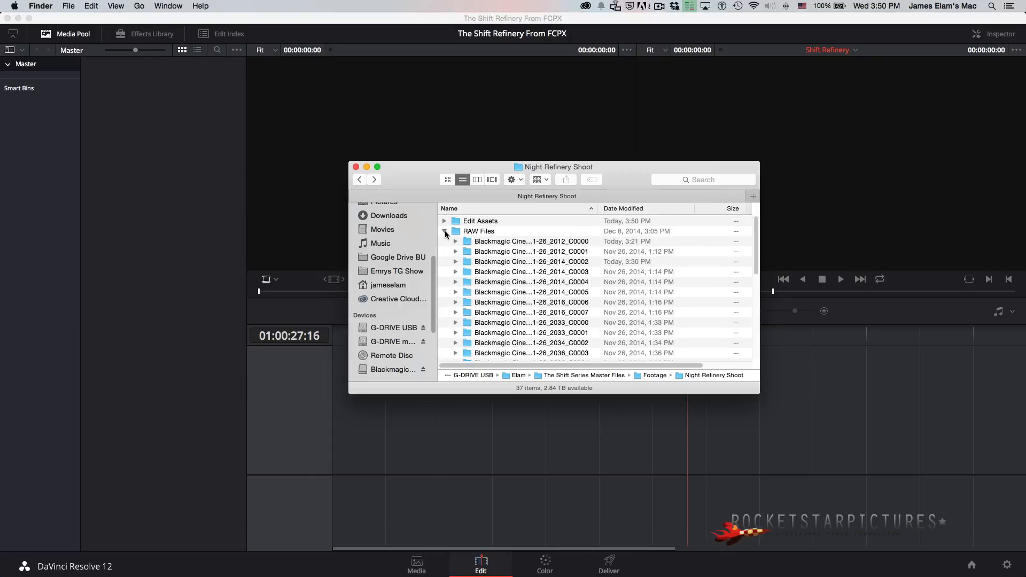
left_click(444, 232)
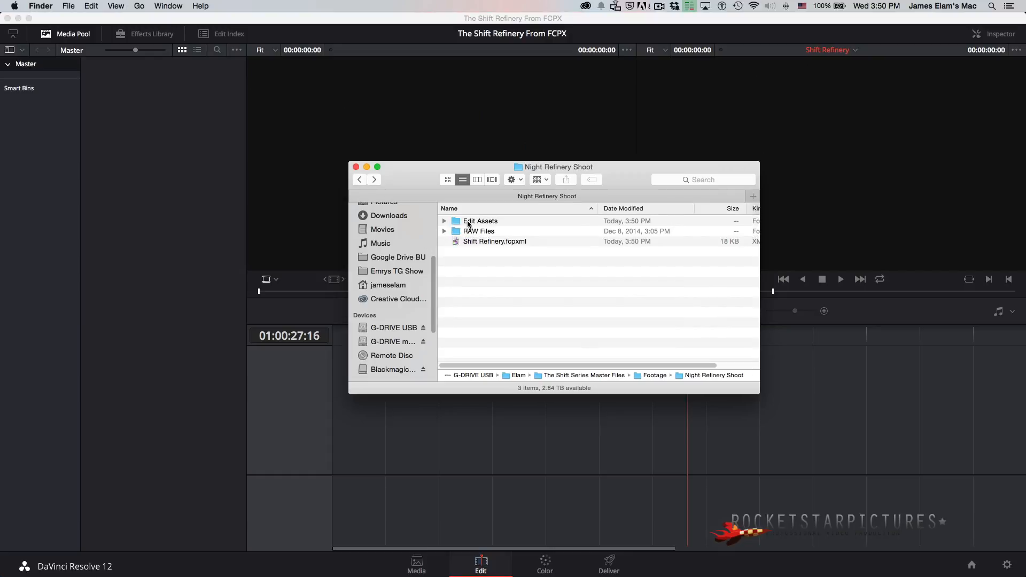
left_click(468, 224)
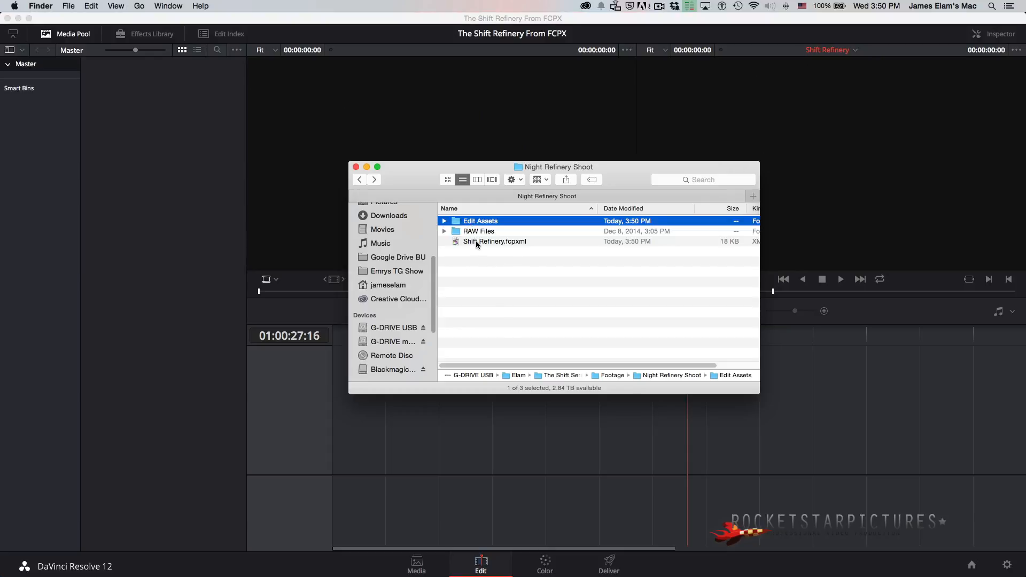
left_click(479, 295)
Step: Import Shift Refinery.fcpxml into Resolve, keeping Final Cut Pro X as the mixed frame rate format
key("super+Tab")
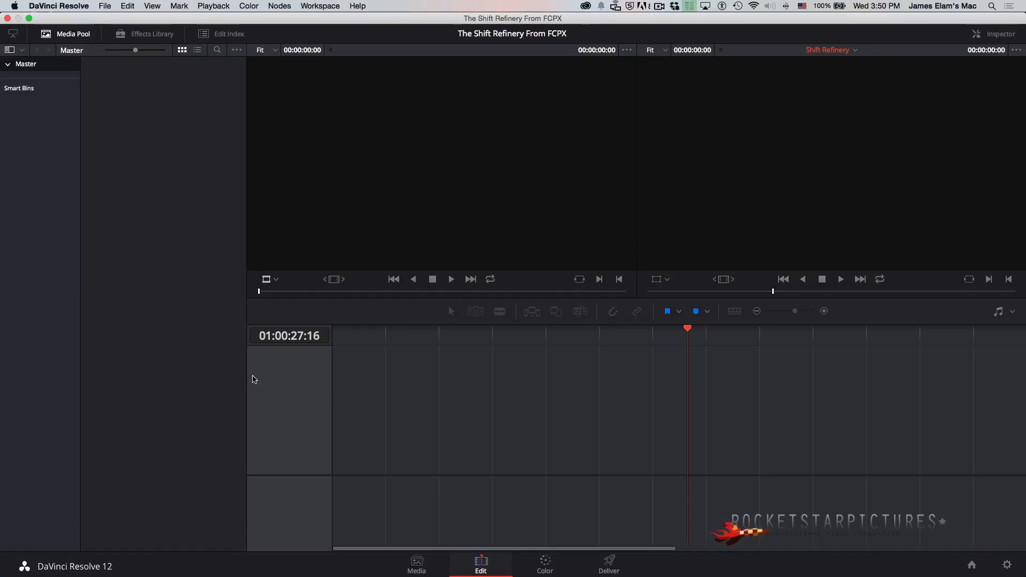
left_click(127, 6)
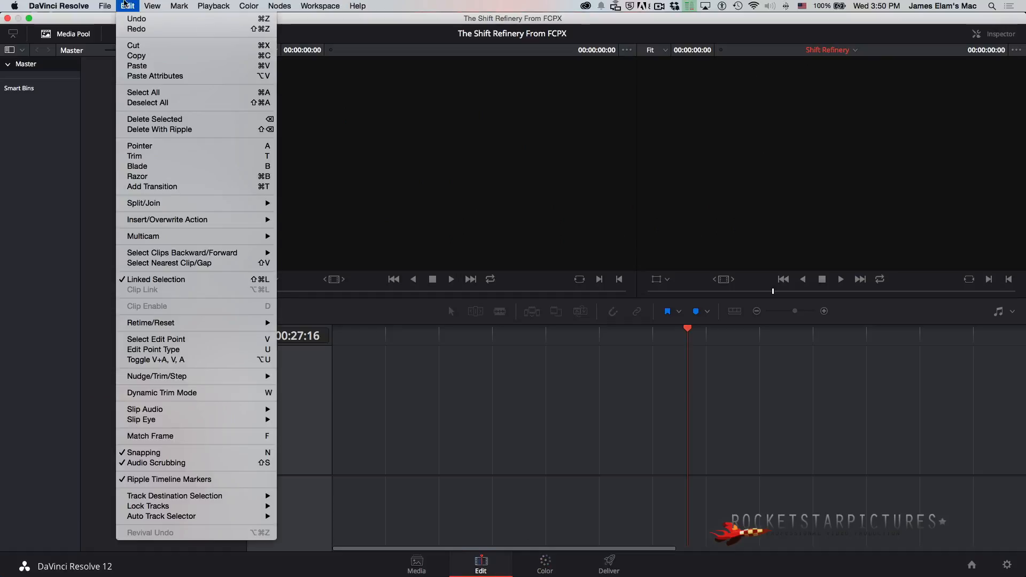
mouse_move(113, 9)
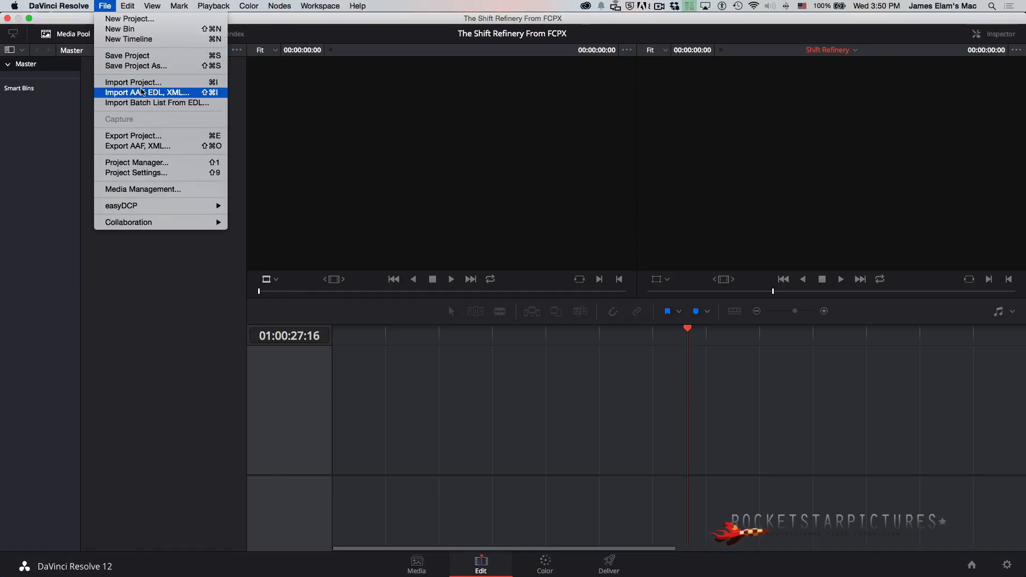
left_click(142, 92)
double_click(500, 259)
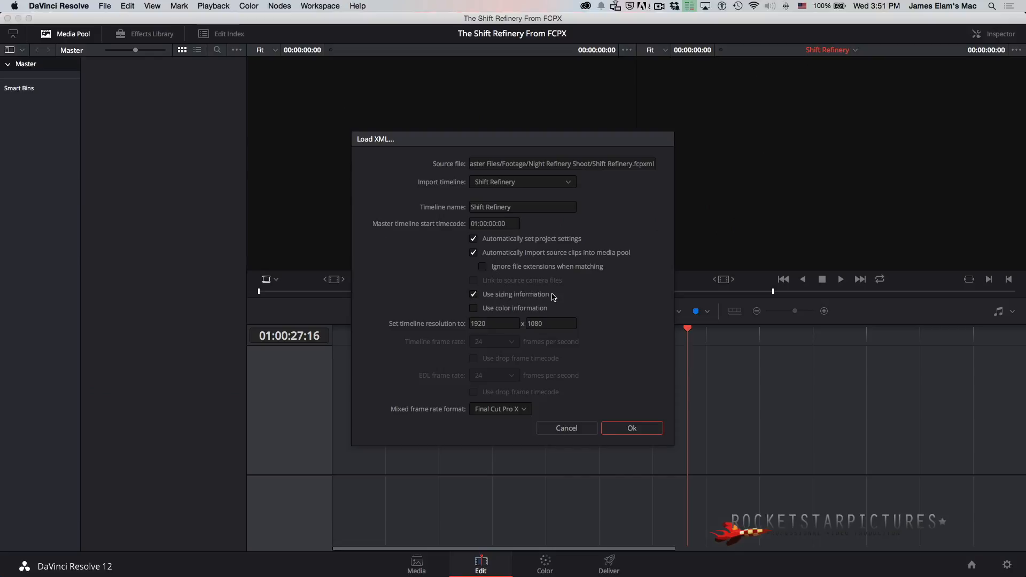
left_click(519, 411)
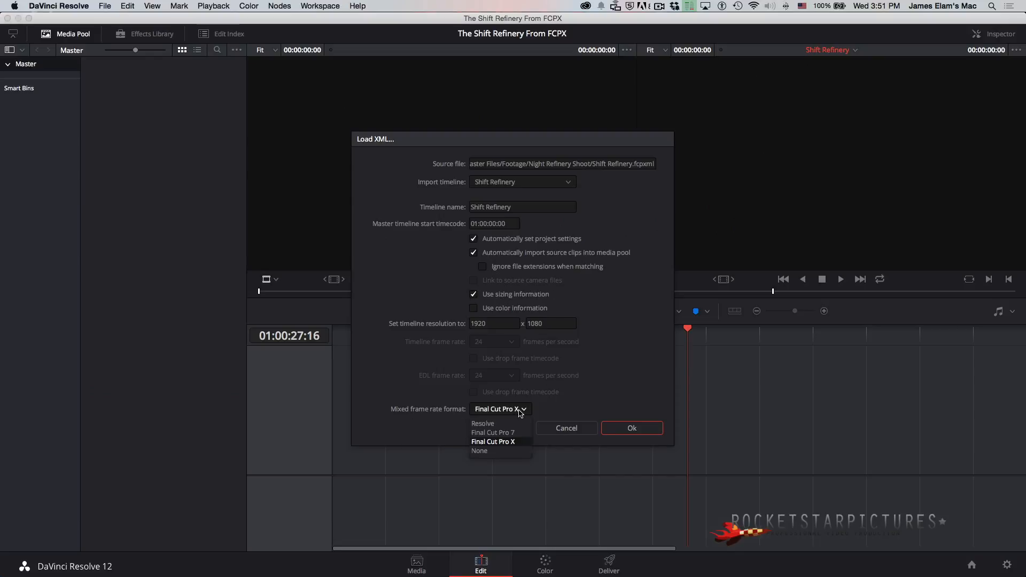
left_click(427, 426)
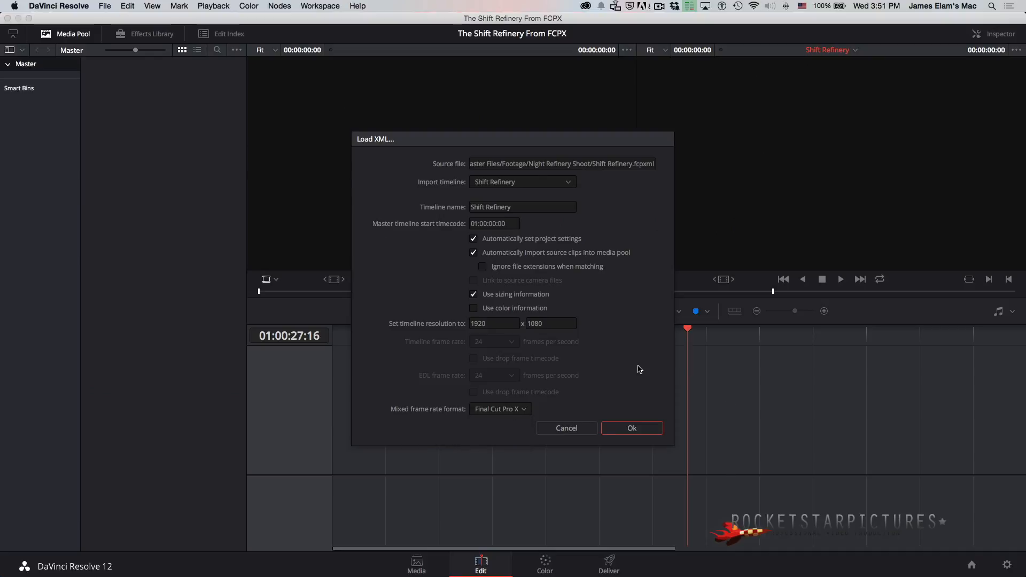
left_click(636, 428)
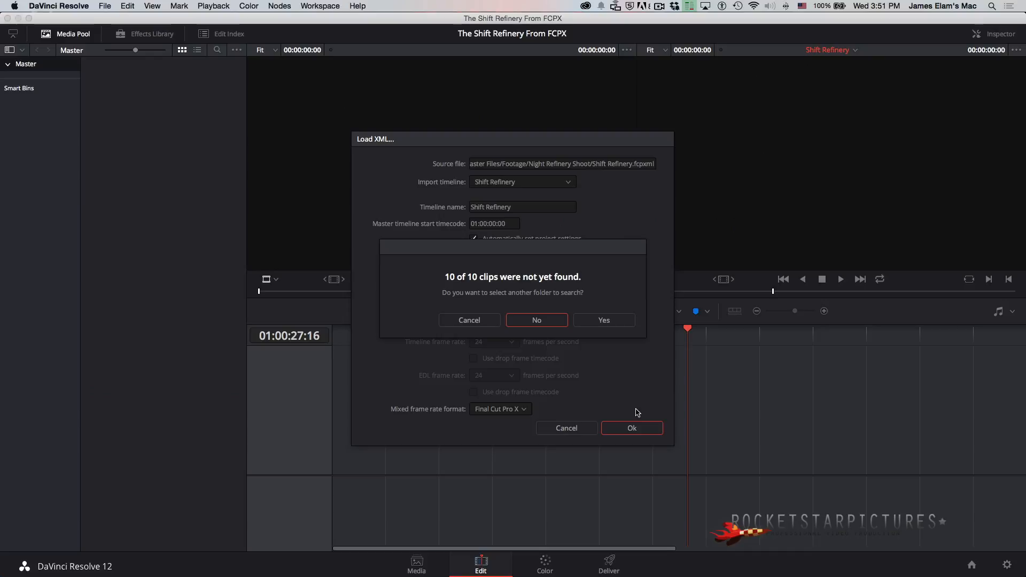
Step: Decline searching for the missing clips, dismiss the import log, and switch to the Media page
left_click(537, 321)
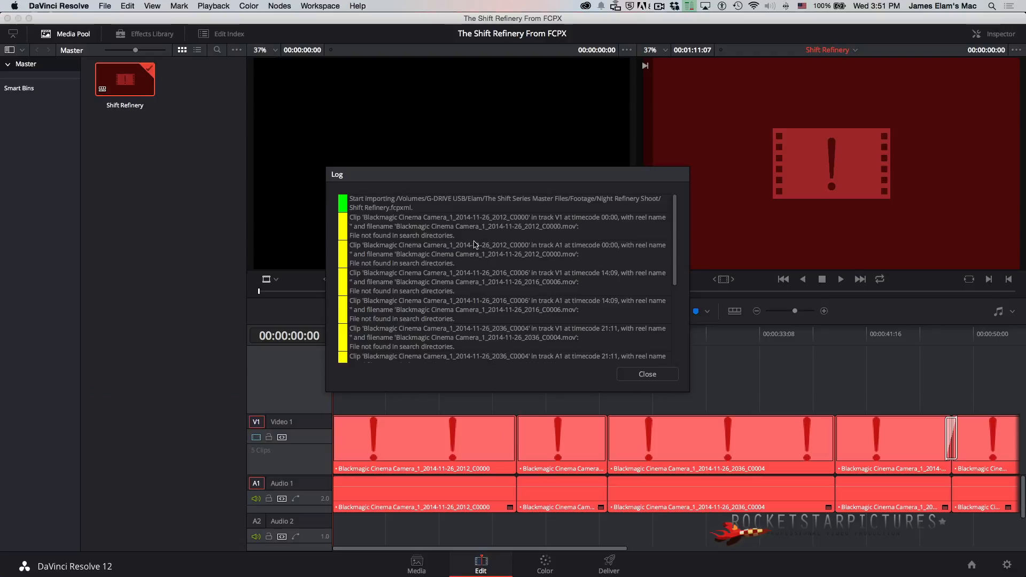
scroll(476, 259, "down", 3)
scroll(476, 259, "up", 3)
left_click(645, 375)
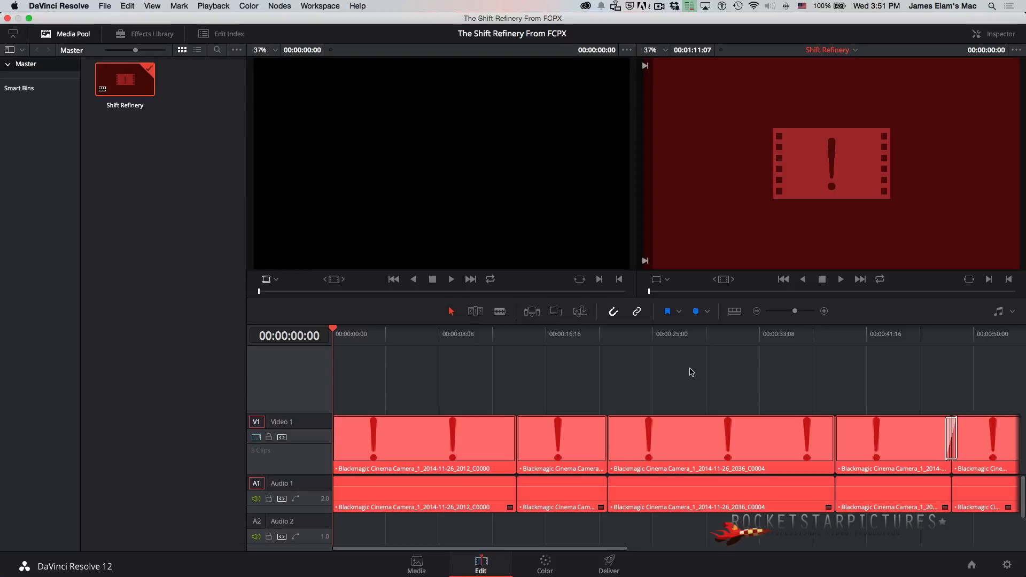
left_click(416, 562)
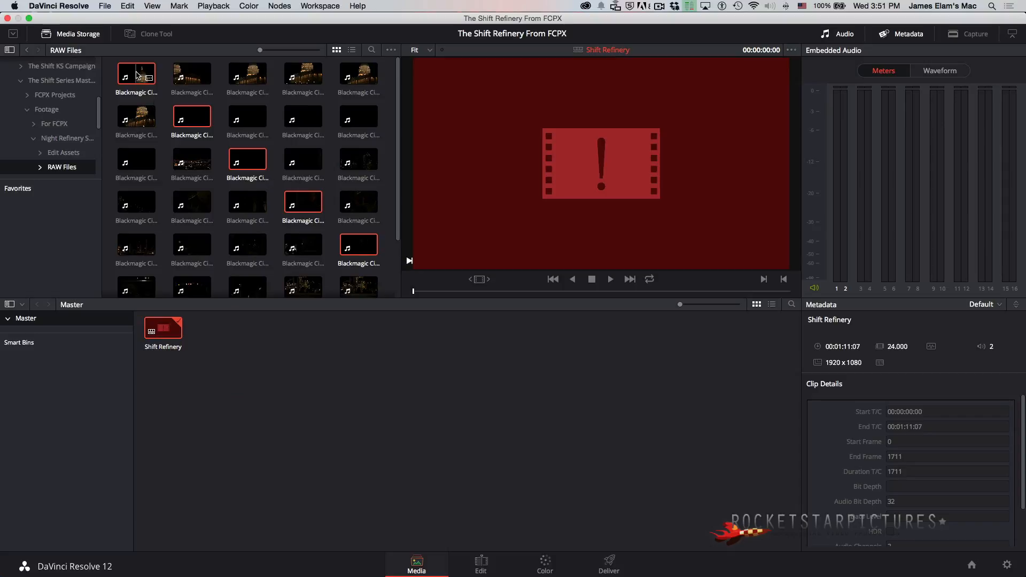
Step: Add the five RAW clips to the Master media pool, scrub the relinked timeline, then switch to Color
left_click_drag(137, 75, 208, 394)
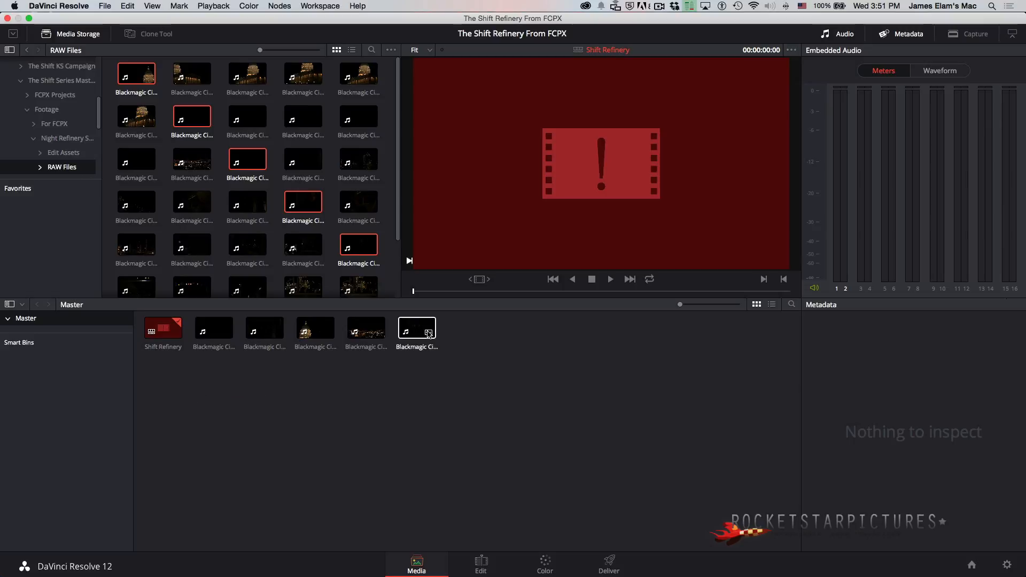
left_click(481, 565)
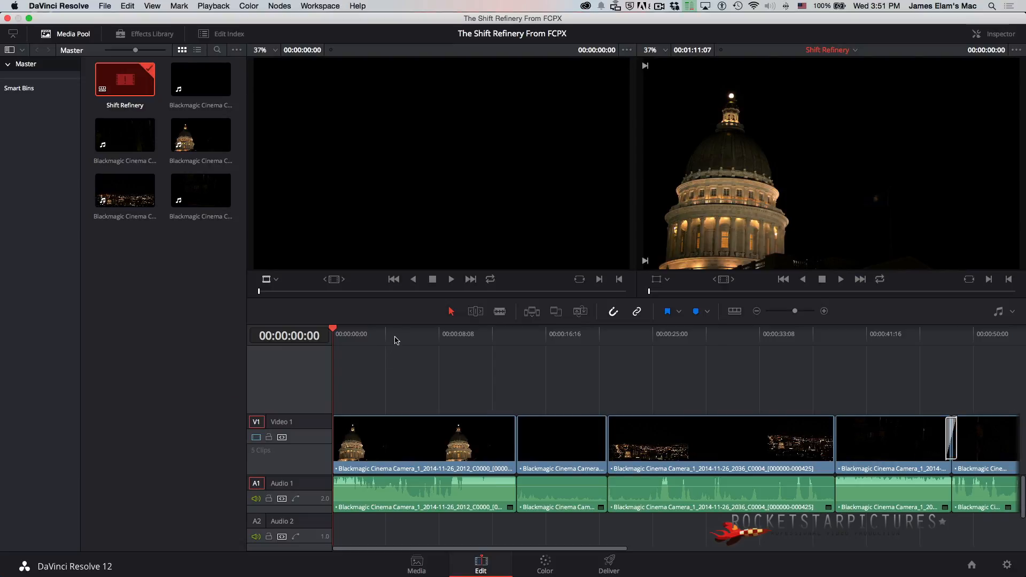
left_click_drag(394, 331, 573, 331)
left_click(972, 385)
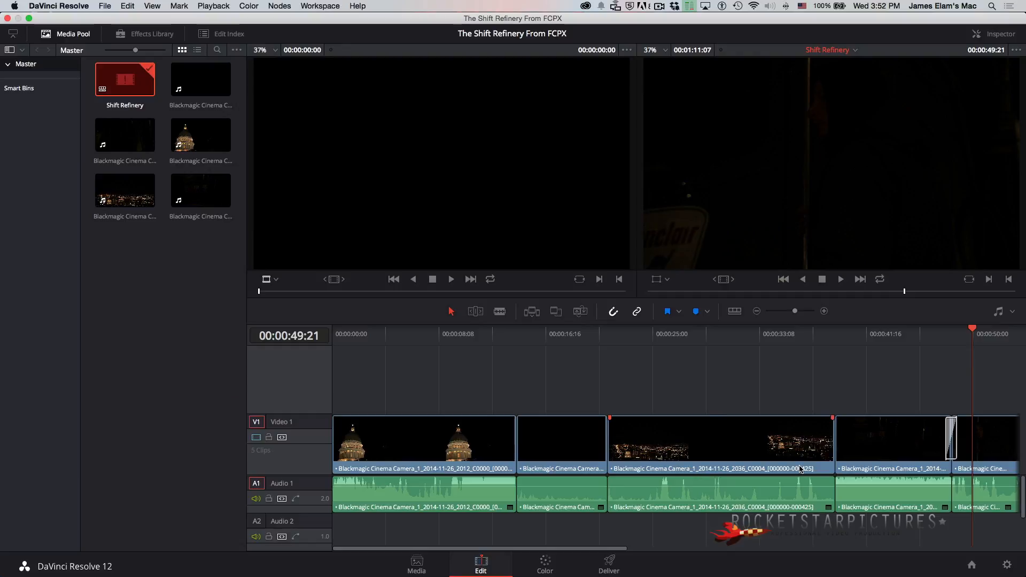
left_click(548, 564)
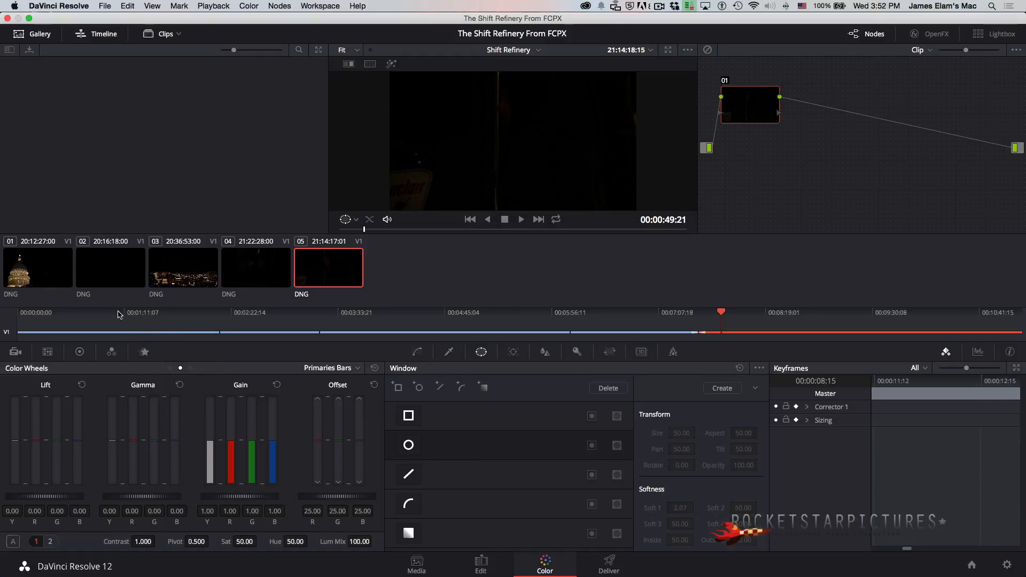
left_click(103, 271)
left_click(21, 272)
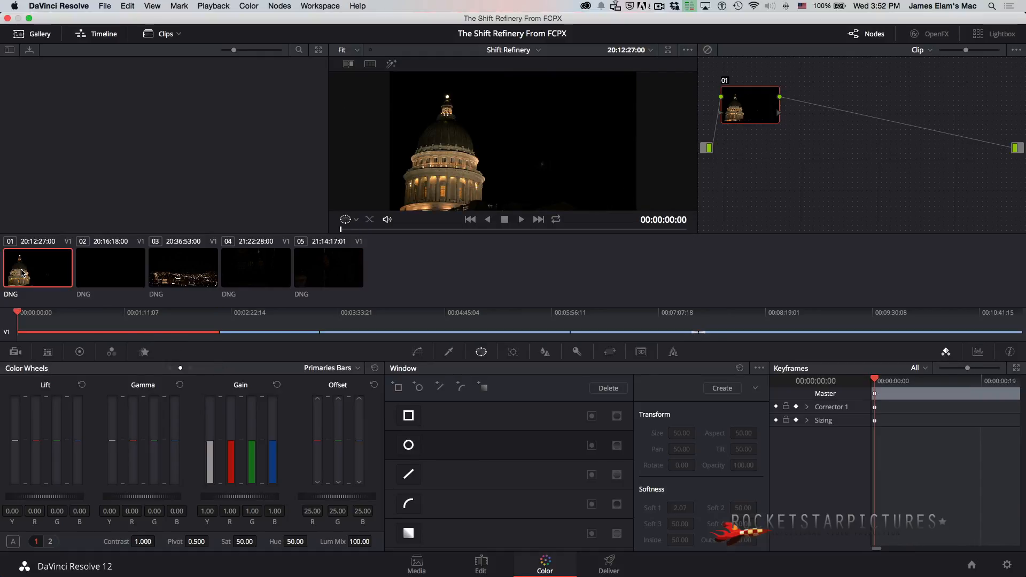
left_click(104, 272)
left_click_drag(317, 314, 366, 327)
left_click(250, 265)
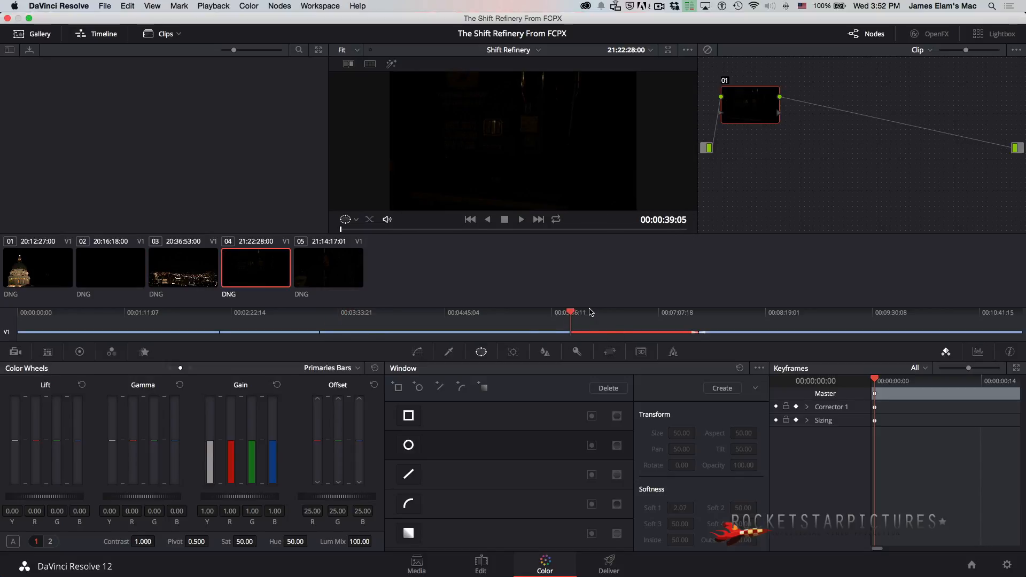
left_click_drag(591, 313, 764, 319)
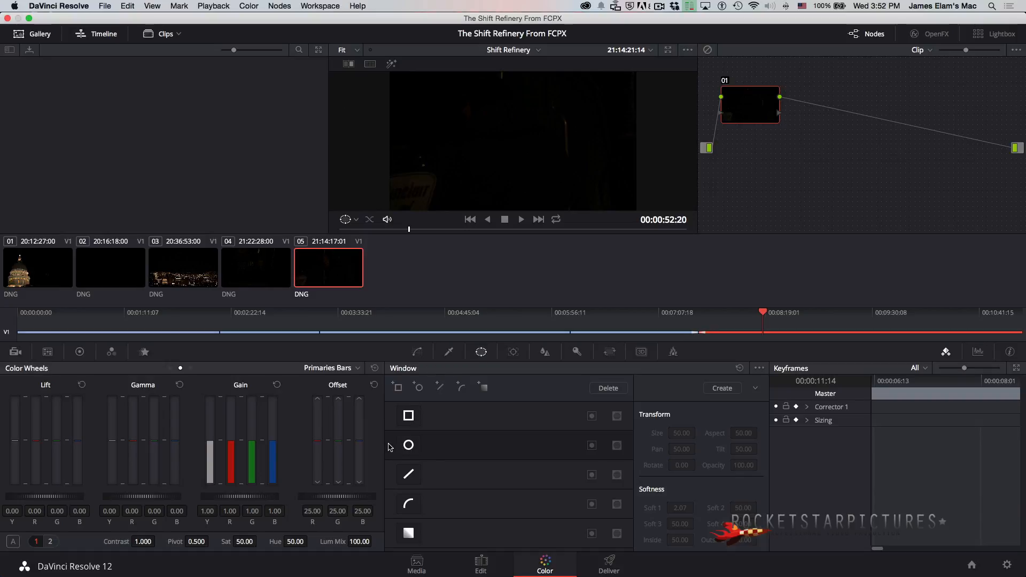
Step: Add a circle Power Window to clip 05 and move it up and left
left_click(410, 448)
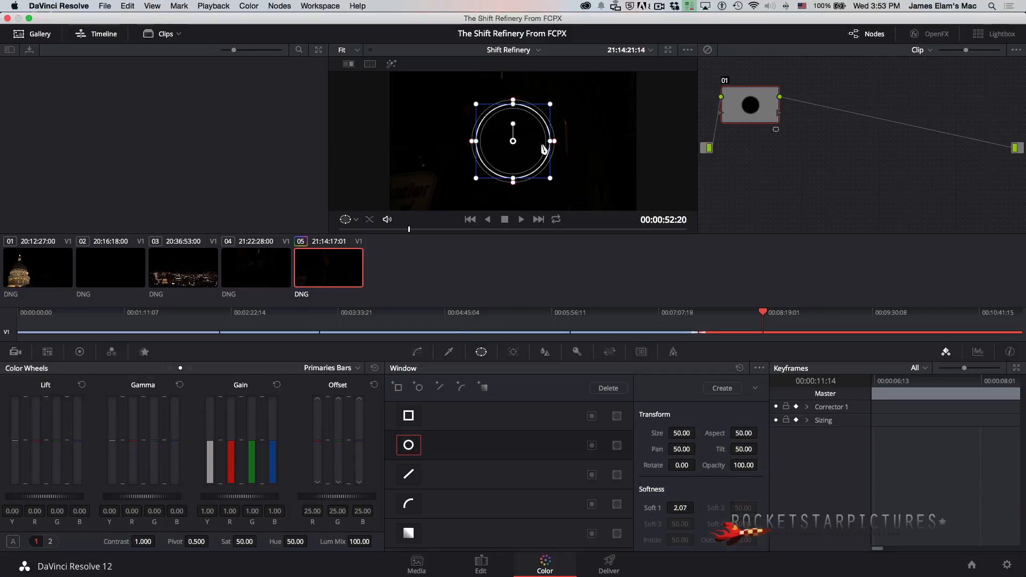
left_click_drag(513, 142, 516, 120)
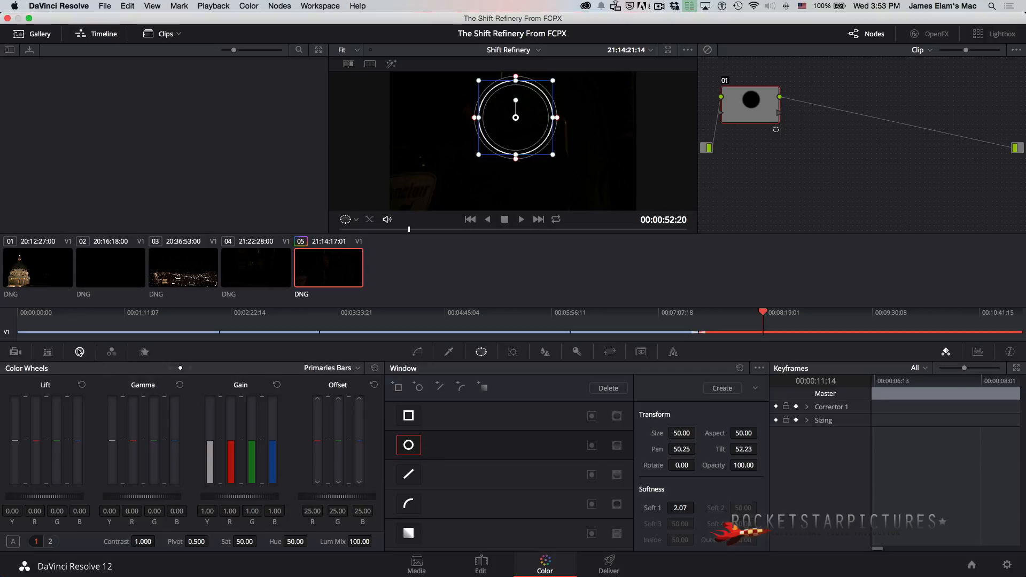
left_click(111, 352)
left_click(79, 352)
Step: Raise gain to 1.29 and gamma to 0.17, keep lift at zero, and reshape the window into an ellipse
left_click_drag(236, 499, 339, 507)
left_click_drag(199, 502, 233, 503)
mouse_move(153, 502)
left_mouse_down()
mouse_move(316, 502)
mouse_move(163, 509)
left_mouse_up()
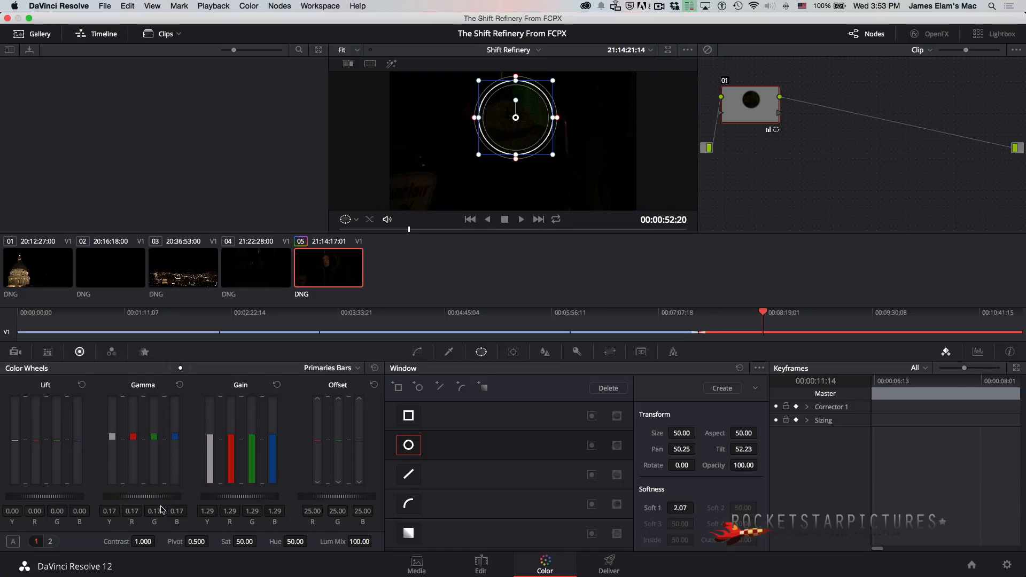
mouse_move(41, 498)
left_mouse_down()
mouse_move(69, 498)
mouse_move(47, 501)
left_mouse_up()
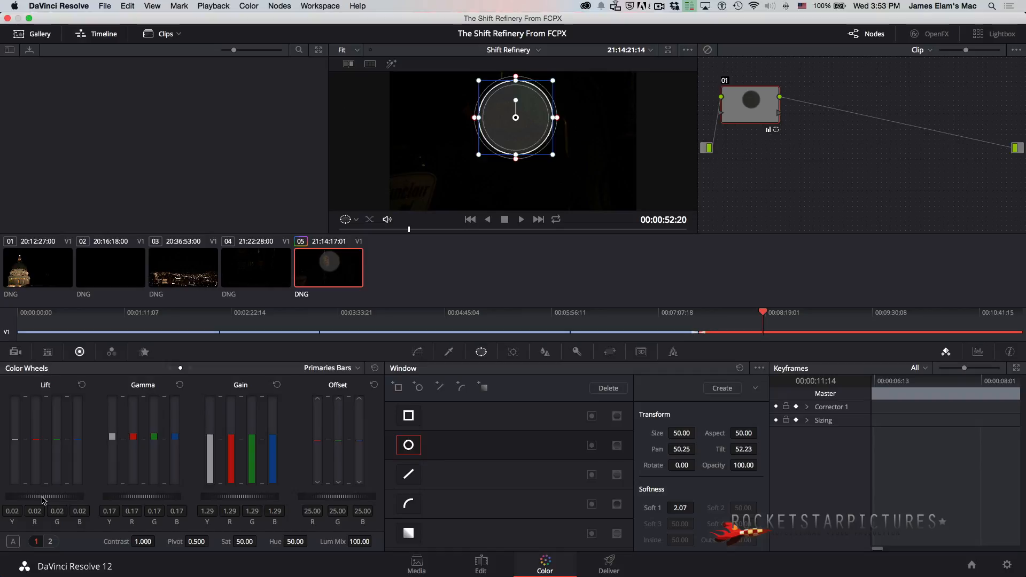
left_click_drag(63, 500, 47, 500)
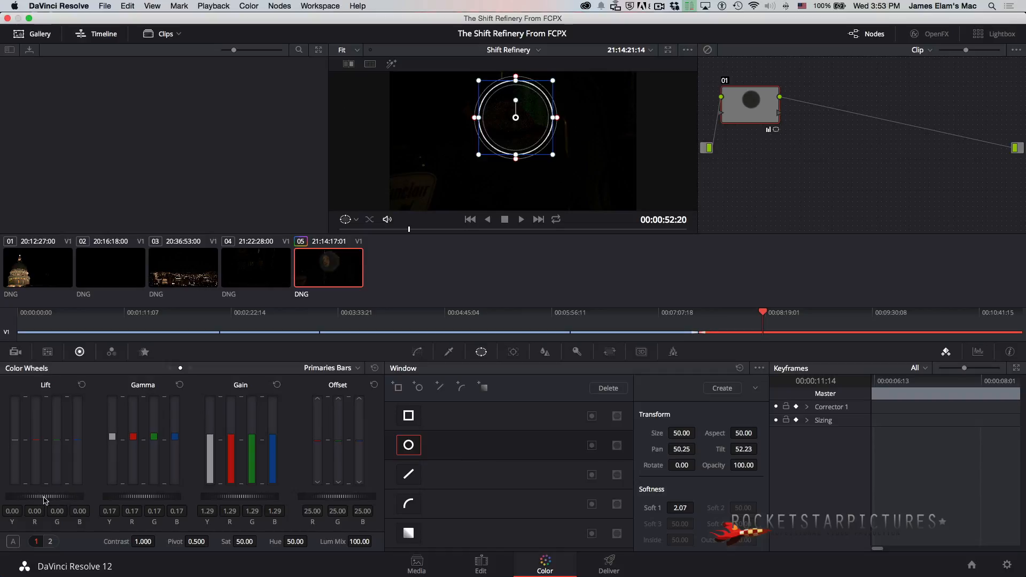
mouse_move(516, 157)
left_mouse_down()
mouse_move(512, 137)
mouse_move(514, 147)
left_mouse_up()
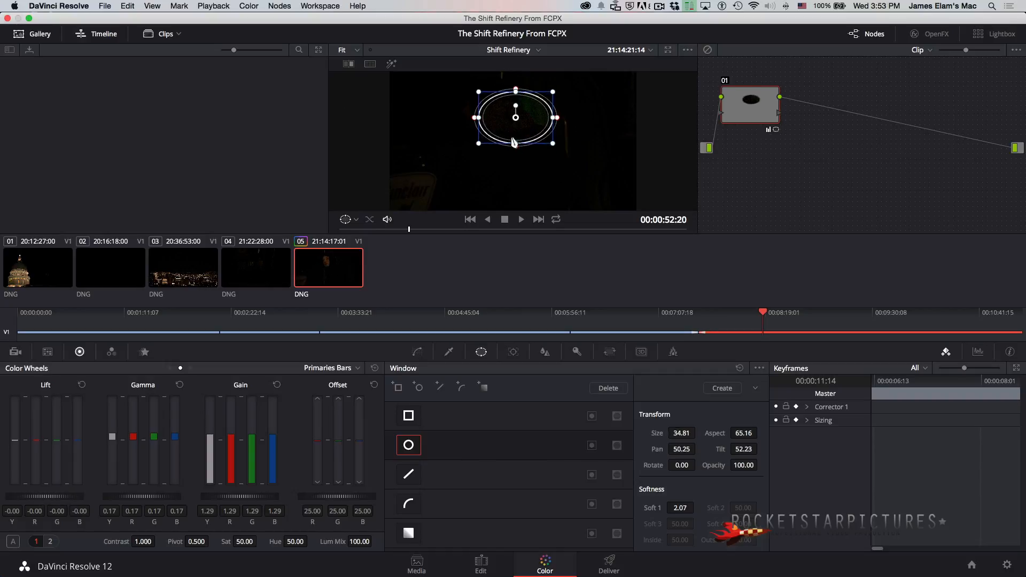
mouse_move(554, 118)
left_mouse_down()
mouse_move(536, 118)
mouse_move(540, 106)
left_mouse_up()
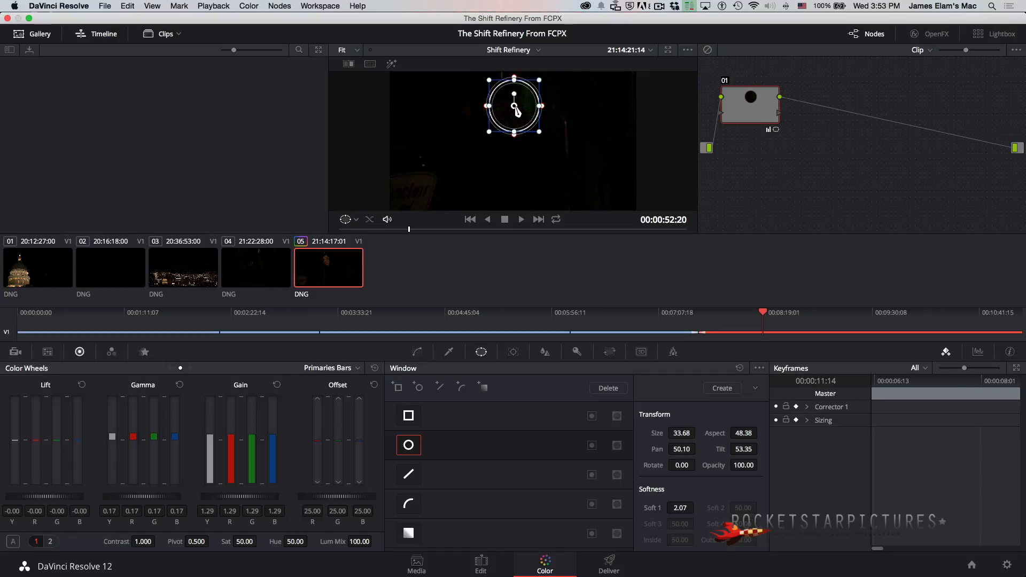
Step: Fit a narrow oval window over the face in clip 05 and scrub to verify it
left_click(805, 326)
left_click_drag(817, 326, 923, 334)
mouse_move(515, 110)
left_mouse_down()
mouse_move(450, 115)
mouse_move(498, 121)
left_mouse_up()
mouse_move(455, 160)
left_mouse_down()
mouse_move(456, 172)
mouse_move(455, 160)
left_mouse_up()
left_click_drag(417, 122, 458, 142)
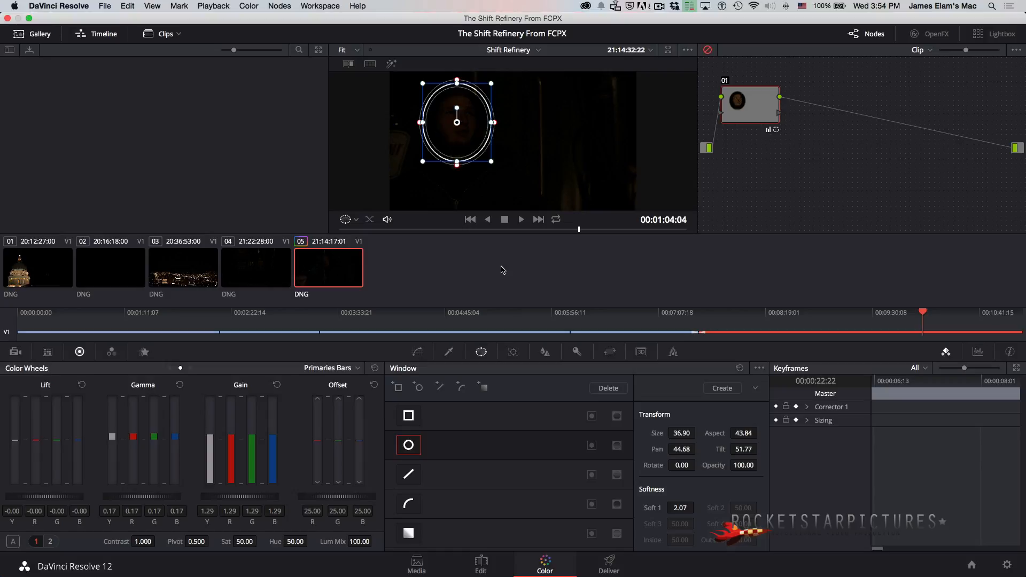
left_click_drag(864, 322, 960, 324)
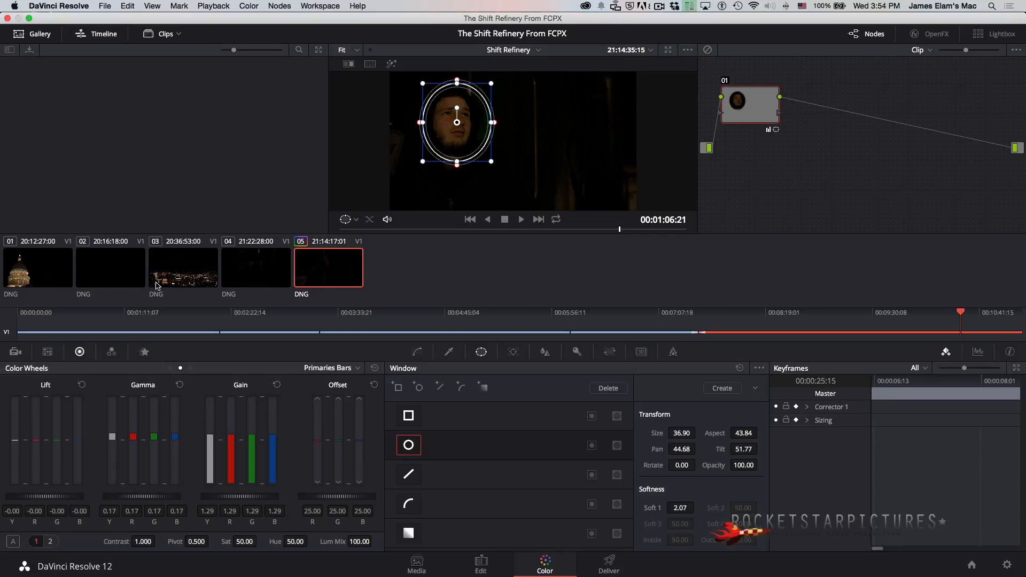
Step: Raise the Capitol dome clip 01's hue to 94 to tint it blue
left_click(29, 269)
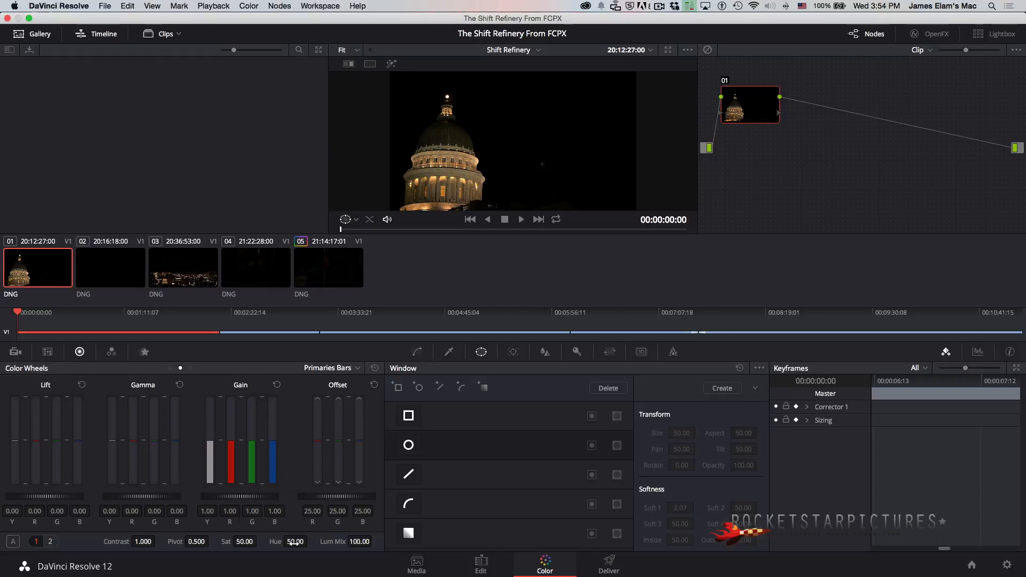
left_click_drag(295, 542, 497, 533)
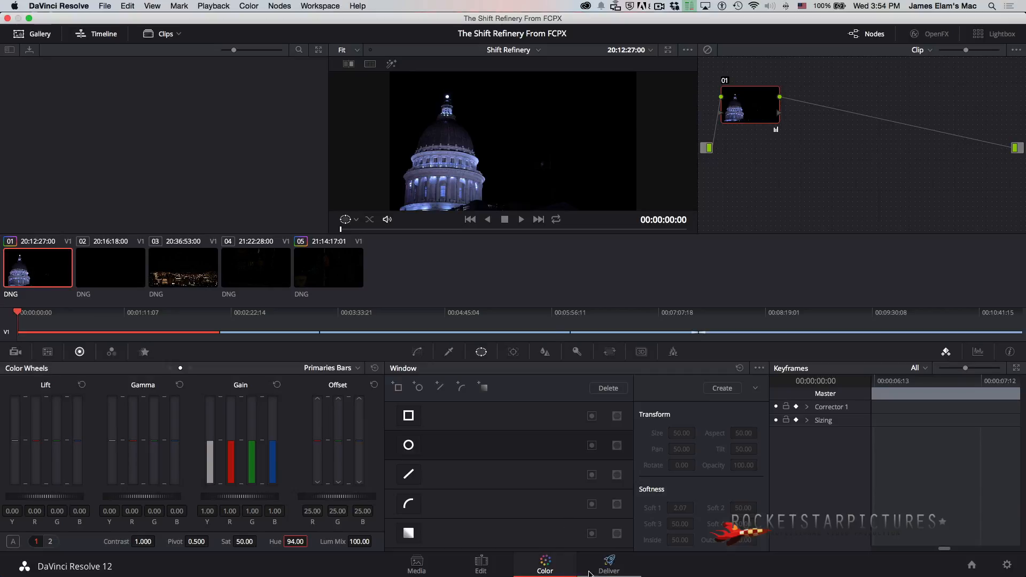
left_click(607, 564)
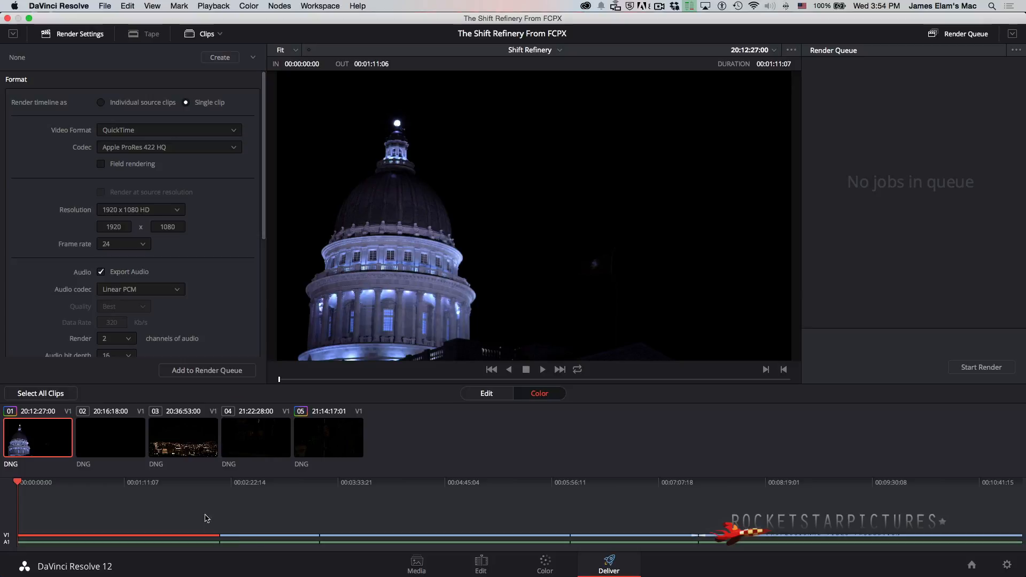
Step: Mark the render out point and render individual source clips as Apple ProRes 422 HQ
right_click(269, 540)
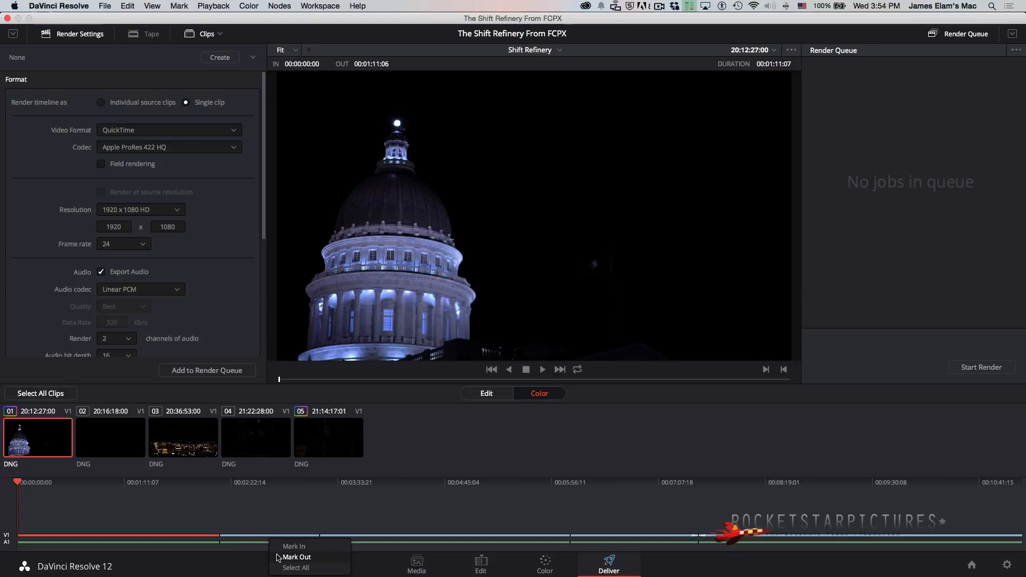
left_click(170, 494)
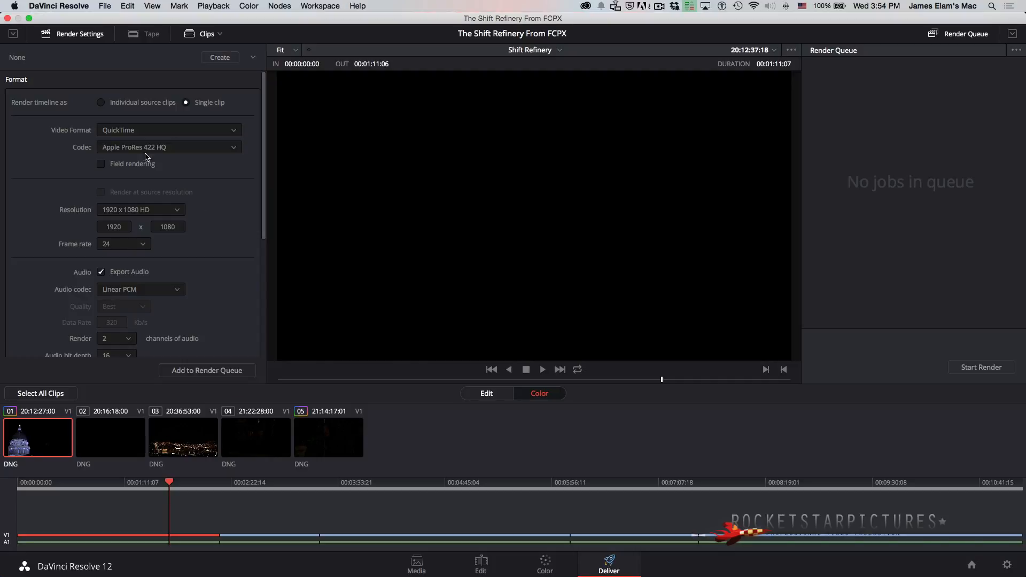
left_click(101, 104)
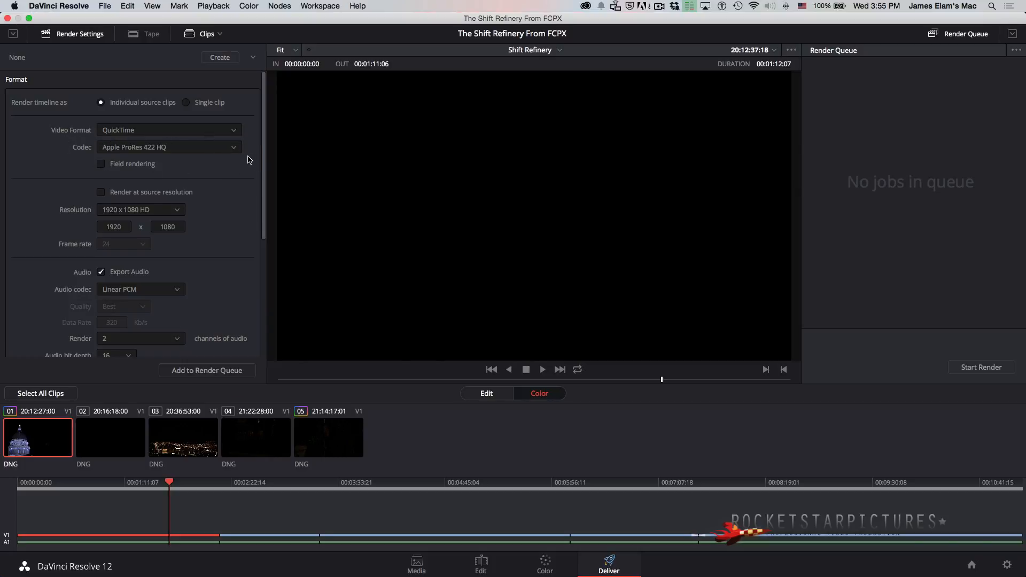
left_click(191, 150)
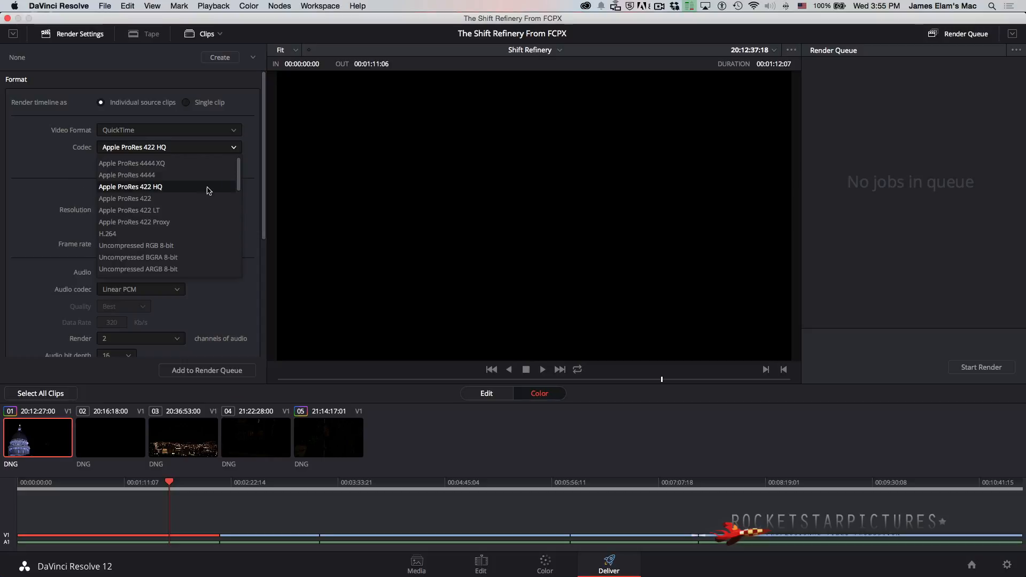
left_click(159, 188)
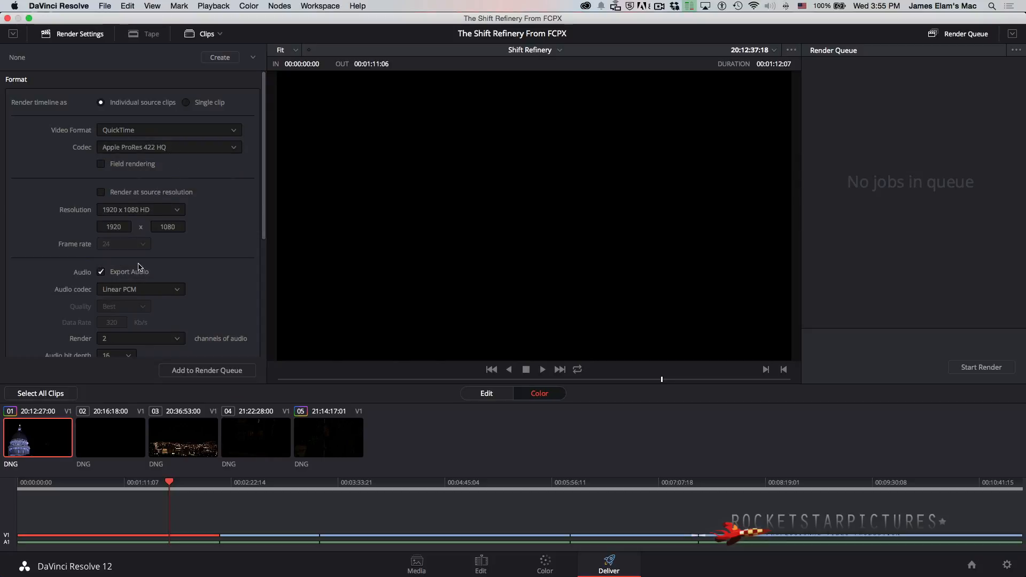
Step: Name output files using the source filename and browse for the destination folder
scroll(266, 214, "down", 5)
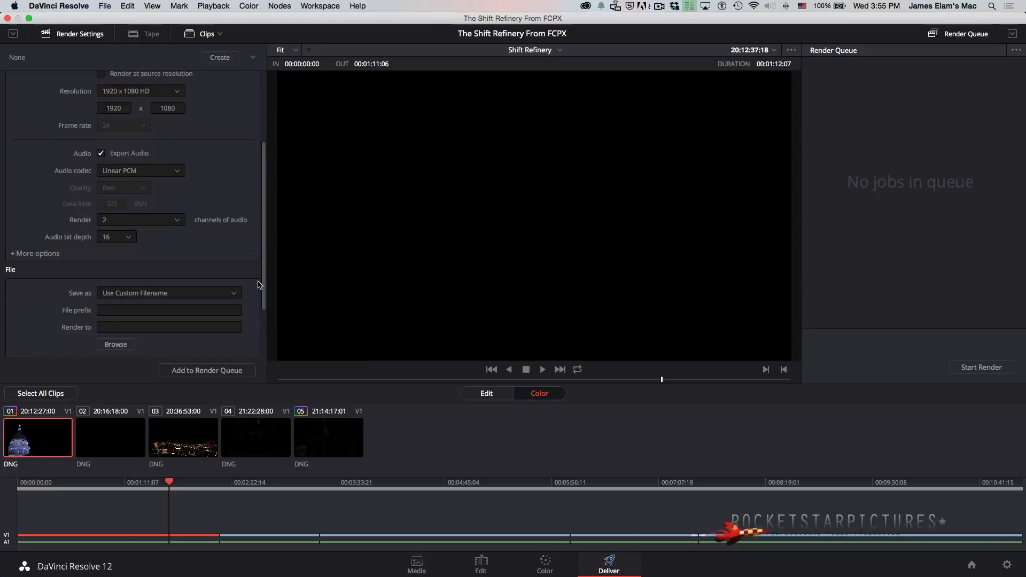
left_click(139, 216)
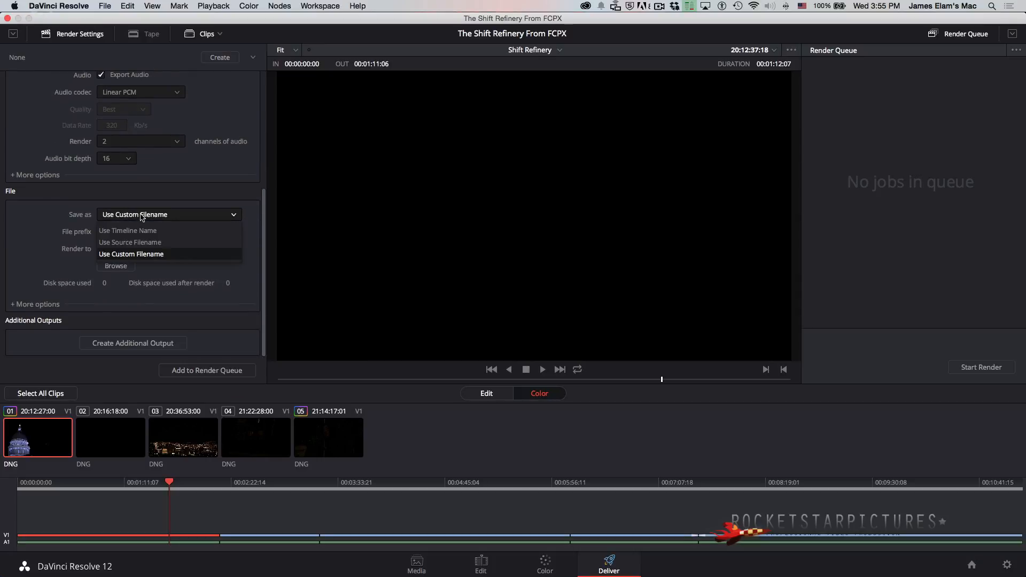
left_click(135, 241)
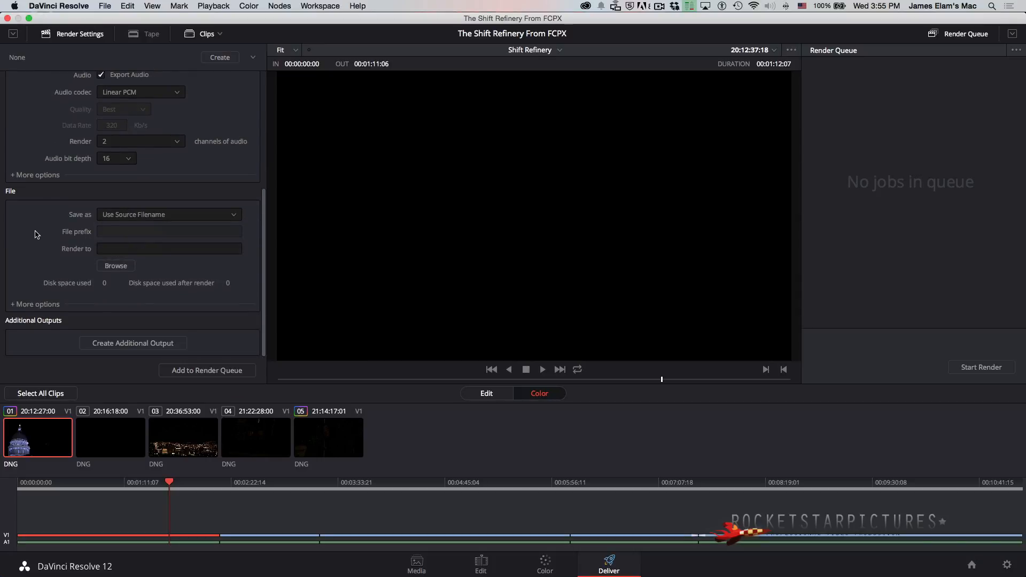
left_click(117, 266)
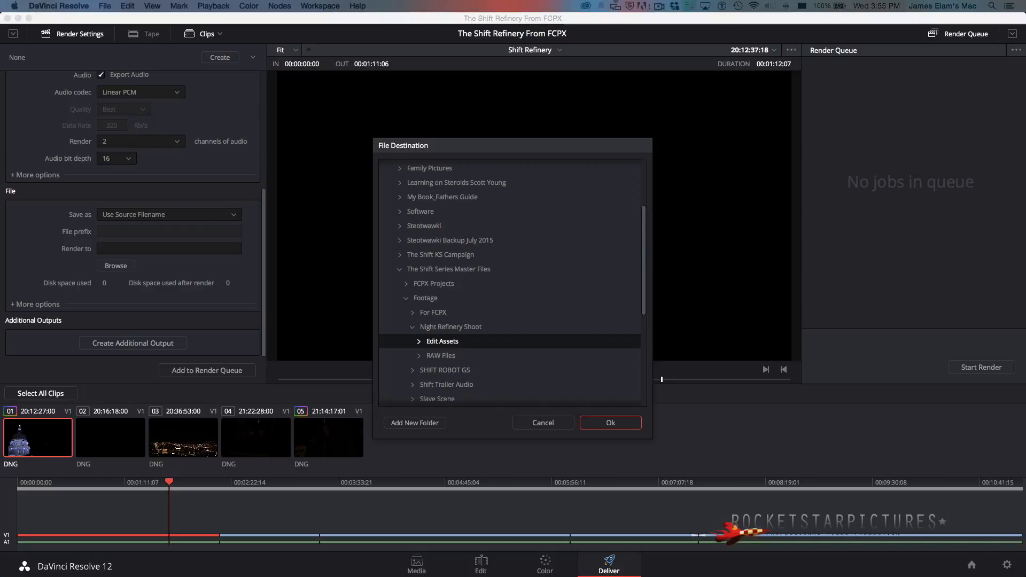
key("super+Tab")
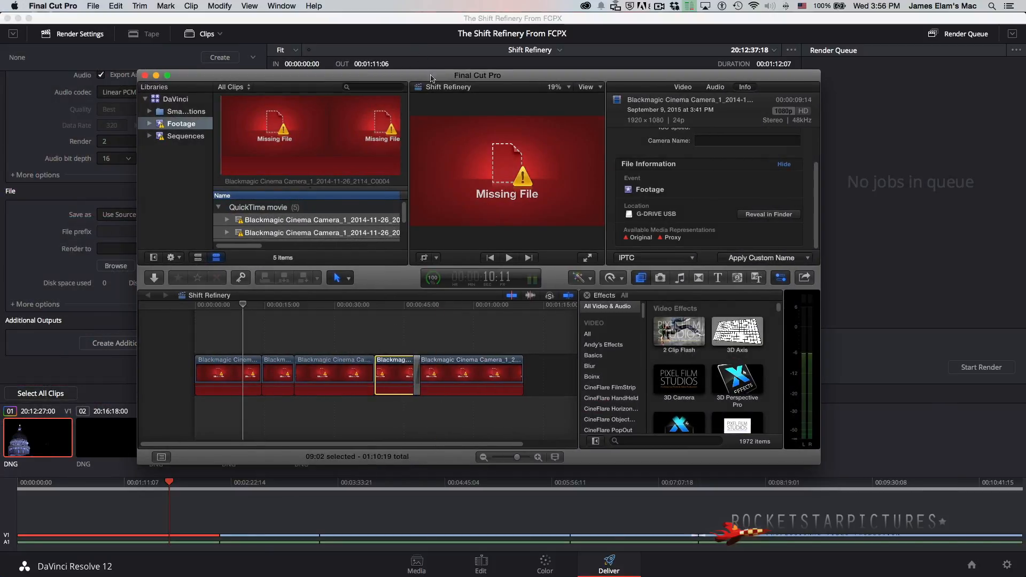
left_click_drag(431, 78, 442, 79)
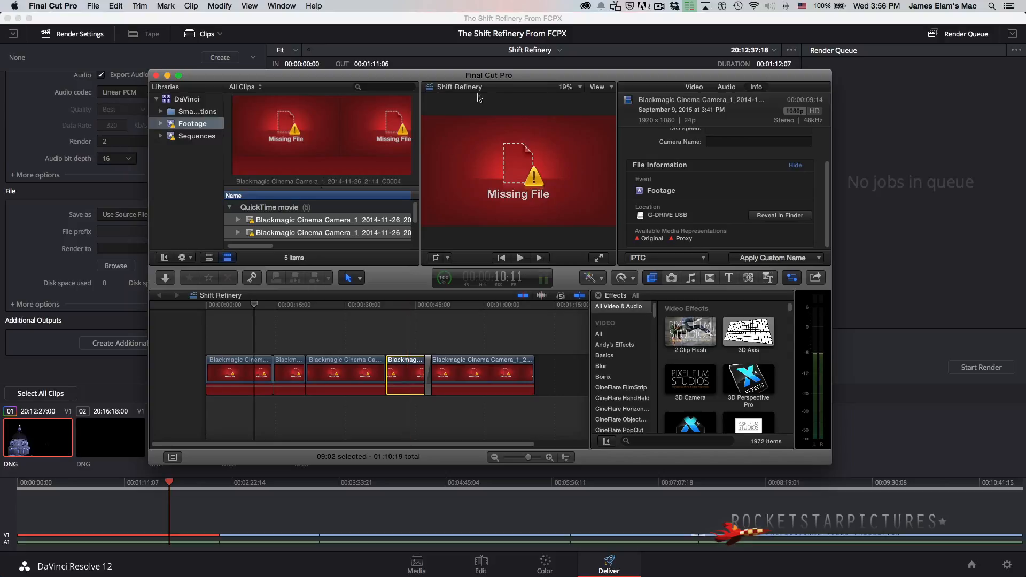
left_click_drag(527, 79, 383, 81)
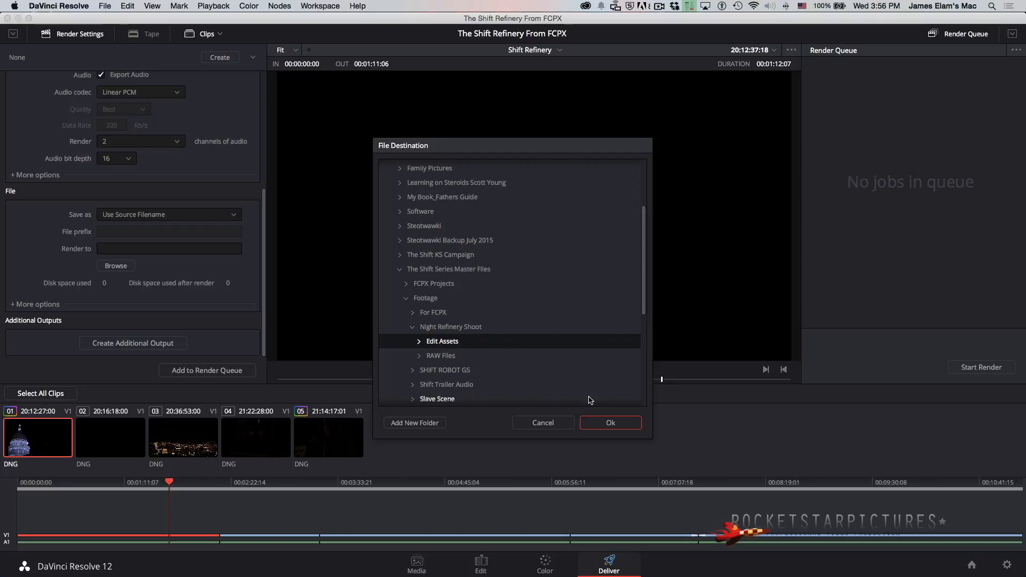
Step: Set Edit Assets as the destination, add the job to the render queue, and render it
left_click(605, 426)
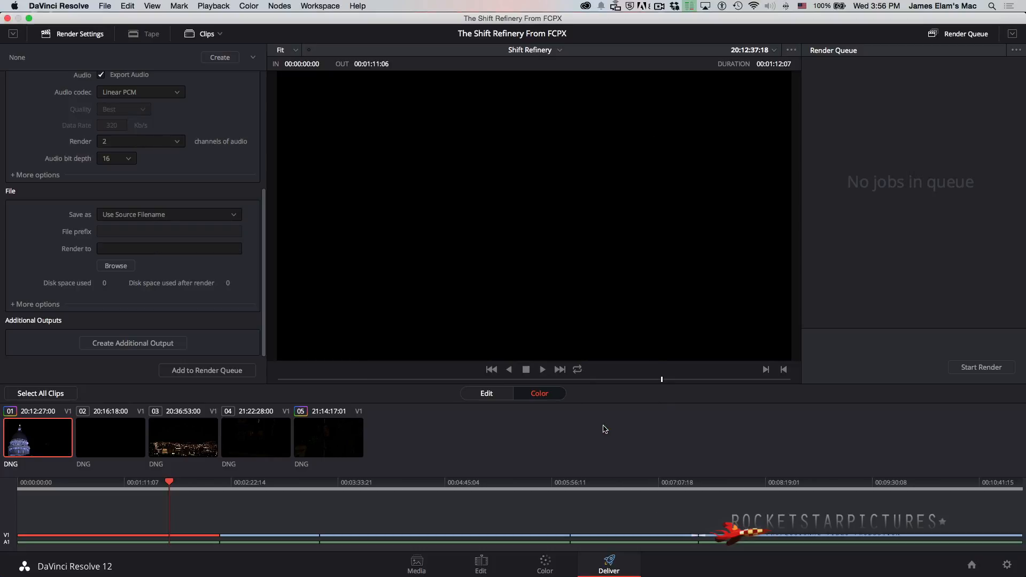
left_click(192, 369)
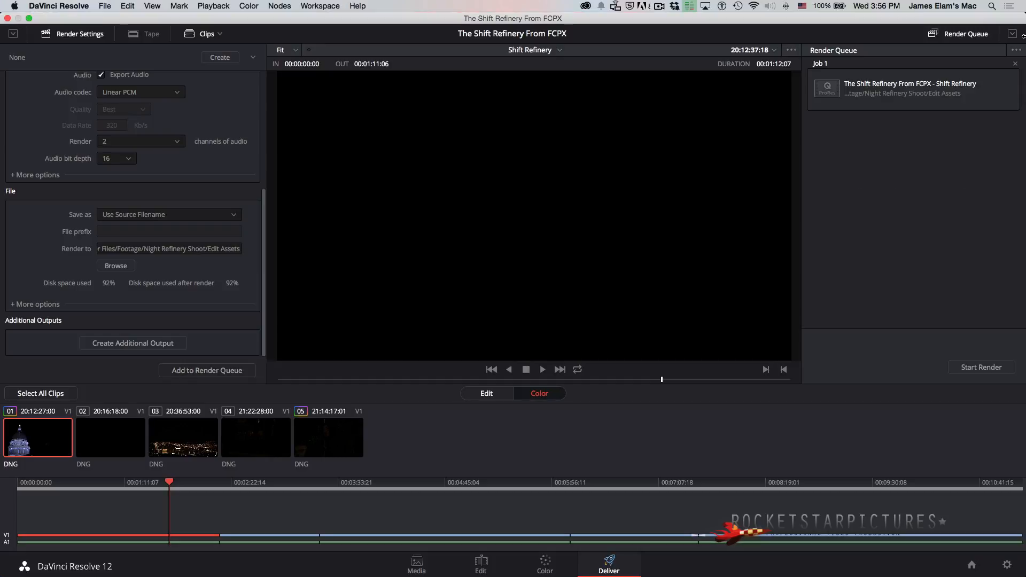
left_click(979, 370)
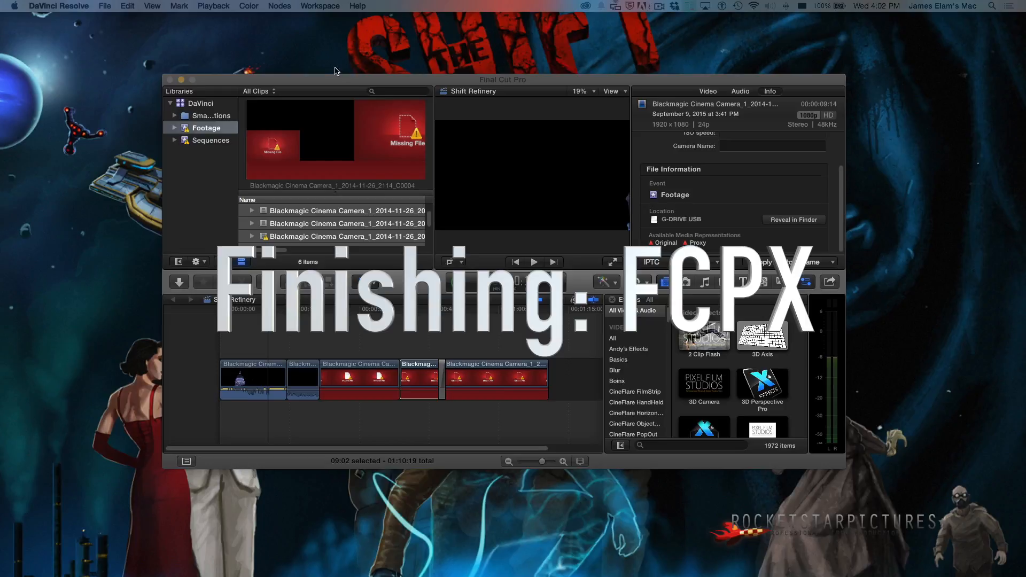
Step: Bring Final Cut Pro forward and select the three missing clips, including C0001, in the browser
left_click(367, 104)
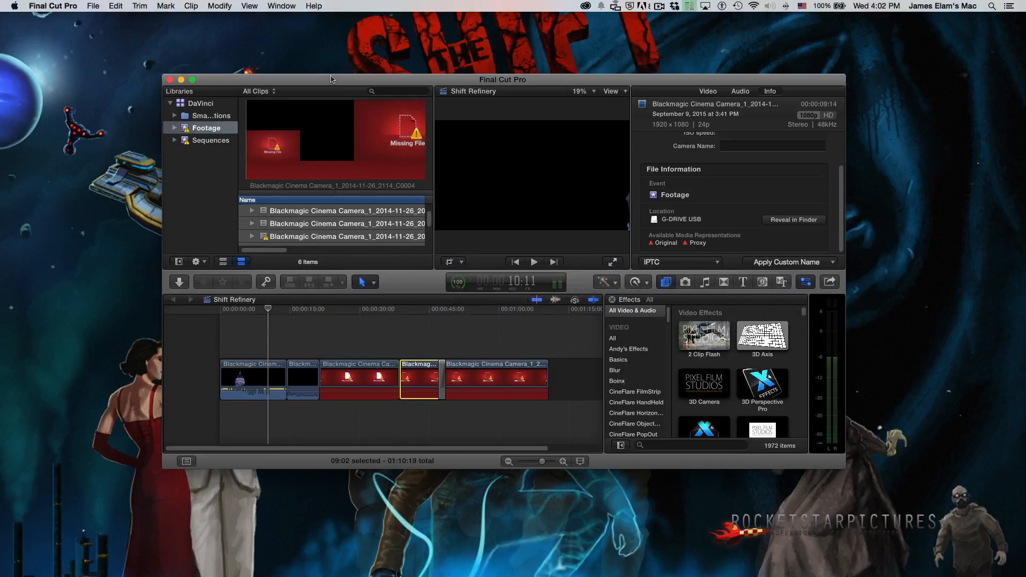
left_click_drag(333, 83, 312, 68)
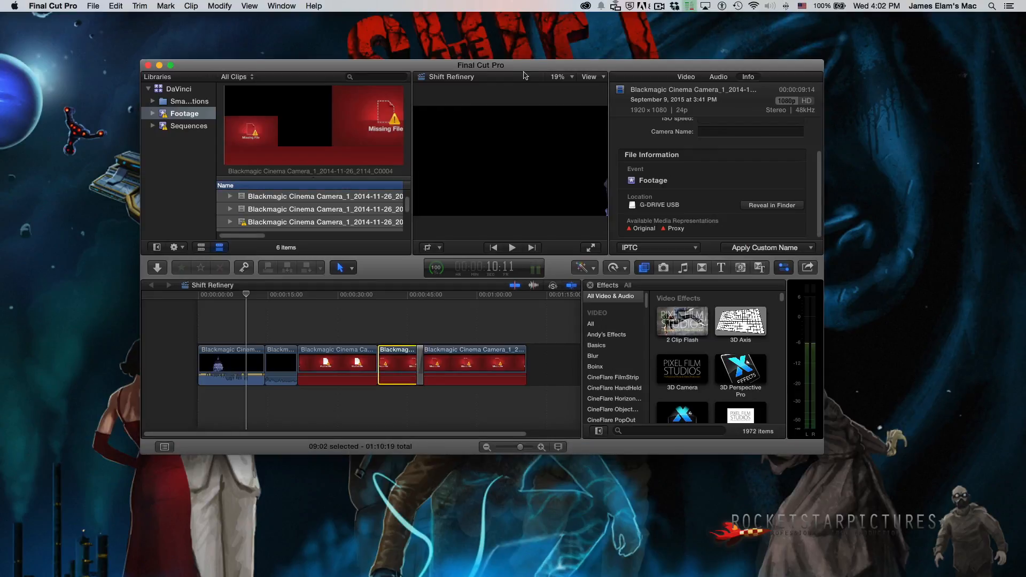
left_click_drag(525, 66, 526, 55)
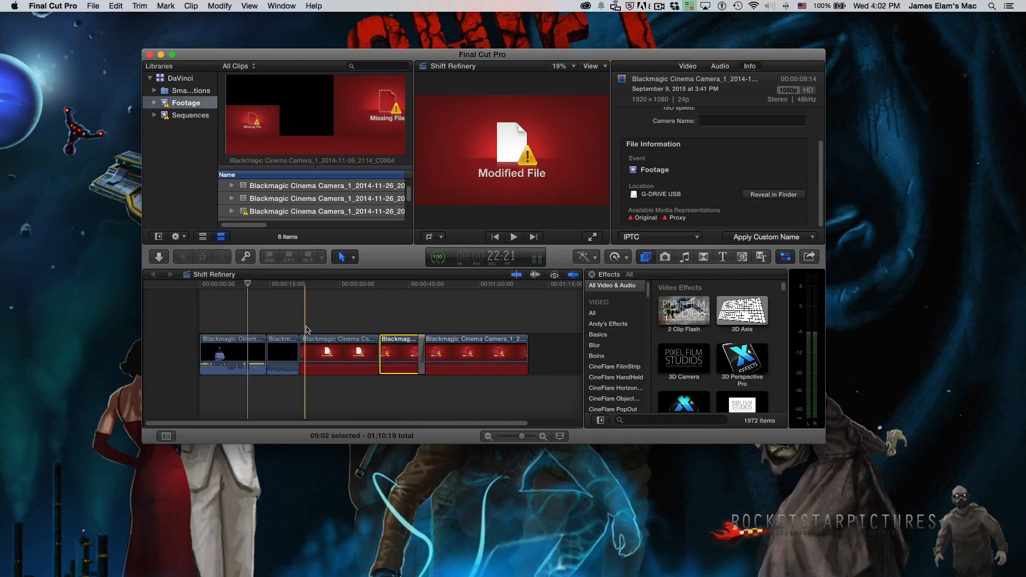
left_click_drag(480, 312, 332, 335)
left_click(338, 320)
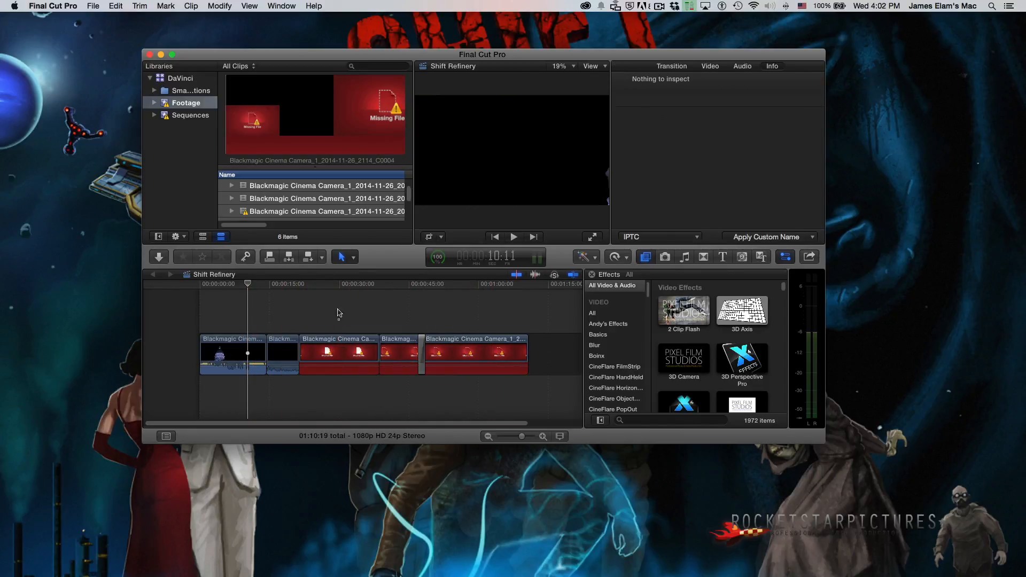
left_click_drag(409, 196, 337, 193)
left_click(325, 202)
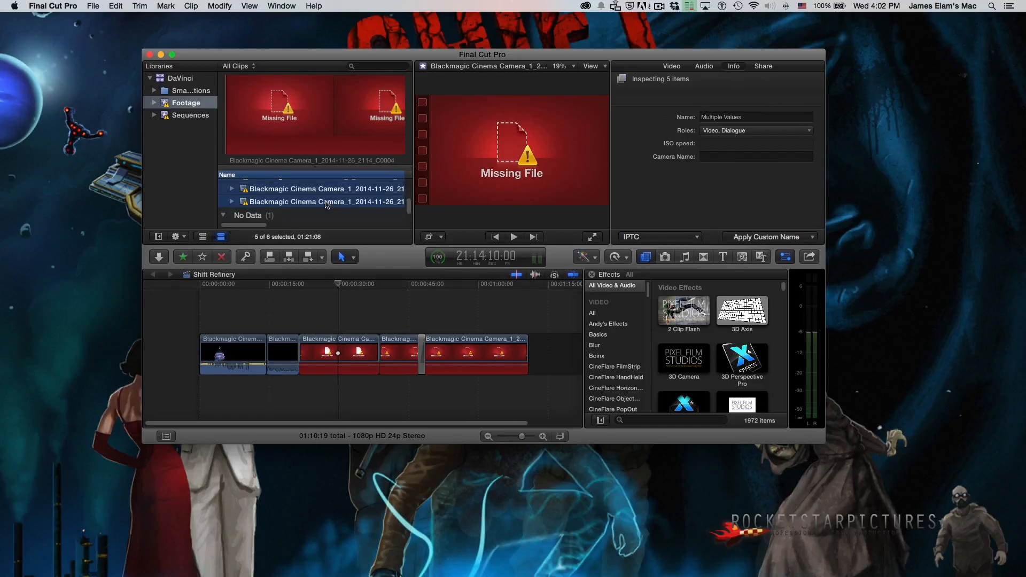
scroll(325, 203, "up", 2)
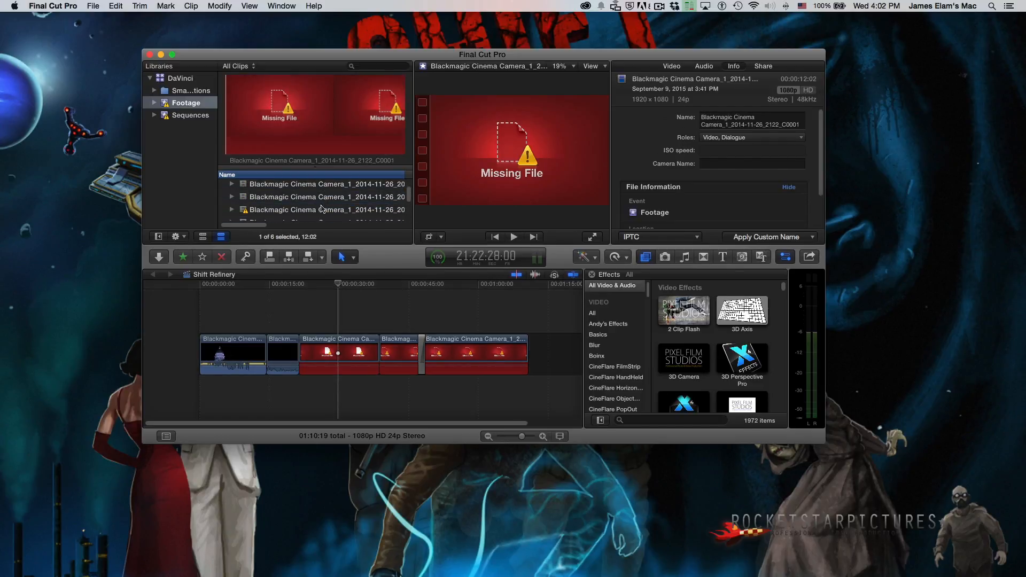
left_click(313, 211, "shift")
right_click(312, 211)
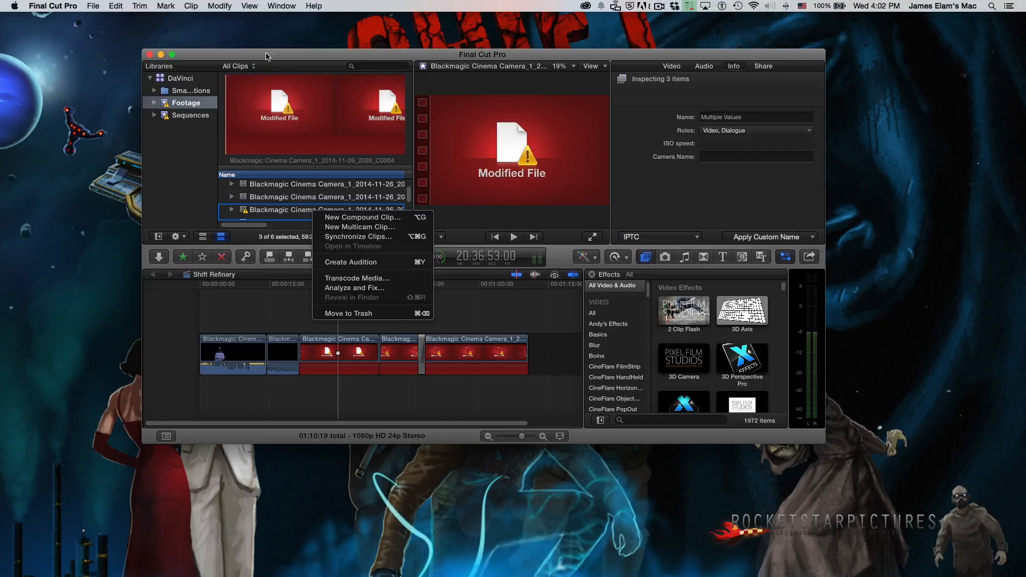
left_click(264, 53)
Step: Relink the three selected clips to the newly rendered media in the chosen folder
left_click(92, 5)
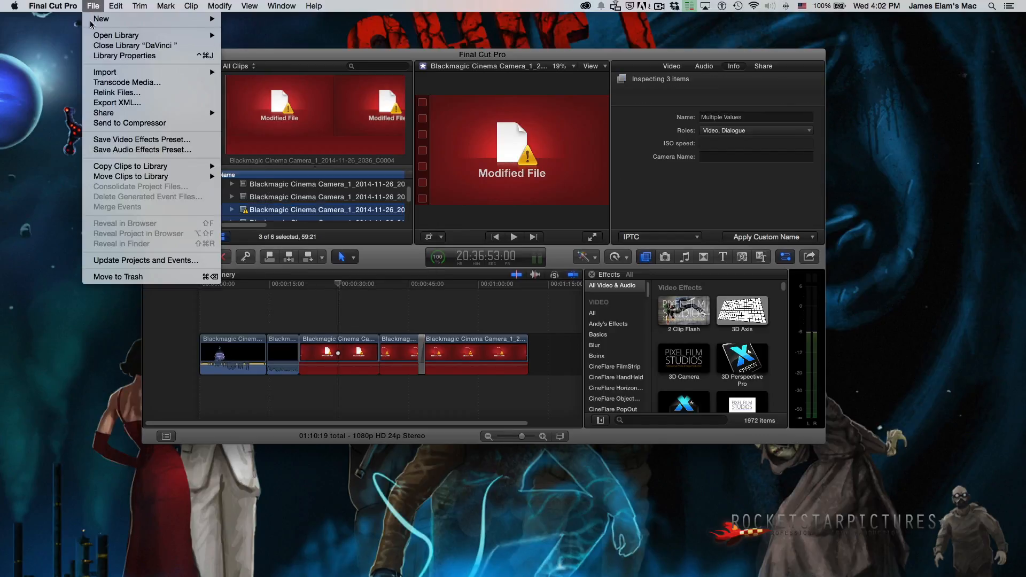
left_click(101, 93)
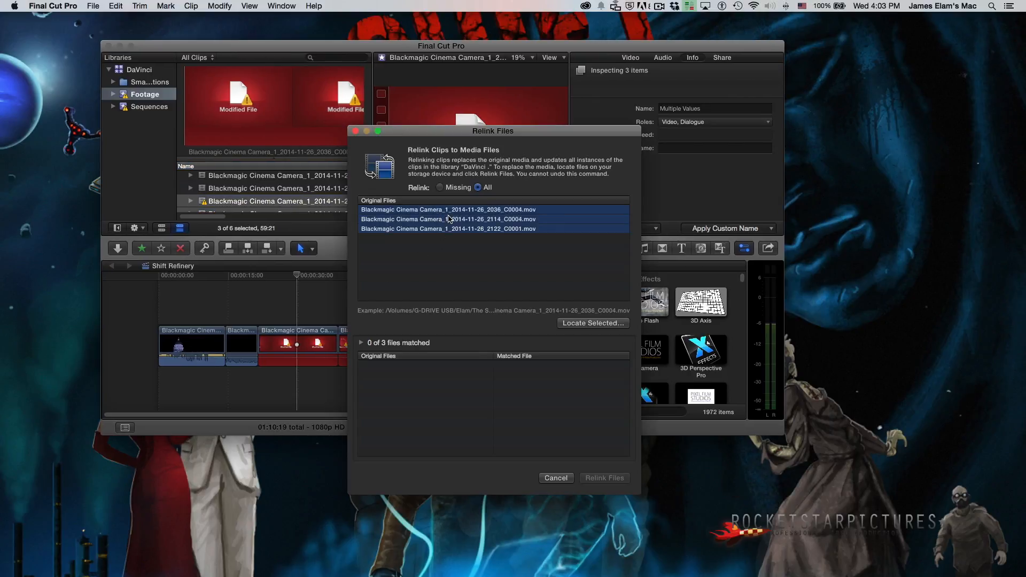
left_click(592, 324)
key("Return")
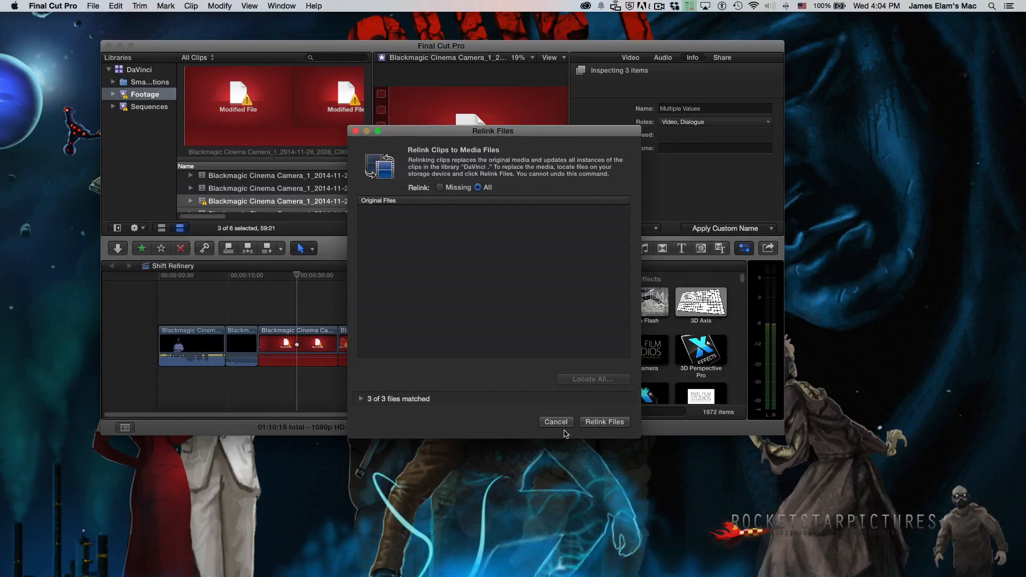
left_click(604, 422)
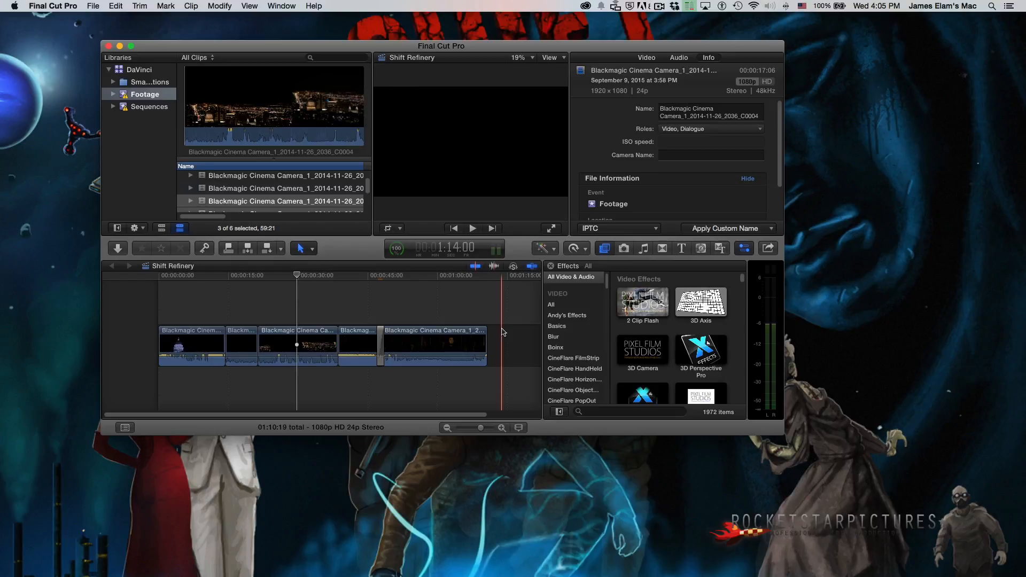
Step: Switch the side browser from effects to the Titles browser
scroll(744, 282, "down", 10)
scroll(744, 282, "up", 10)
key("super+4")
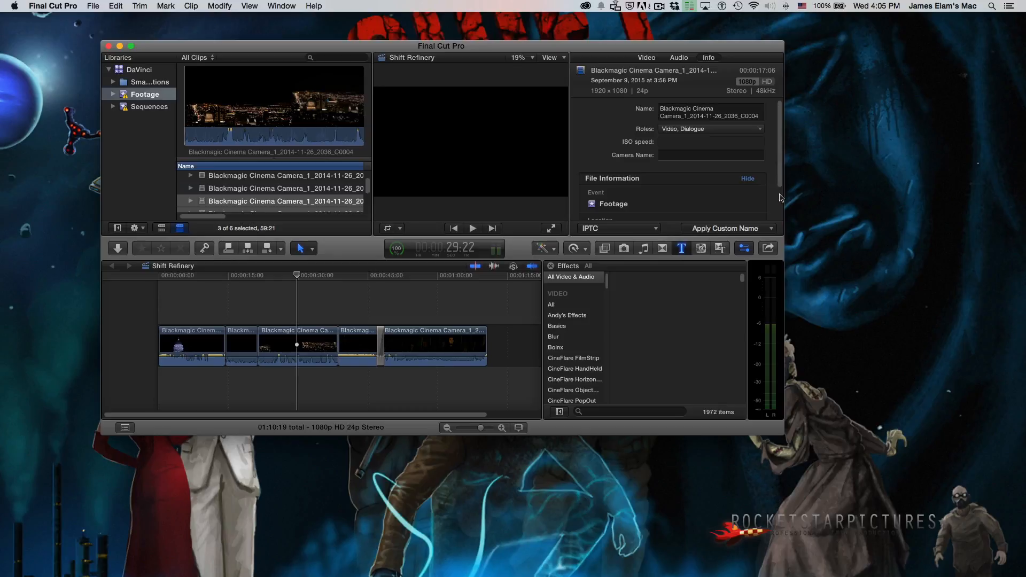
key("alt+super+1")
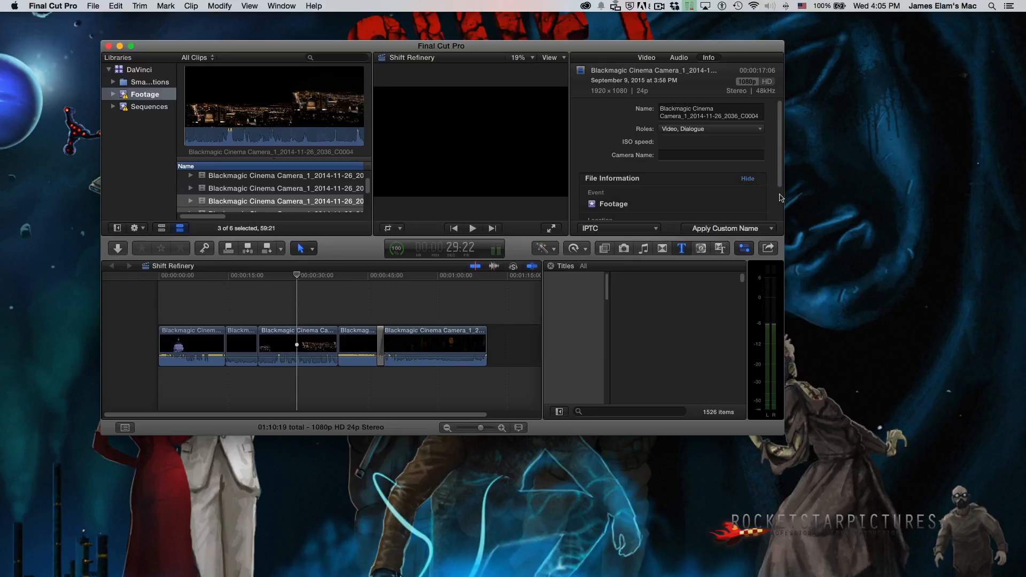
Step: Select the Capitol dome clip to check its blue-tinted footage
scroll(779, 195, "down", 3)
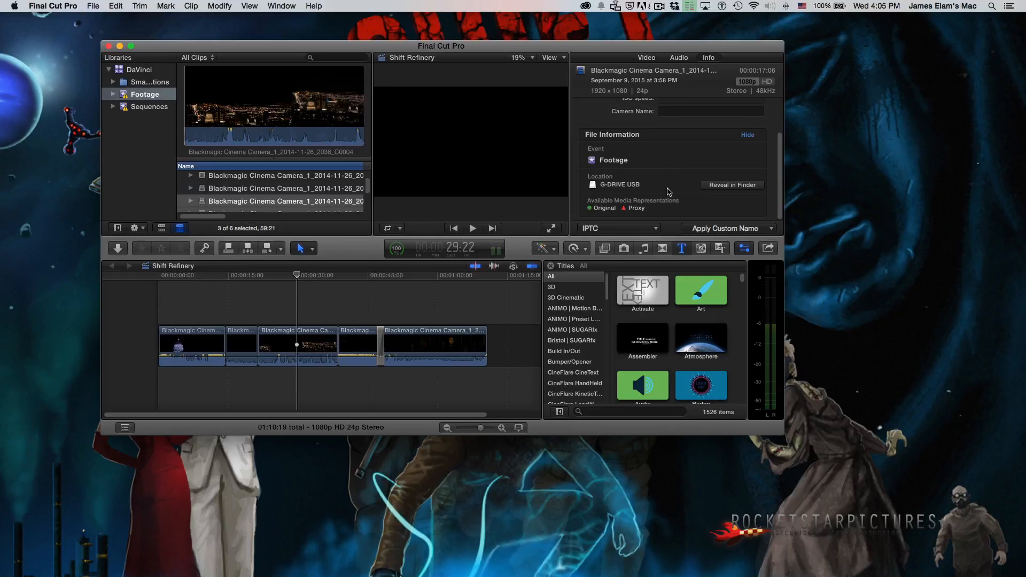
scroll(368, 188, "up", 3)
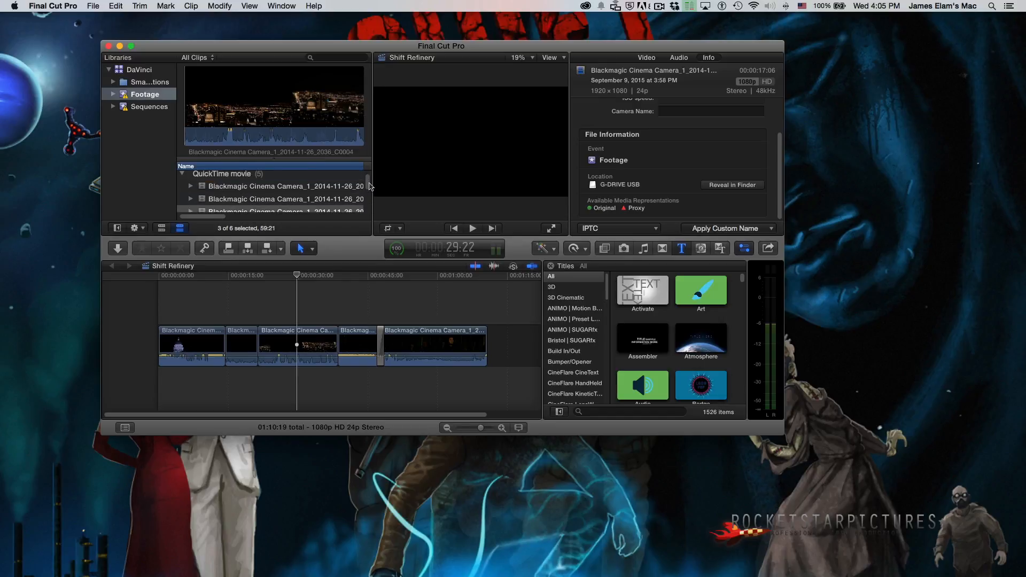
left_click(278, 188)
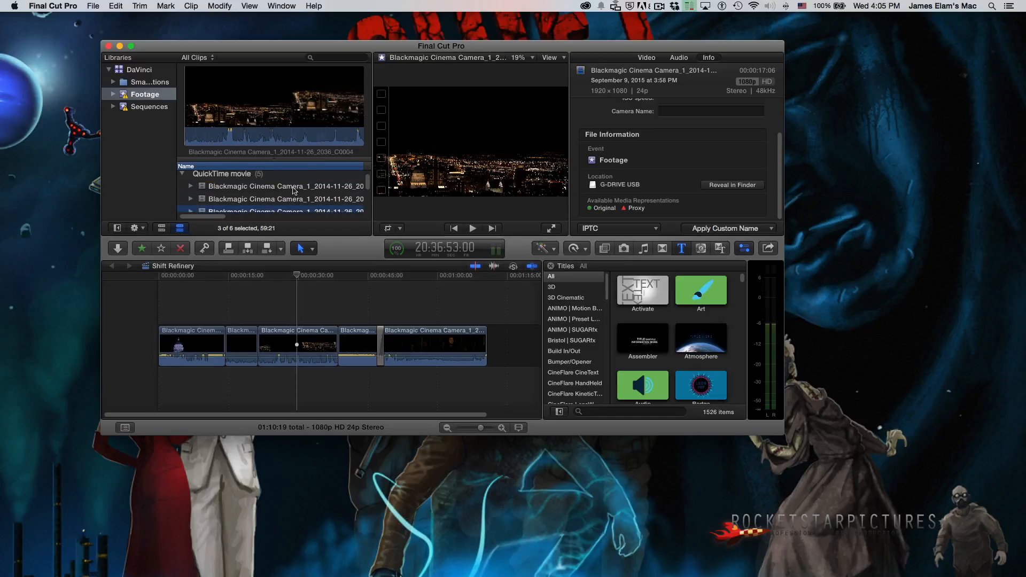
left_click_drag(369, 183, 369, 198)
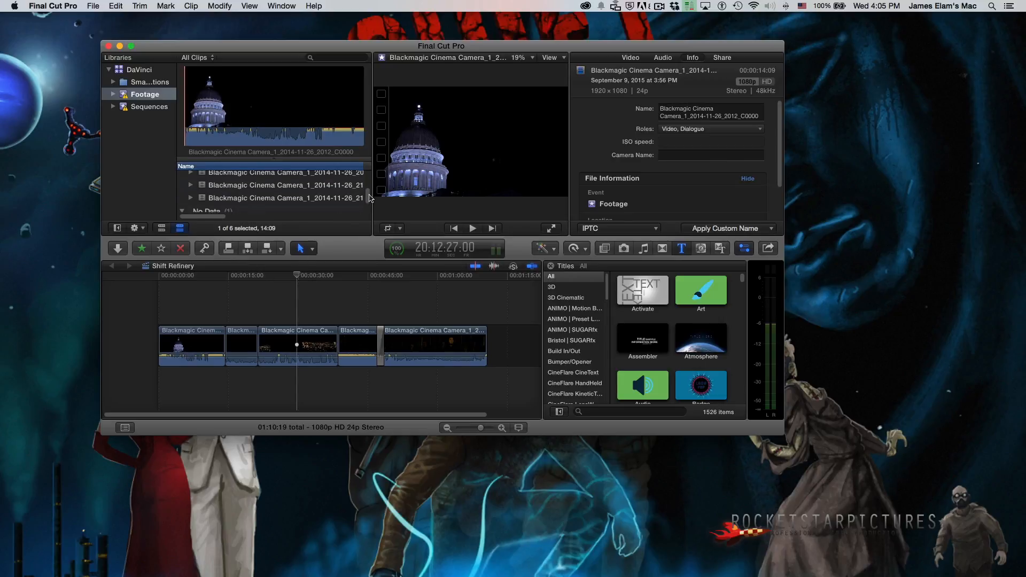
Step: Transcode five of the six footage clips to proxy media via Transcode Media
left_click(340, 202, "shift")
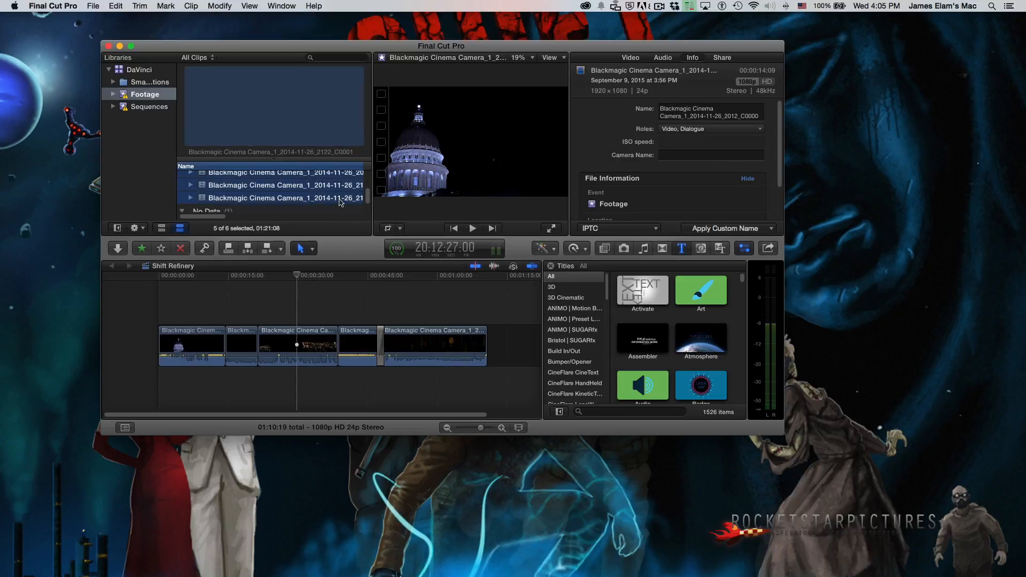
right_click(288, 201)
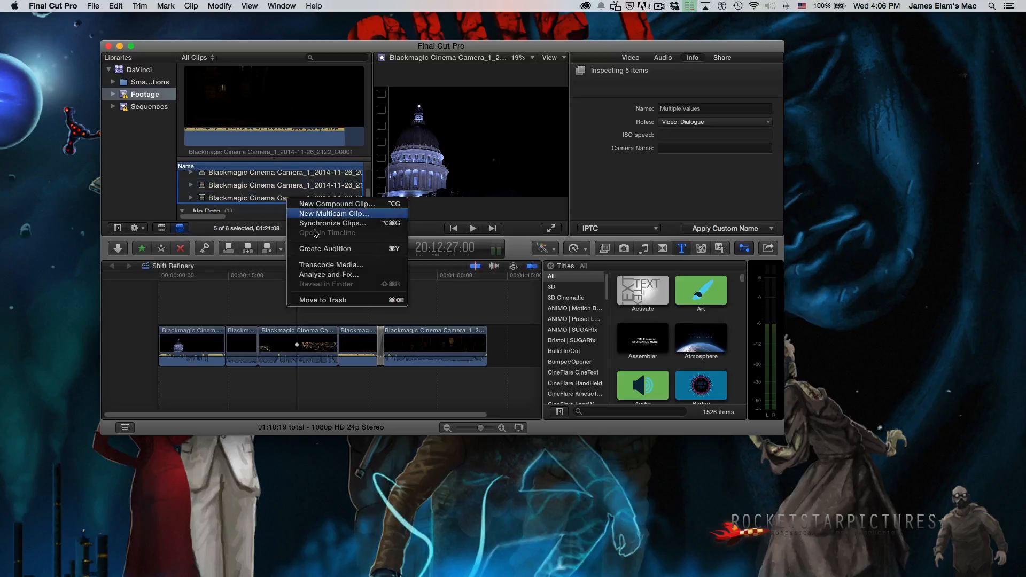
left_click(327, 265)
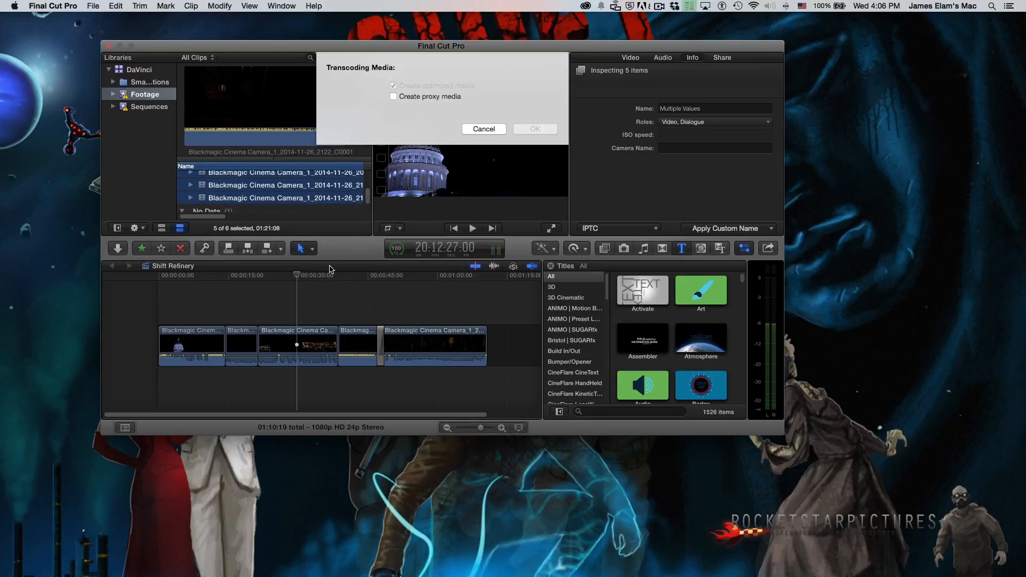
left_click(393, 97)
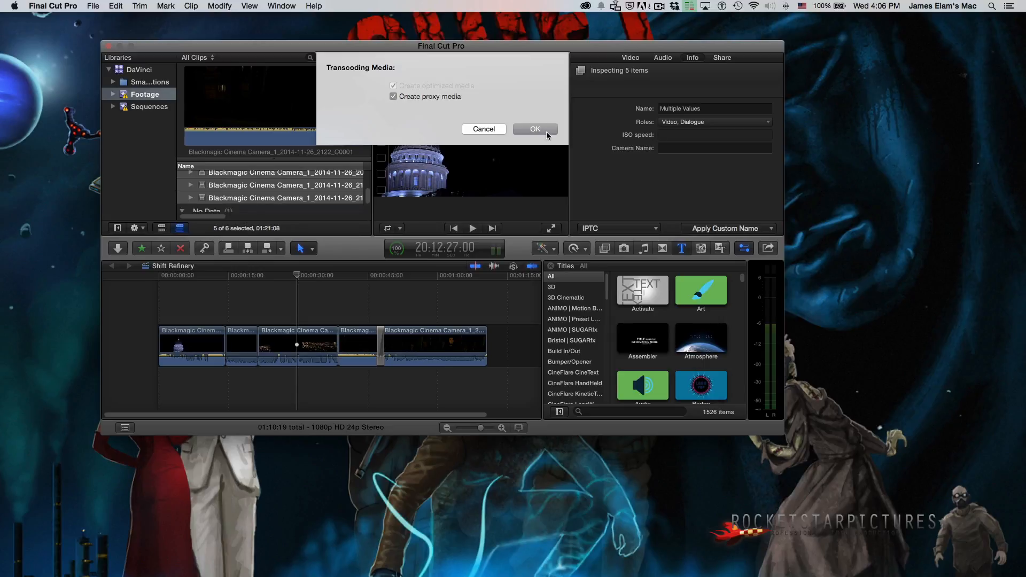
left_click(536, 129)
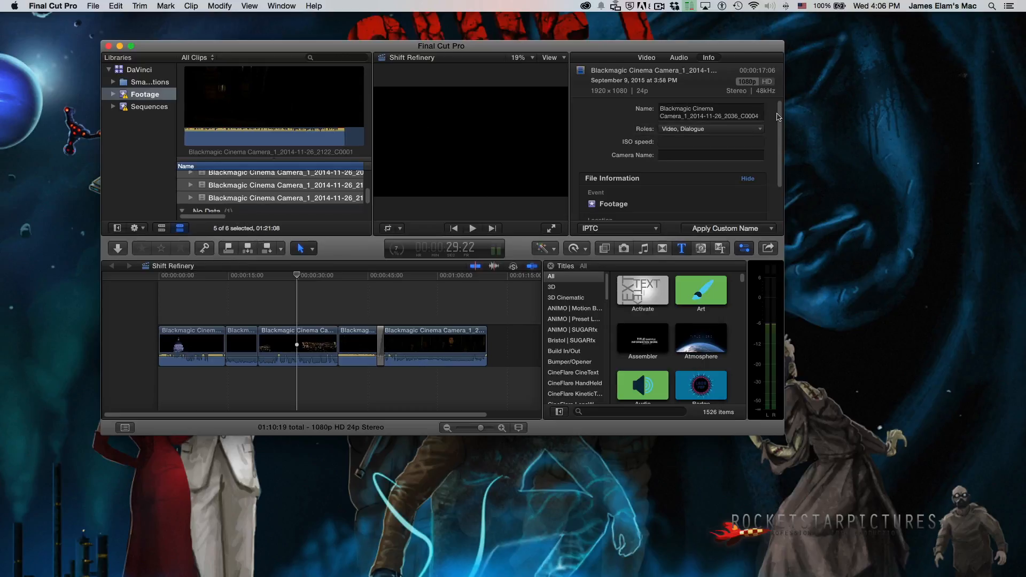
Step: Check the viewer's View display options for the new proxy media, then switch to Finder
scroll(782, 128, "down", 3)
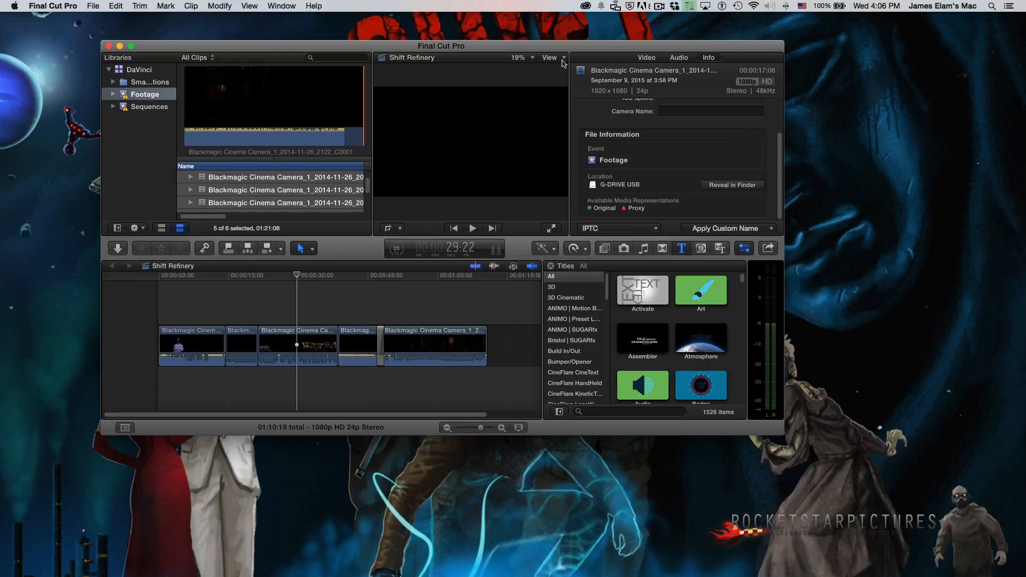
left_click(564, 59)
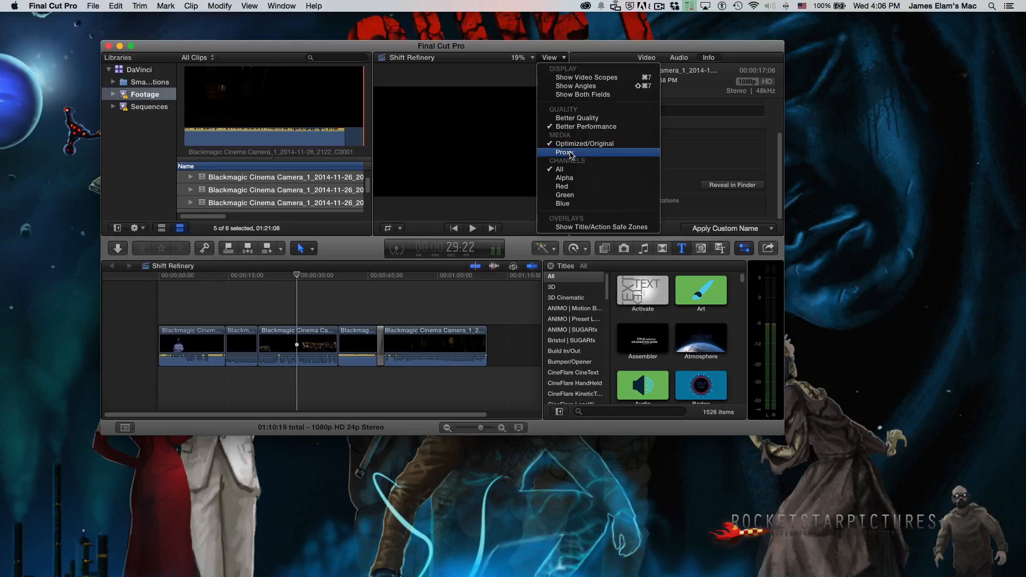
key("Escape")
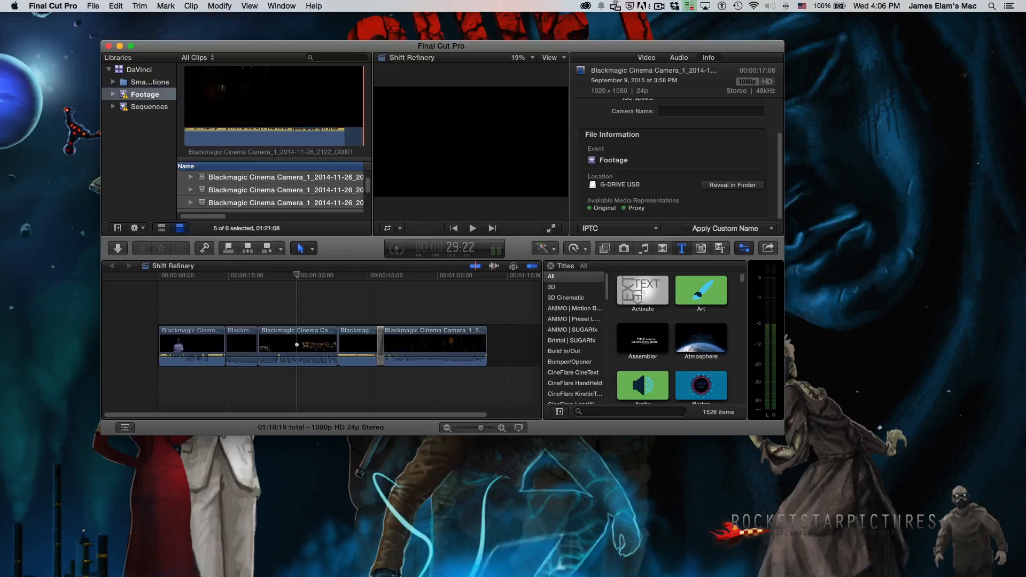
key("super+Tab")
Step: Browse the G-DRIVE USB drive through the personal and Shift Refinery folders to the Movies folder
left_click_drag(147, 171, 161, 149)
scroll(138, 313, "down", 3)
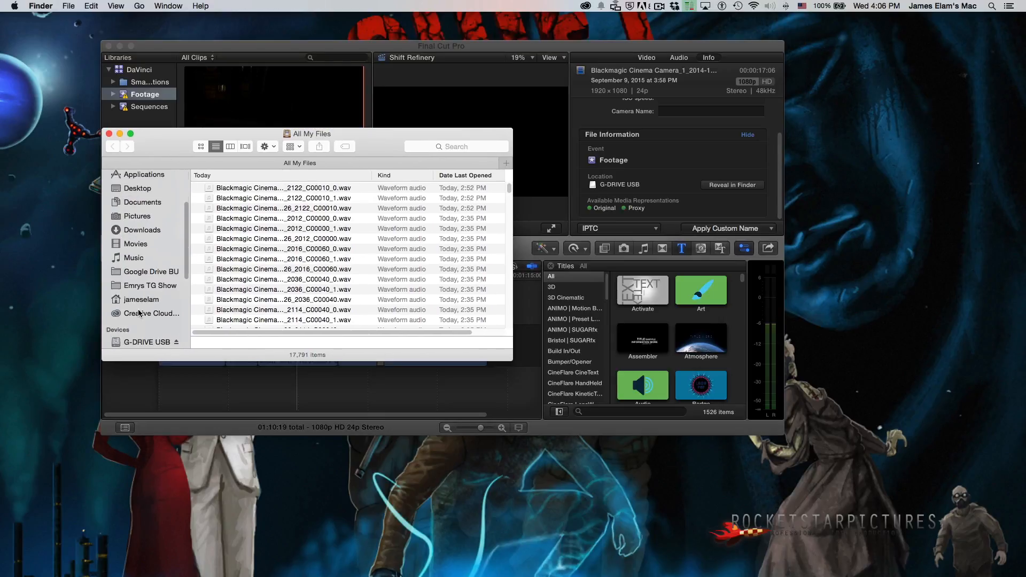
left_click(148, 343)
double_click(230, 197)
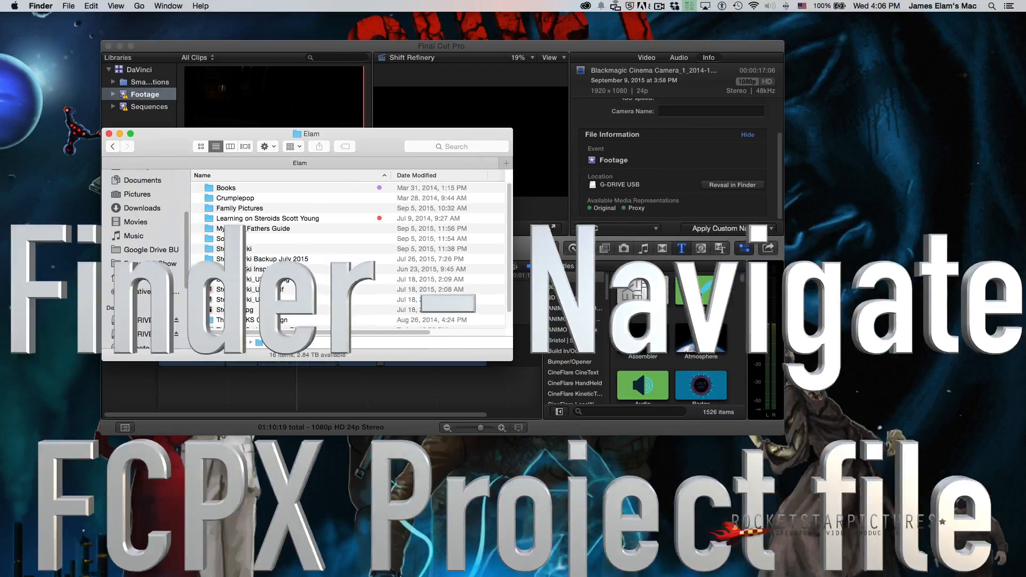
scroll(240, 264, "down", 1)
scroll(220, 247, "up", 1)
double_click(251, 320)
double_click(230, 198)
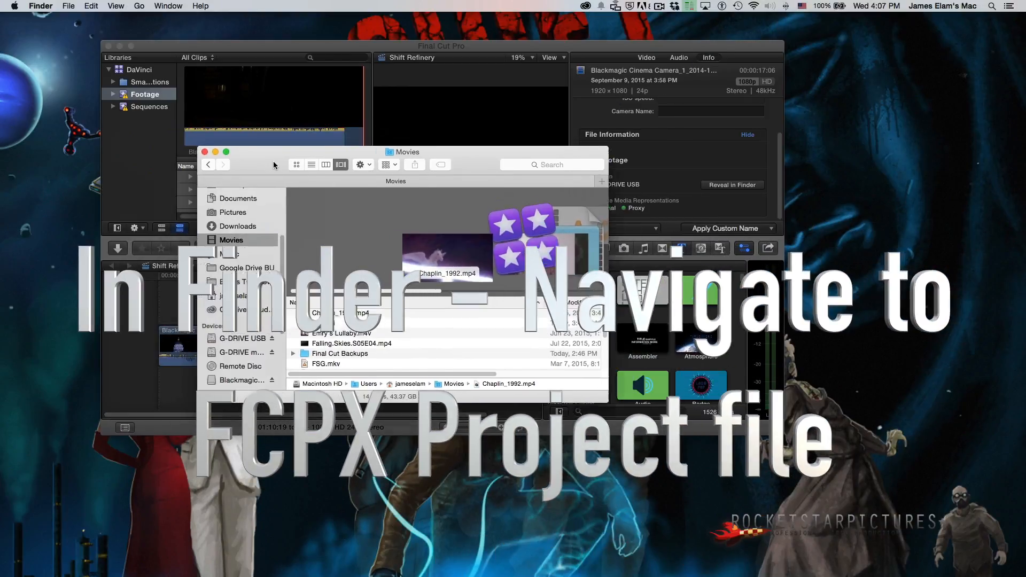
left_click_drag(273, 164, 289, 168)
Step: Show the DaVinci library's package contents and preview the clip files in Footage > Original Media
left_click(338, 327)
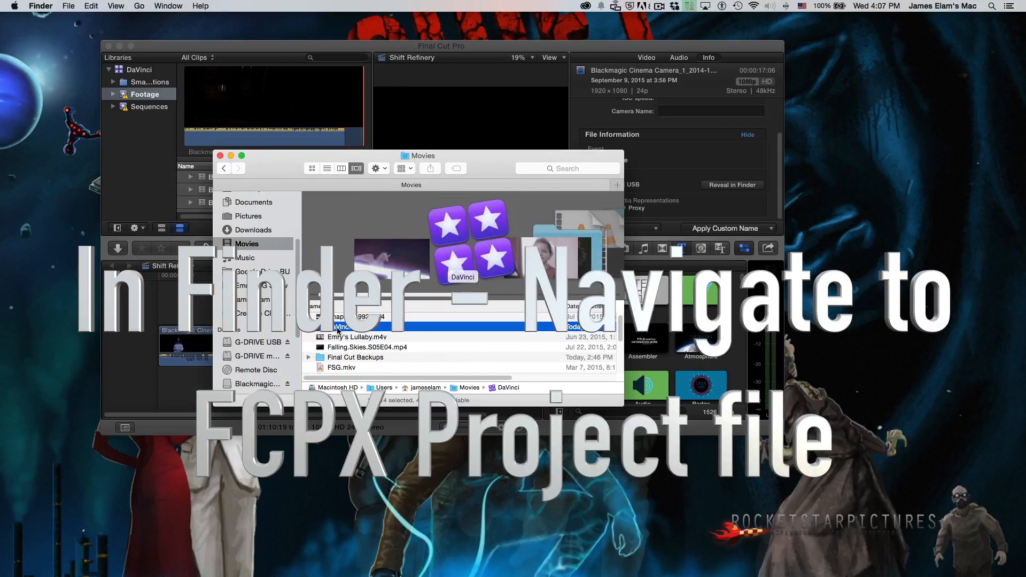
right_click(338, 328)
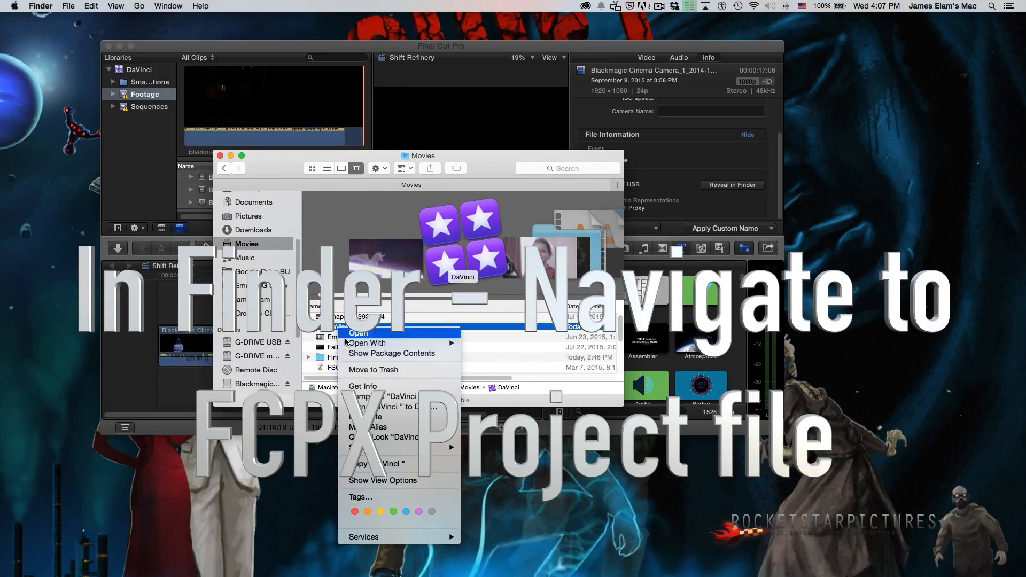
left_click(355, 353)
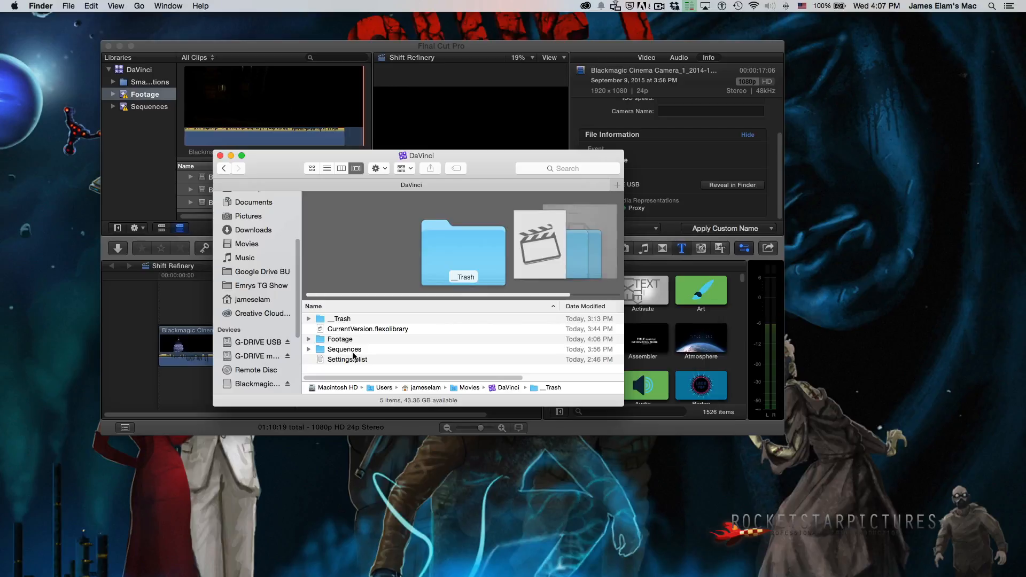
left_click(308, 340)
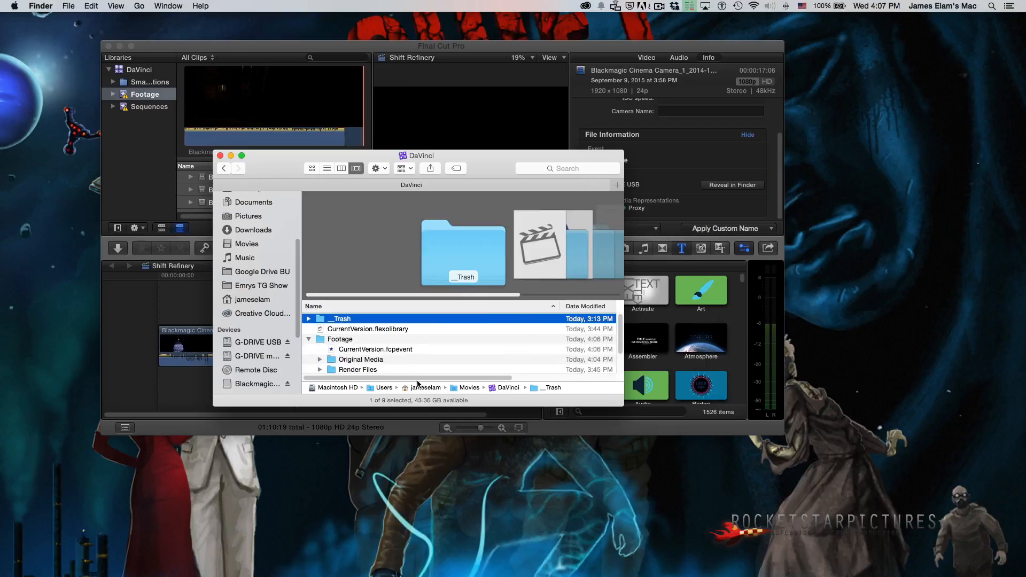
left_click_drag(602, 408, 602, 500)
left_click(320, 360)
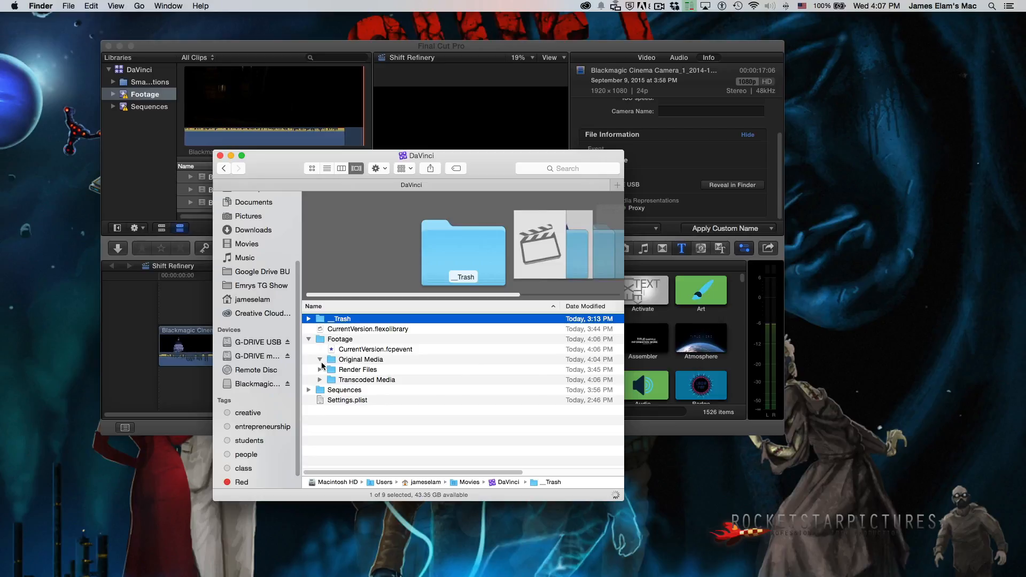
left_click(344, 370)
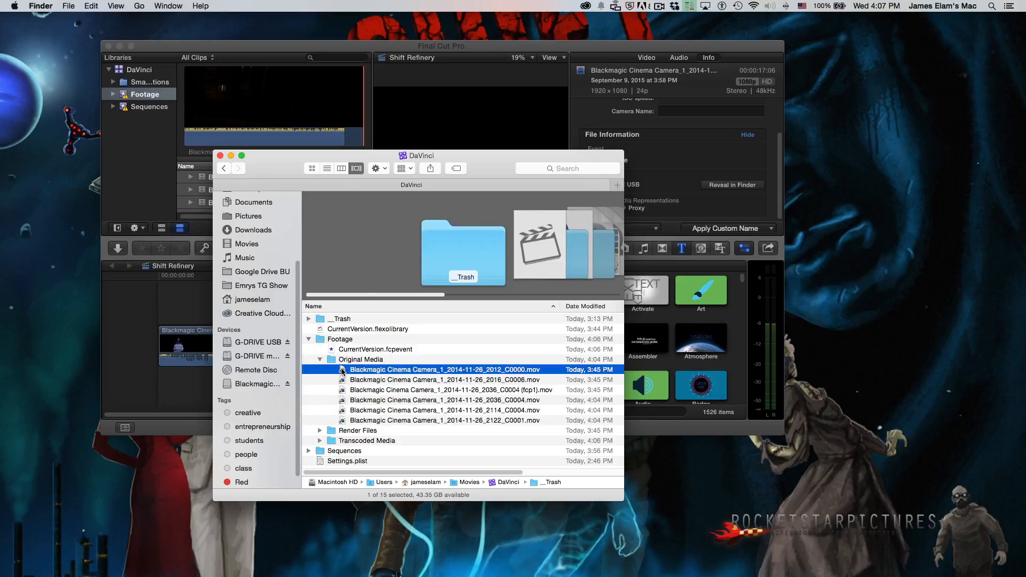
key("Down")
key("Down")
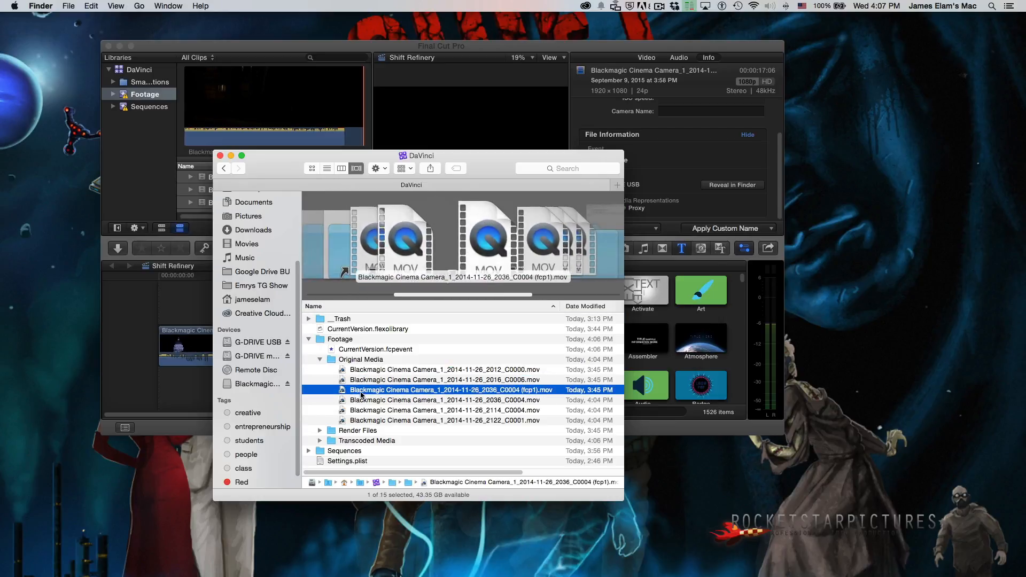
key("Down")
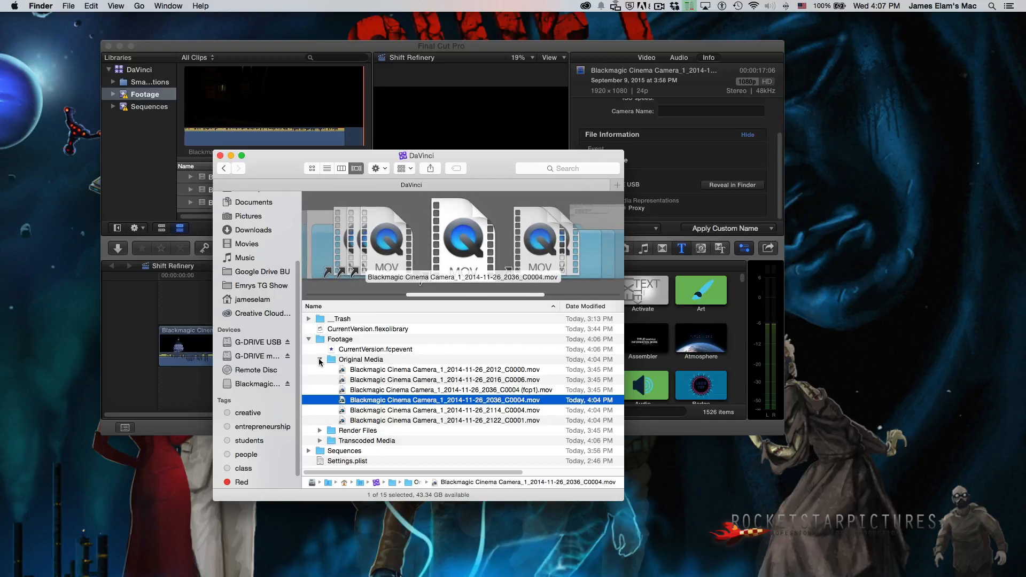
left_click(319, 361)
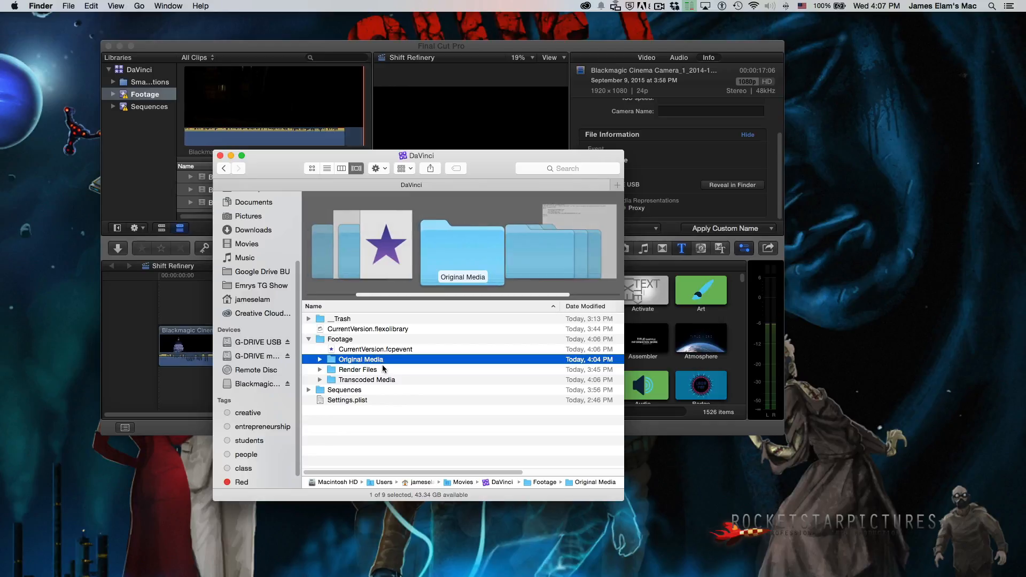
Step: Preview the proxy clips in Transcoded Media > Proxy Media (2122_C0001, 2114_C0004, 2036_C0004), then return to Final Cut Pro
left_click(320, 369)
left_click(320, 370)
left_click(320, 380)
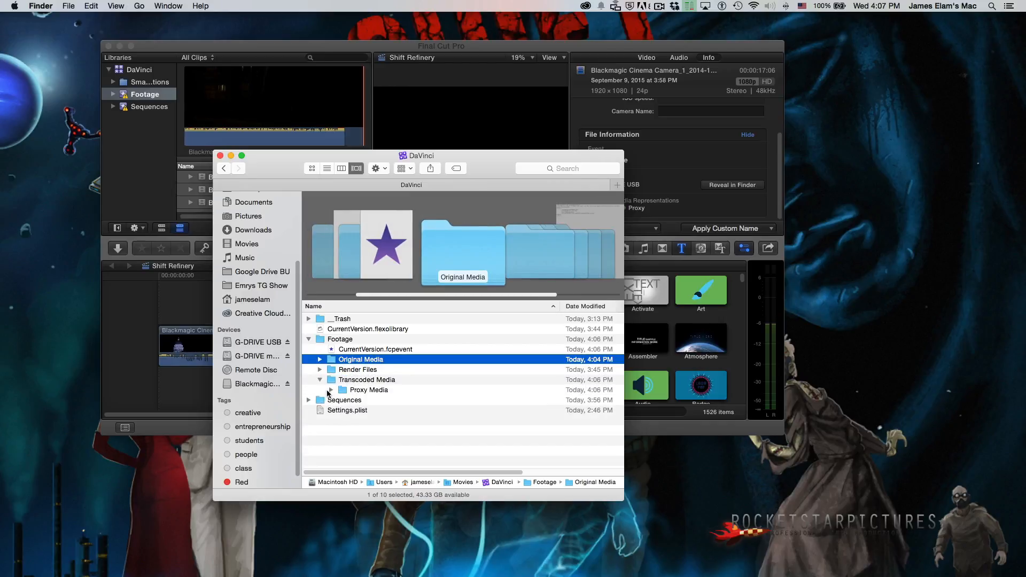
left_click(331, 390)
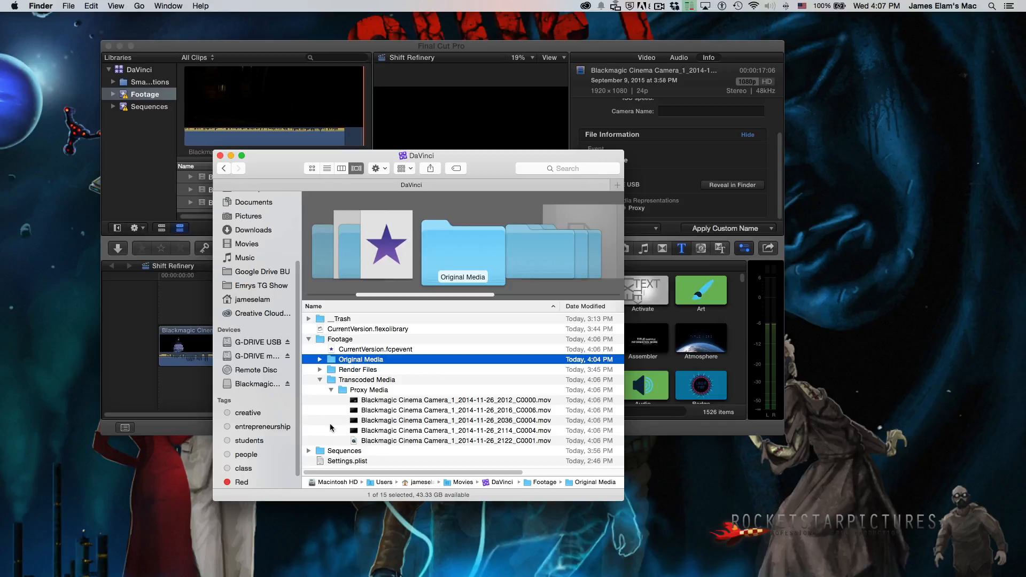
left_click(432, 441)
left_click(430, 431)
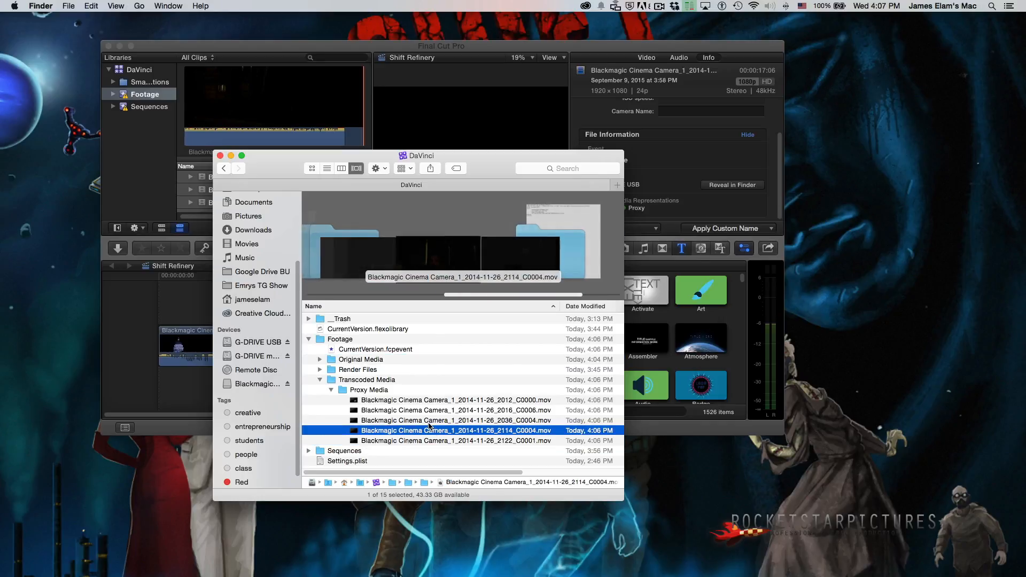
left_click(429, 420)
key("Up")
key("Up")
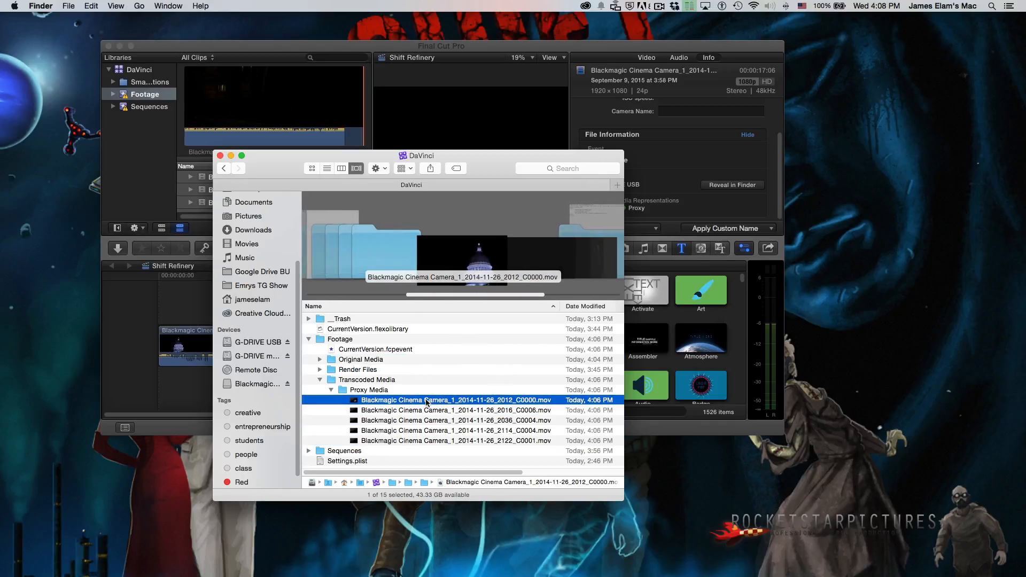
left_click(332, 390)
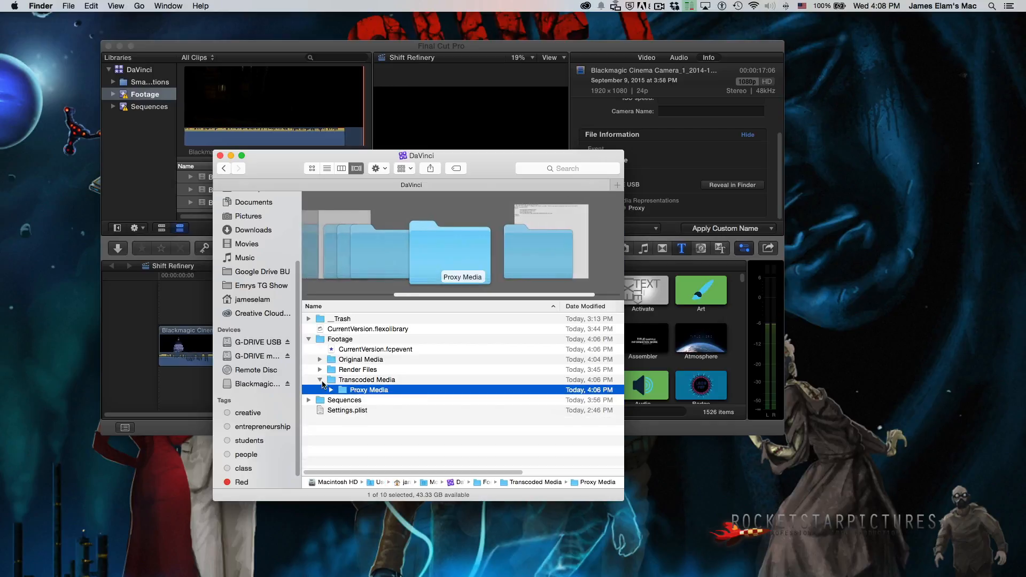
key("super+Tab")
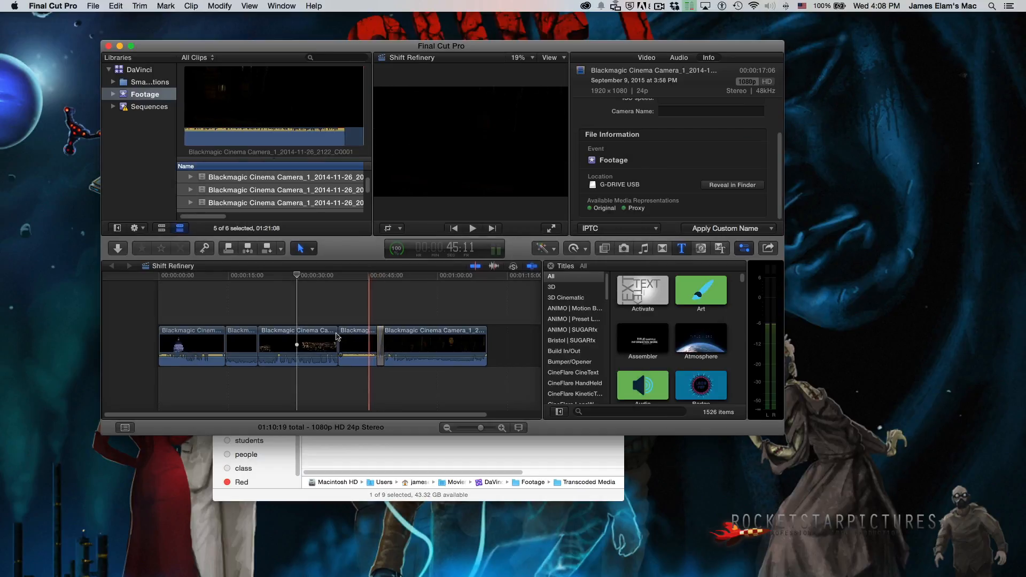
Step: Move the DaVinci library's Render Files and Transcoded Media folders to the Trash
left_click(205, 292)
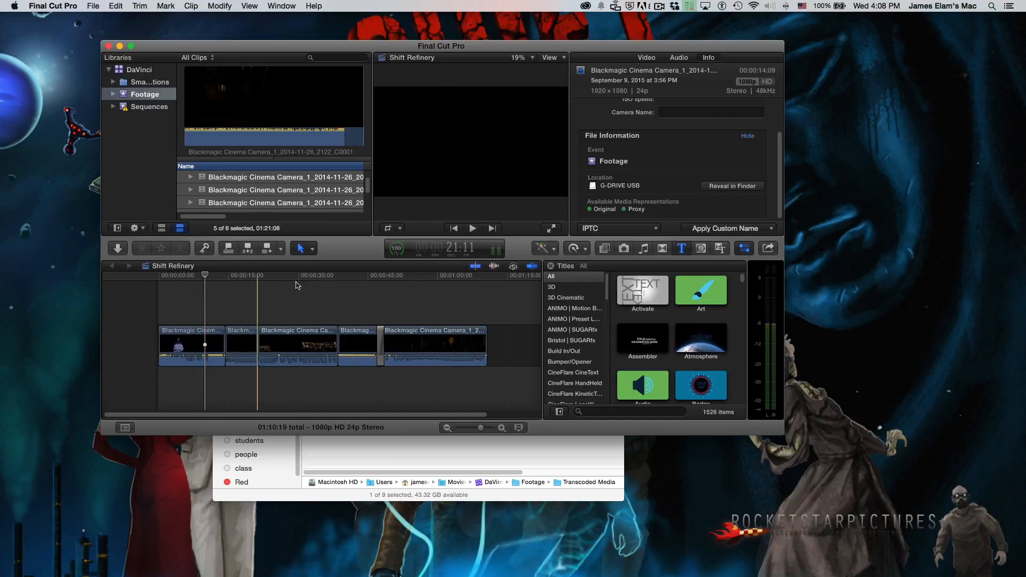
key("super+Tab")
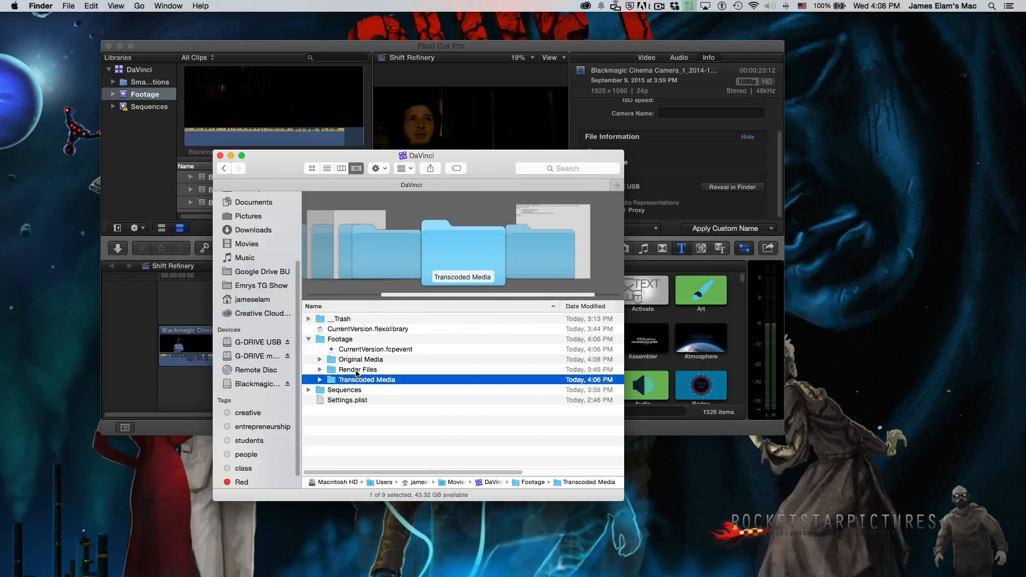
left_click(358, 370, "shift")
right_click(359, 371)
left_click(392, 385)
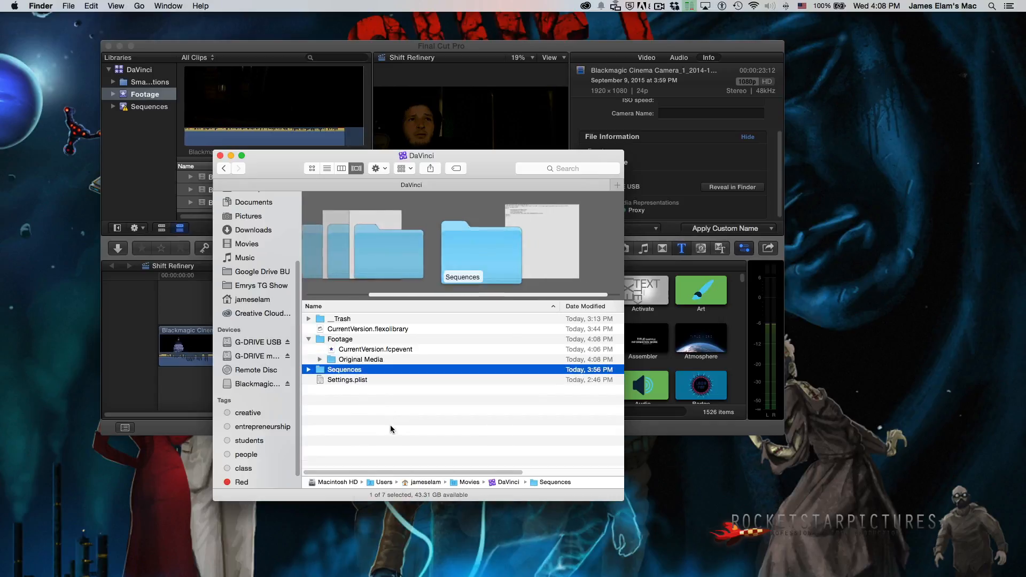
left_click(386, 428)
key("super+Tab")
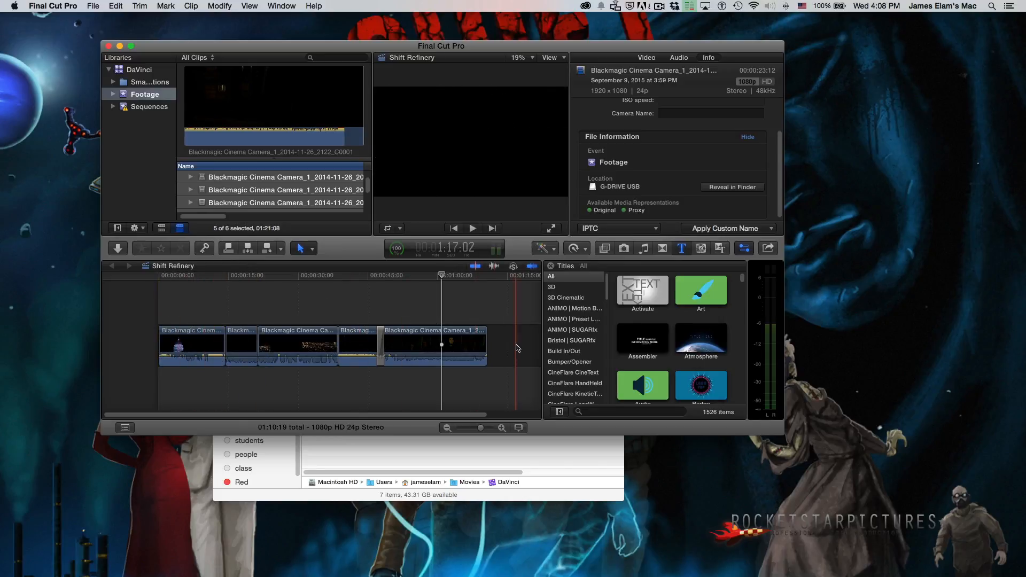
Step: Open G-DRIVE USB > The Shift Series Master Files > Night Refinery Shoot in Finder
key("super+Tab")
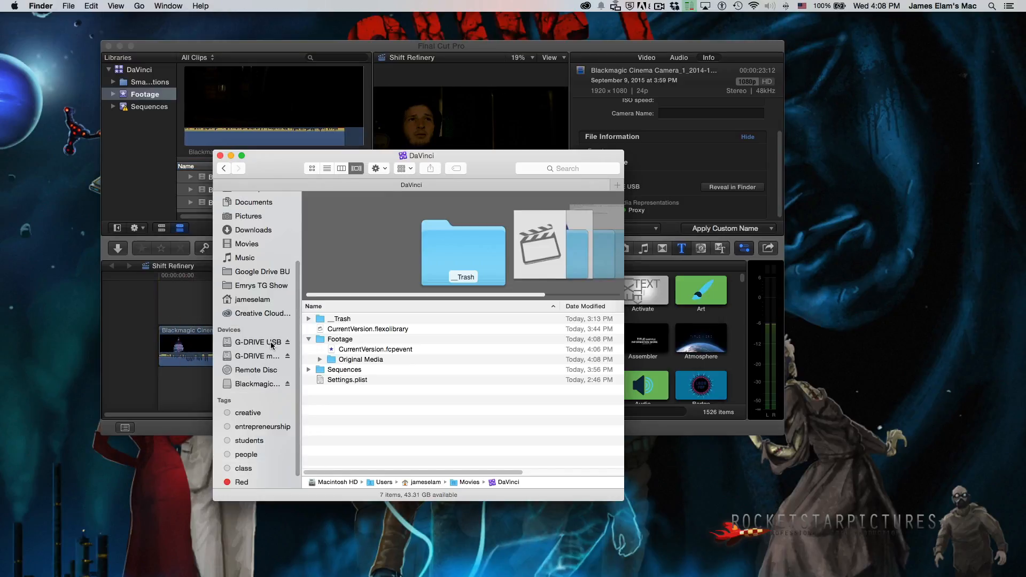
left_click(260, 342)
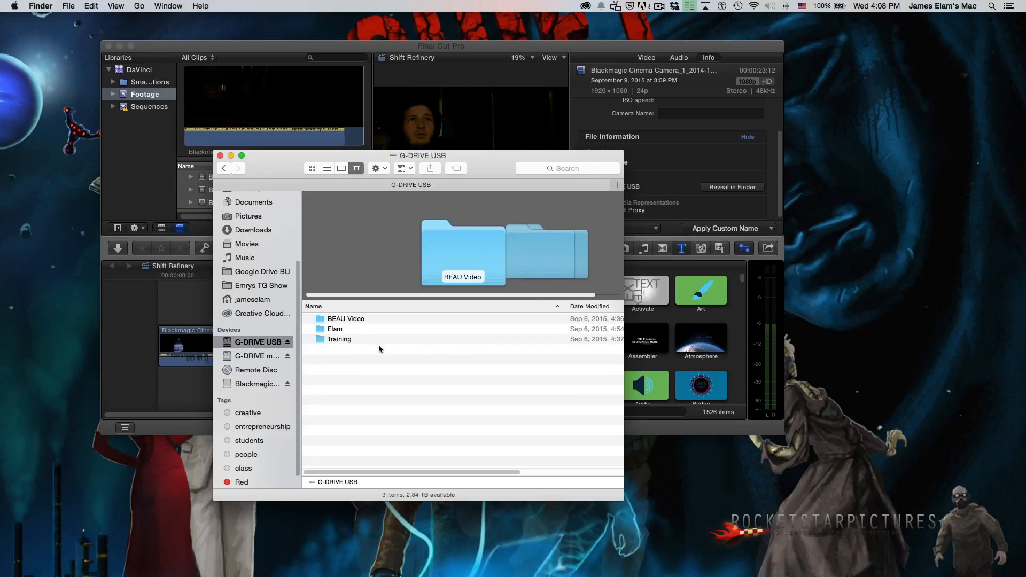
double_click(324, 330)
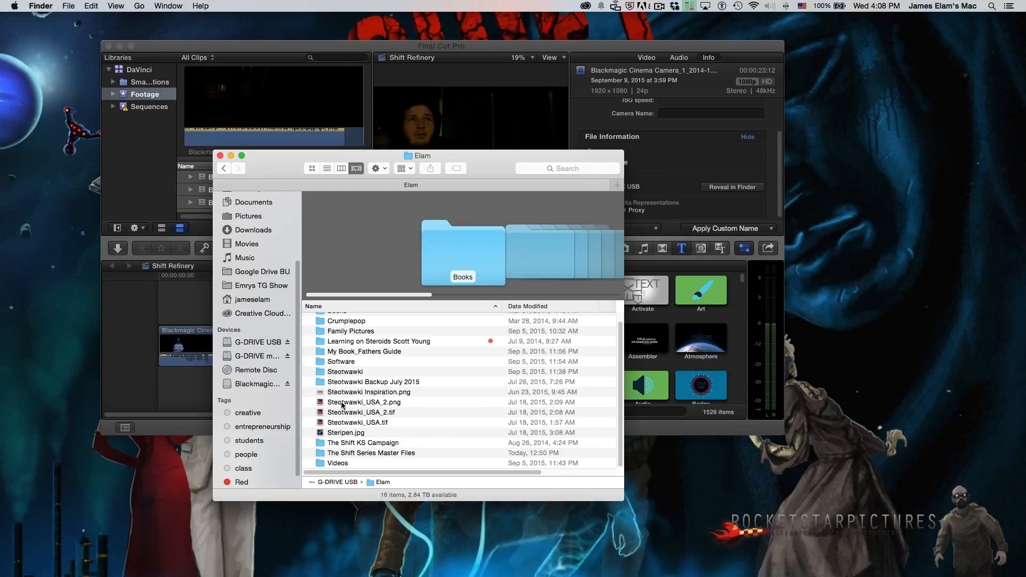
double_click(320, 452)
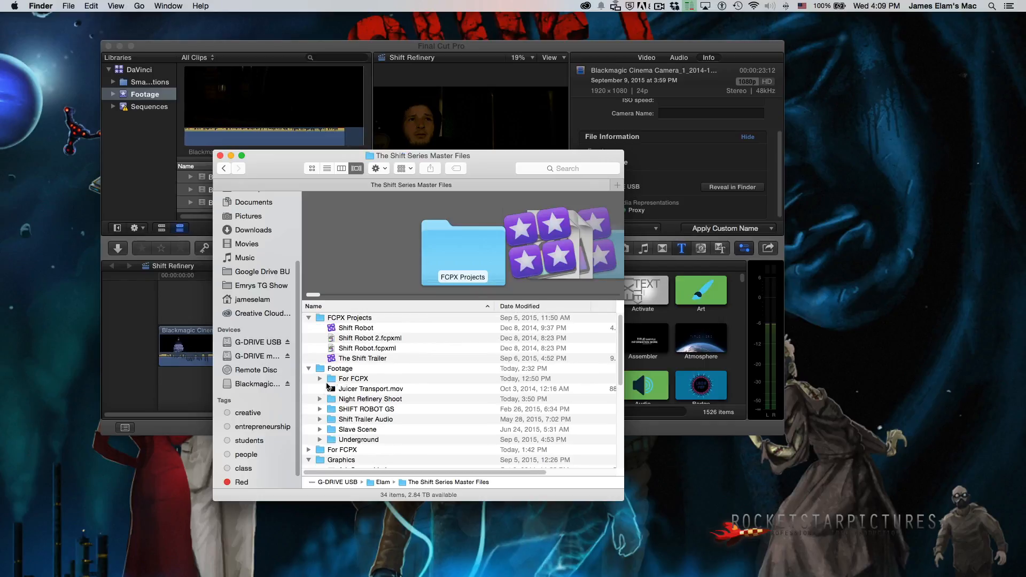
double_click(331, 398)
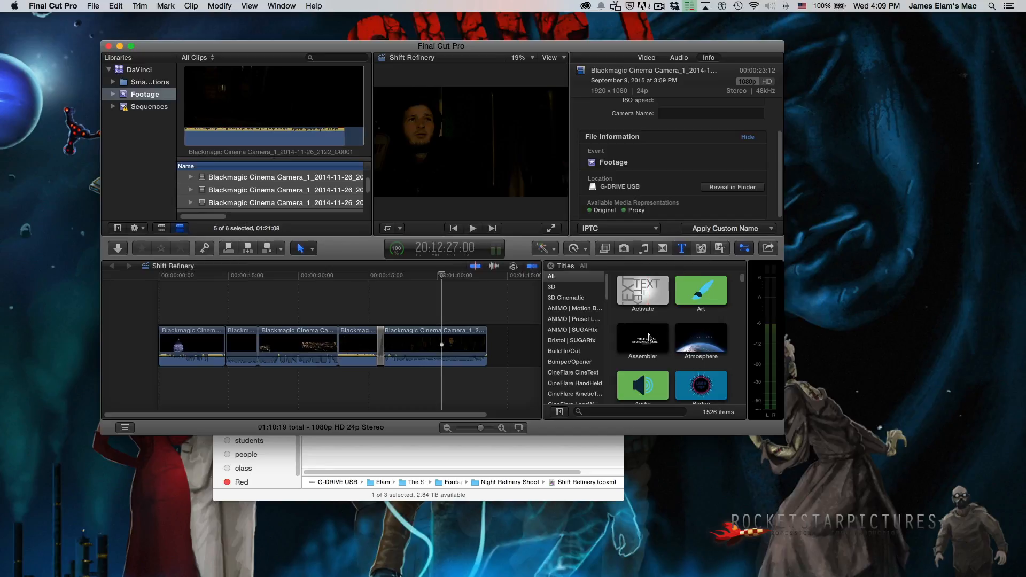
Step: Place a Basic 3D title at the start of the Shift Refinery timeline
scroll(641, 369, "down", 2)
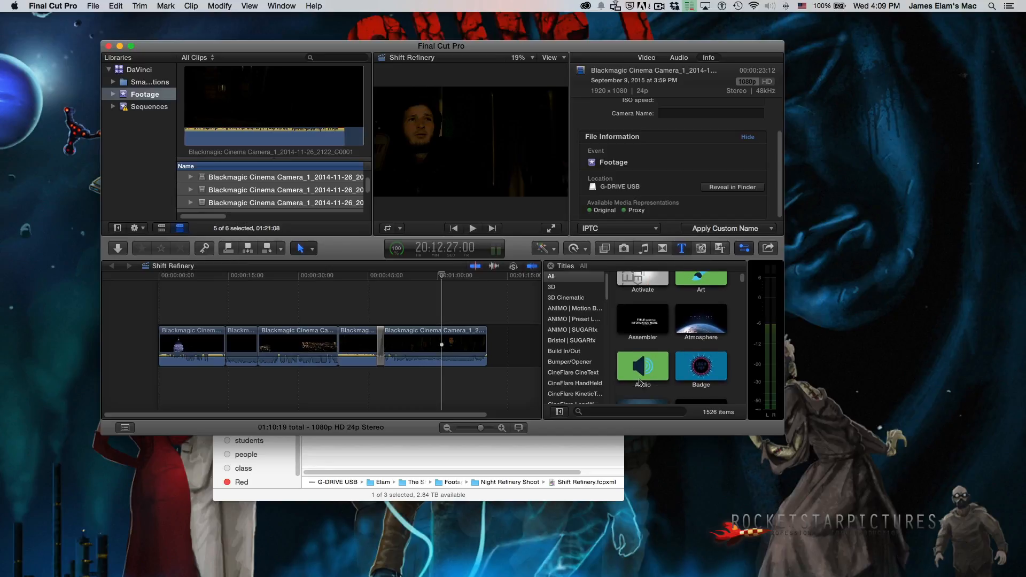
scroll(642, 380, "down", 1)
left_click_drag(698, 368, 166, 314)
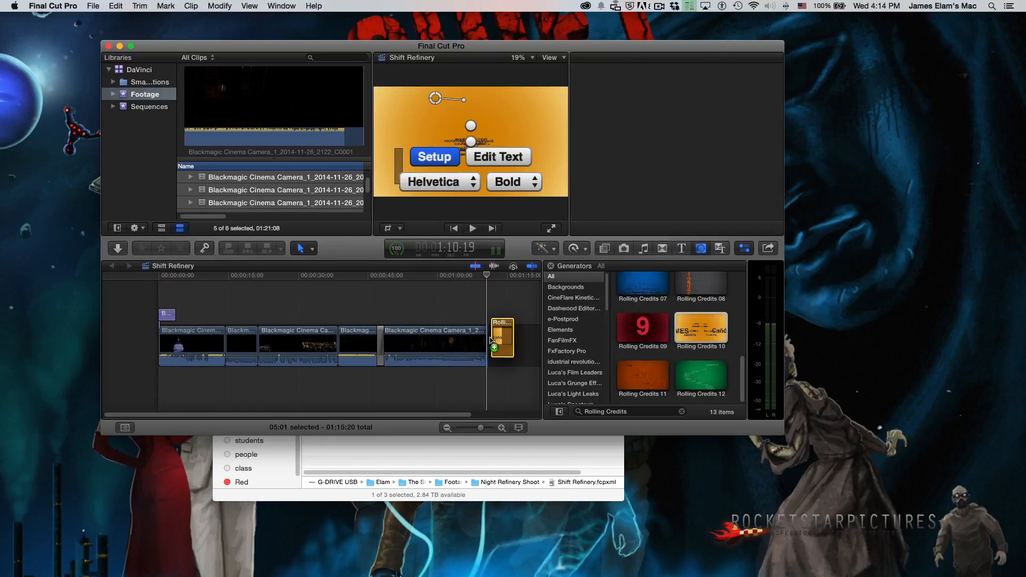
Step: Add Rolling Credits 10 after the last clip, with the heading THE SHIFT and a credit name
left_click_drag(502, 336, 489, 347)
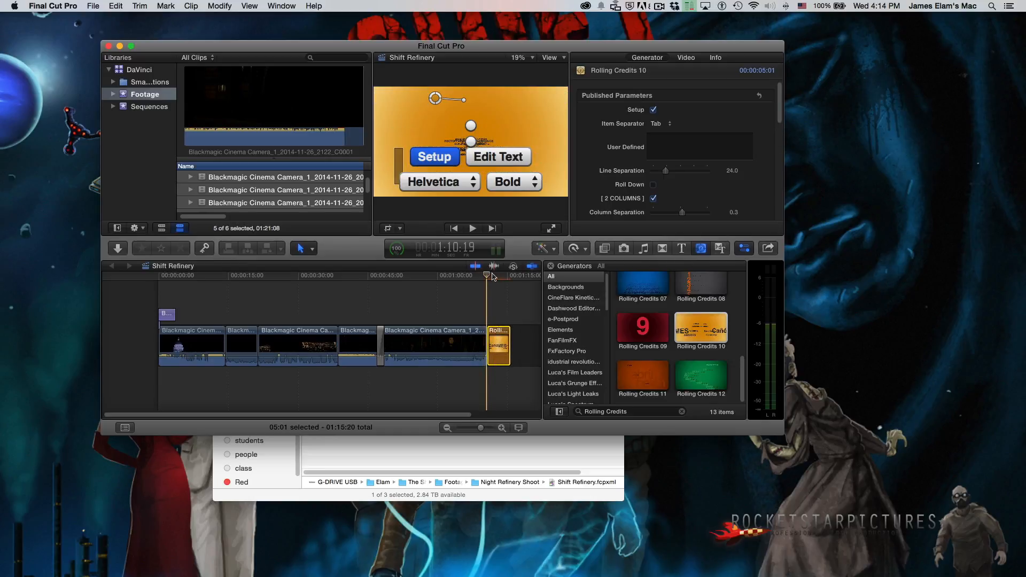
left_click(498, 157)
type("THE SHIFT  ")
type("James Elam Abad Faciolince")
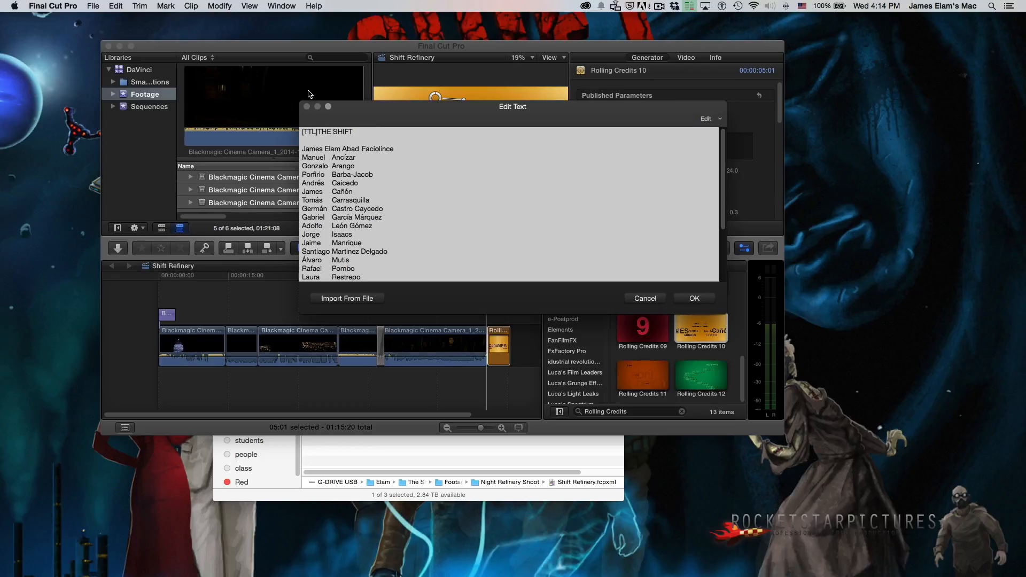
left_click(695, 298)
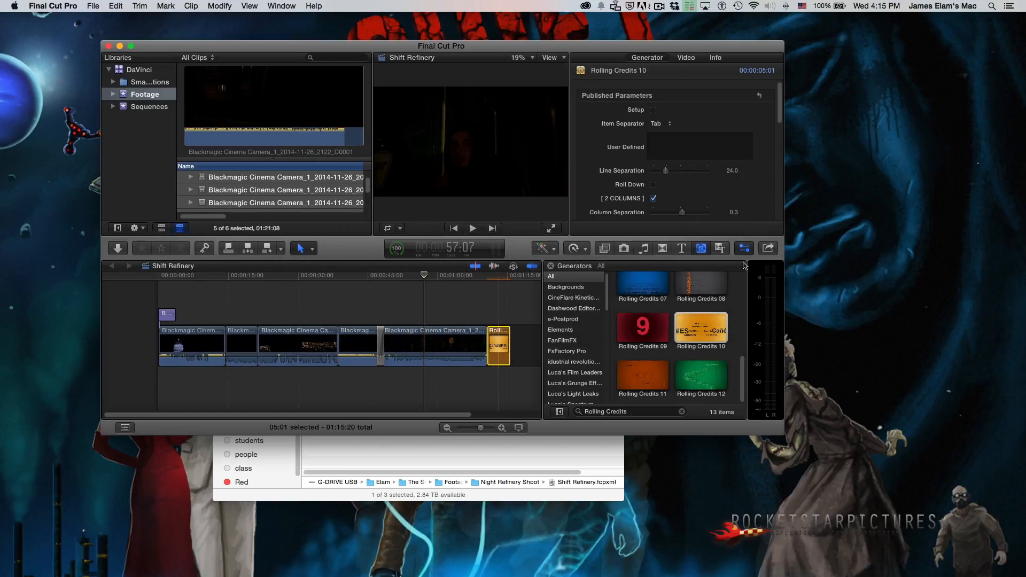
left_click(769, 250)
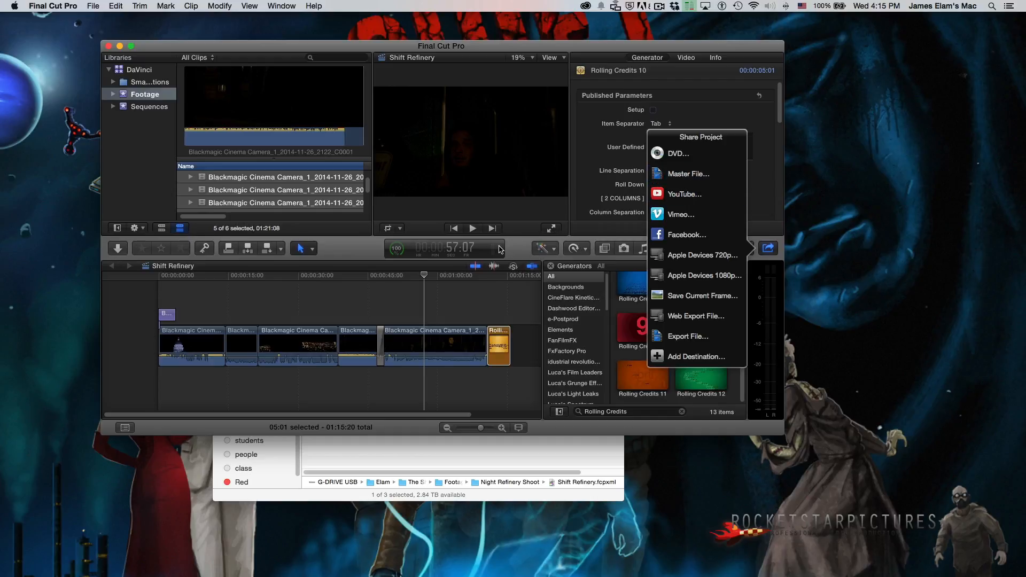
Step: Export the project as XML named 'Shift Refinery Final Cut.fcpxml' into Night Refinery Shoot
left_click(517, 246)
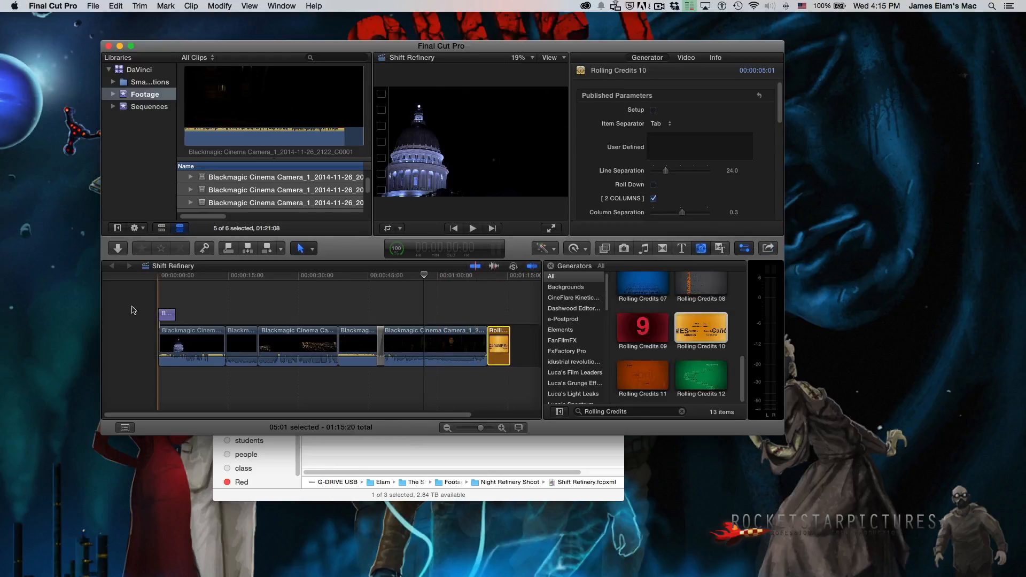
left_click(94, 6)
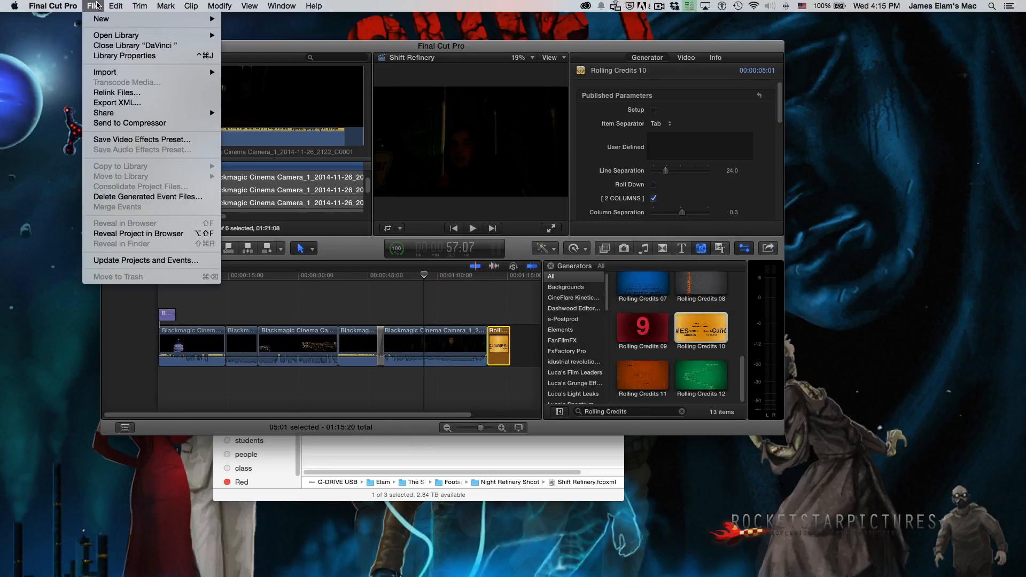
left_click(149, 104)
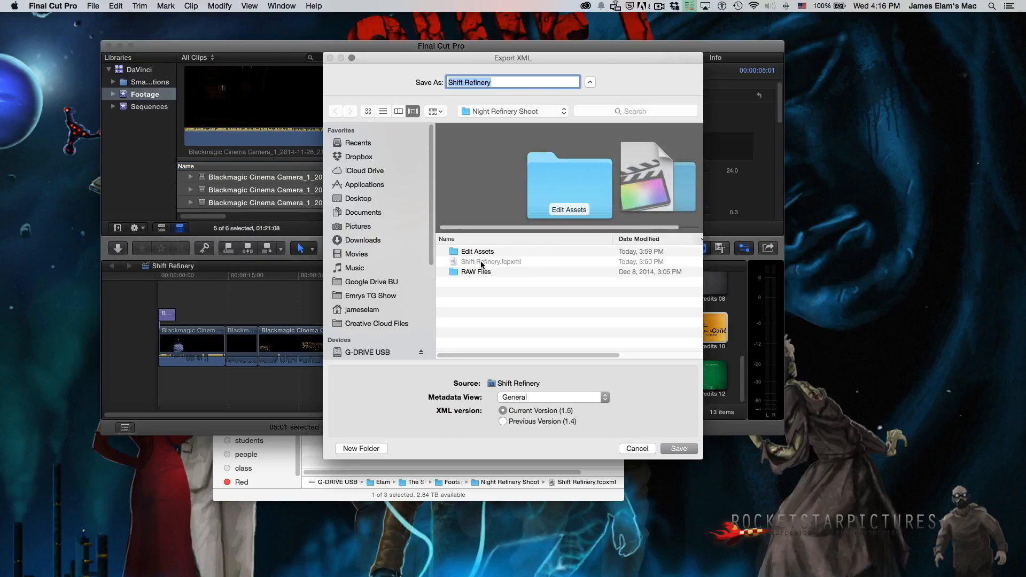
left_click(496, 84)
type("Final Cut")
key("Return")
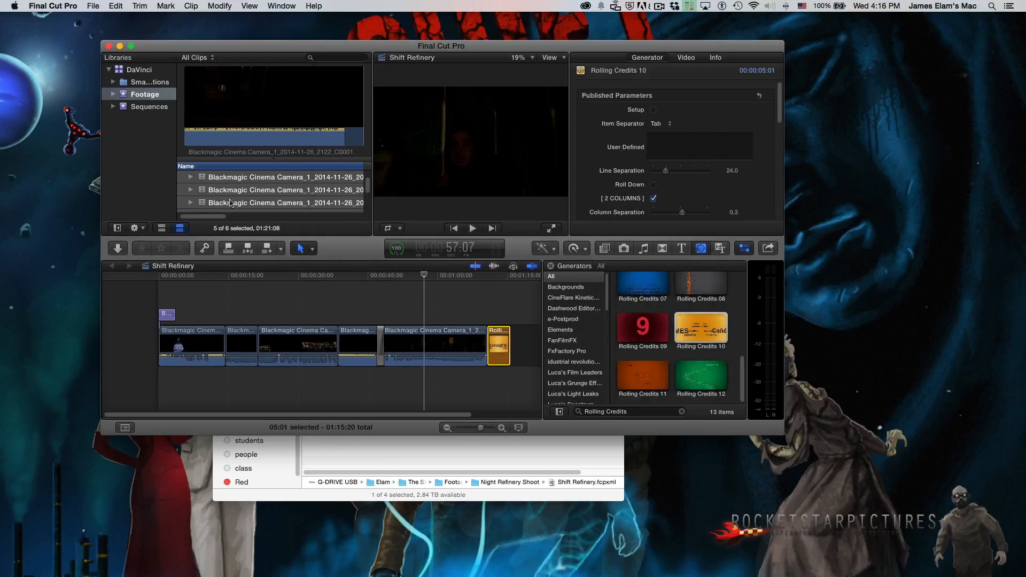
left_click(344, 457)
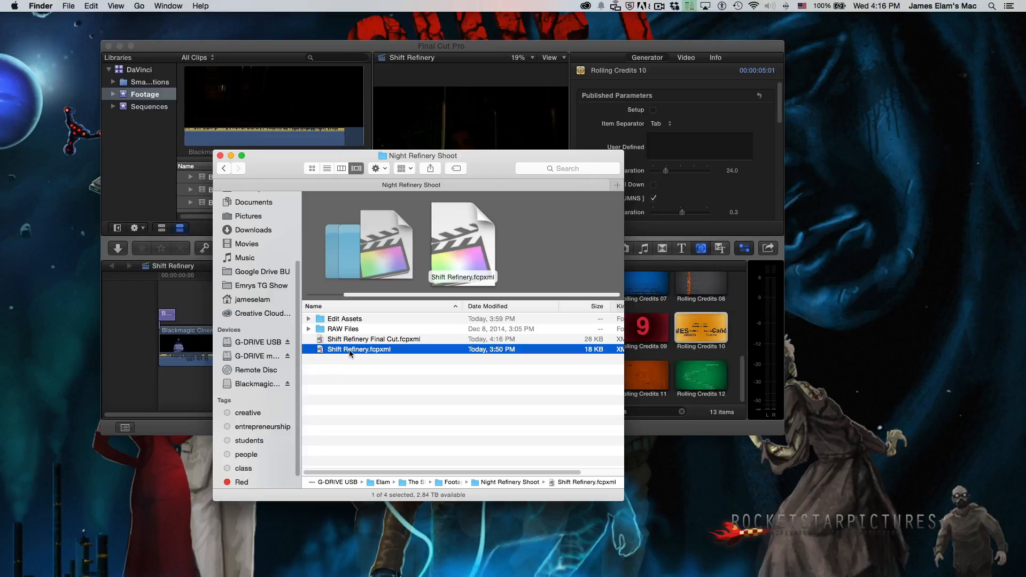
Step: List Edit Assets' five Blackmagic .mov clips in Night Refinery Shoot, leaving RAW Files collapsed
left_click(308, 330)
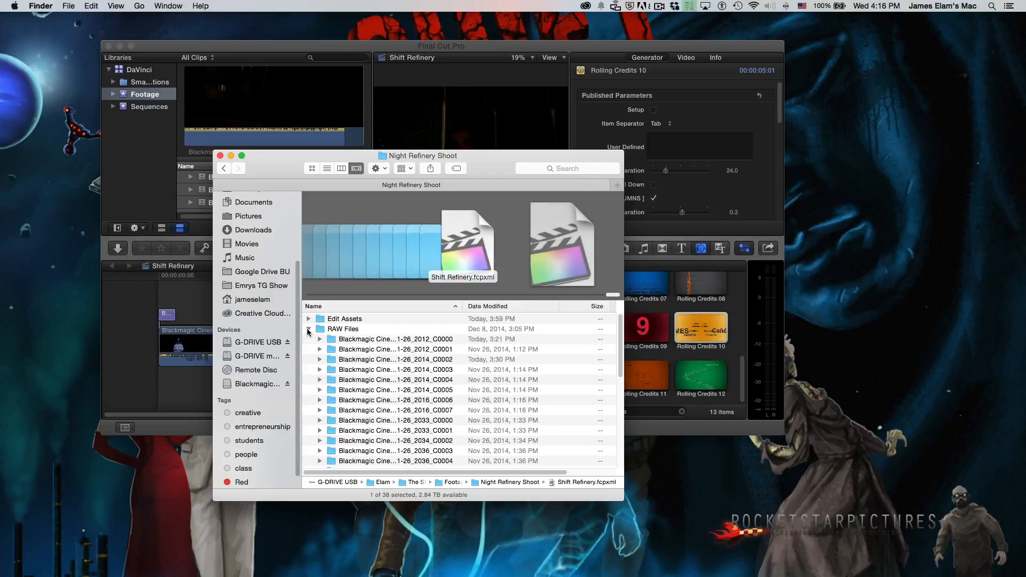
left_click(308, 328)
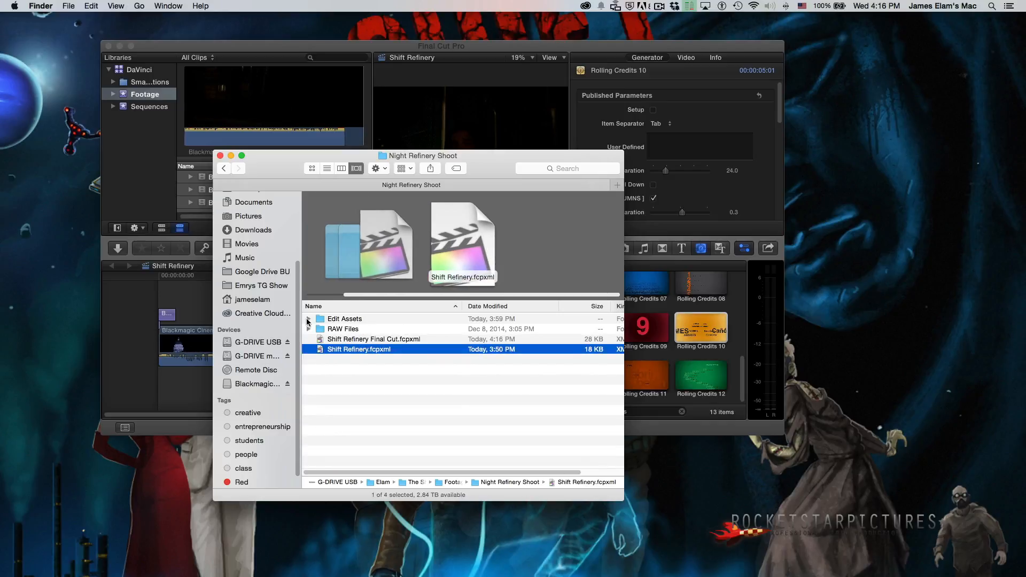
left_click(308, 319)
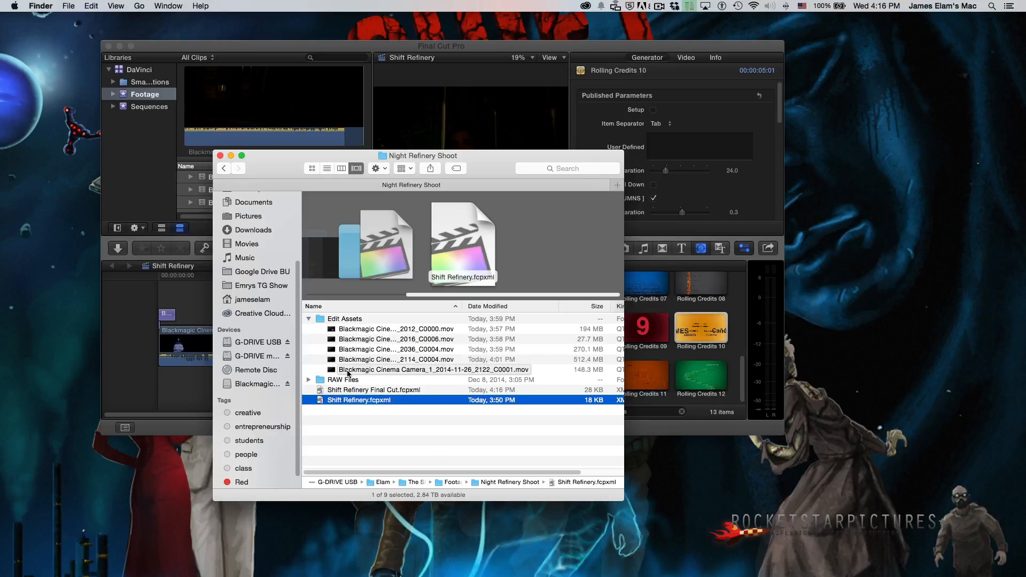
left_click(341, 429)
left_click(308, 379)
left_click(307, 379)
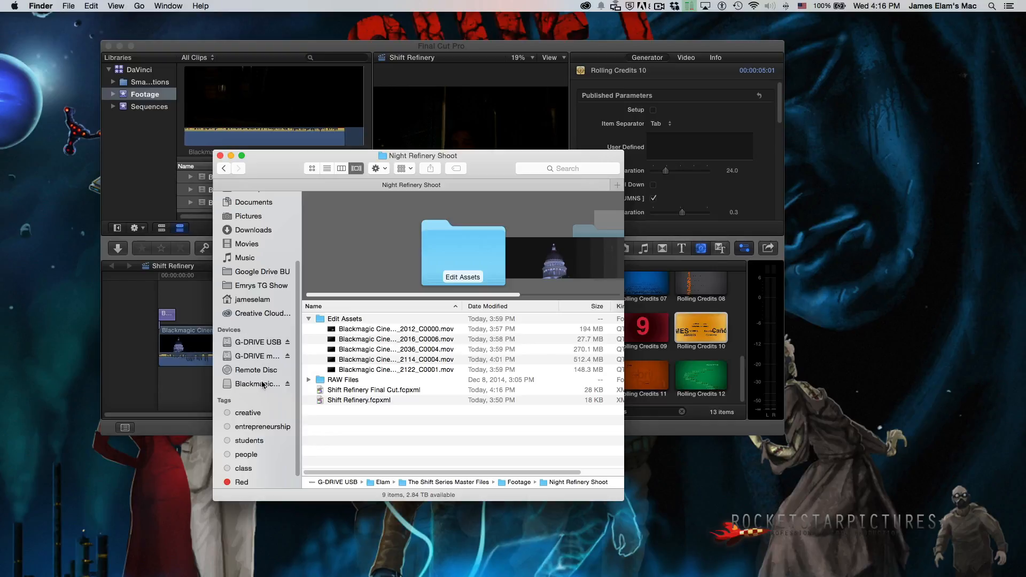
scroll(262, 384, "down", 1)
Step: Open the DaVinci library's package contents from Movies and view its Original Media folder
left_click(249, 230)
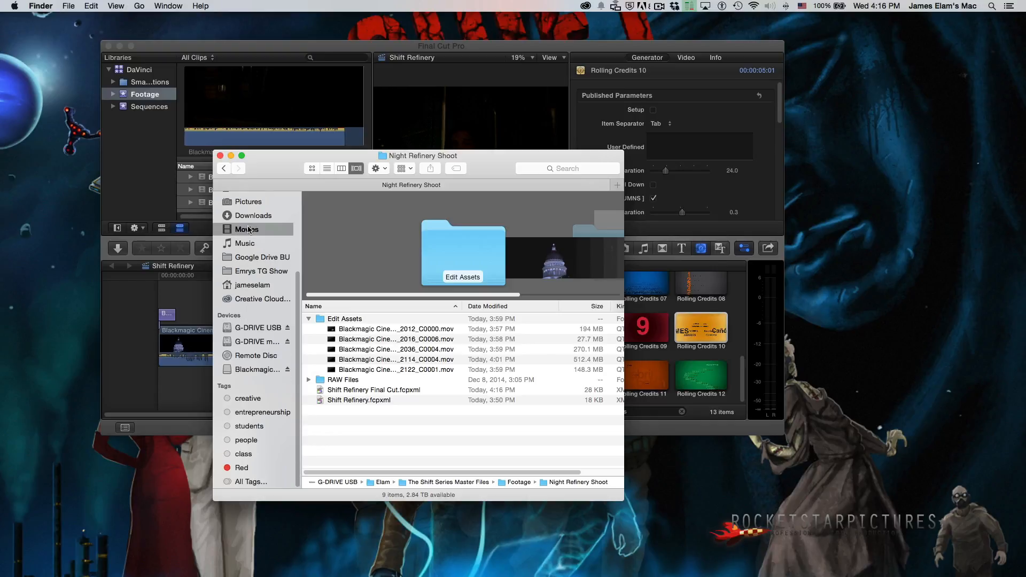
left_click(342, 328)
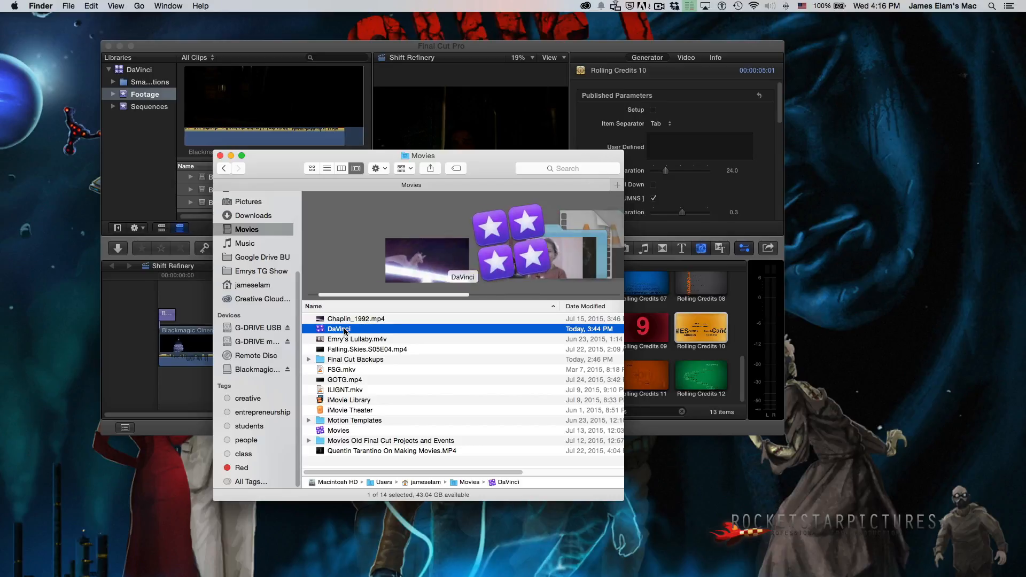
right_click(346, 328)
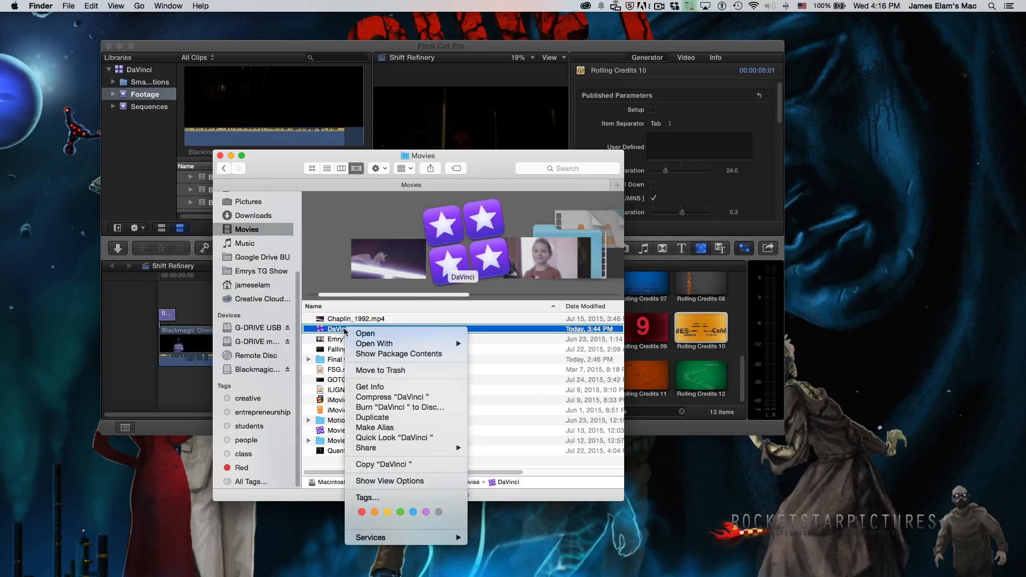
left_click(396, 354)
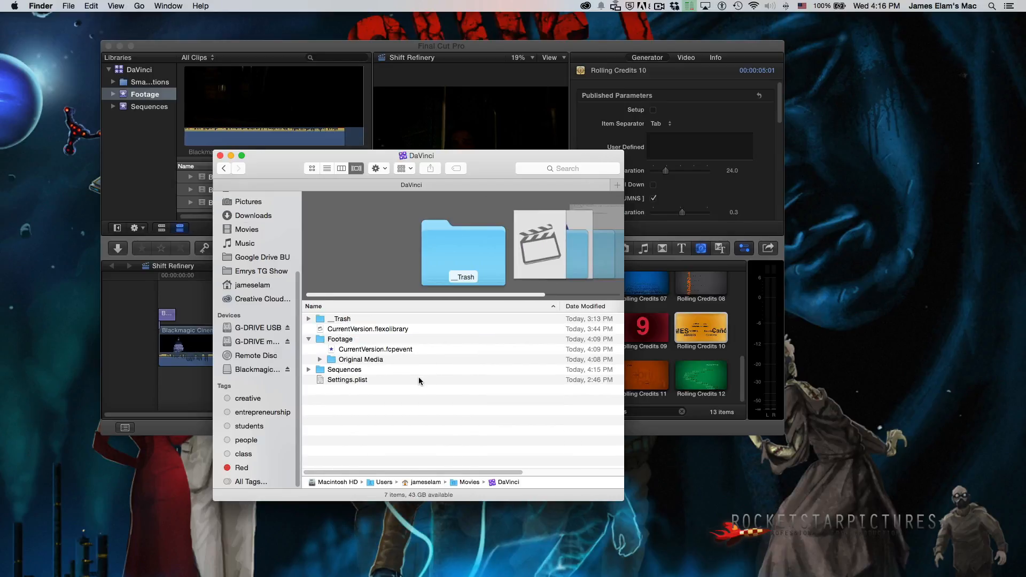
double_click(333, 360)
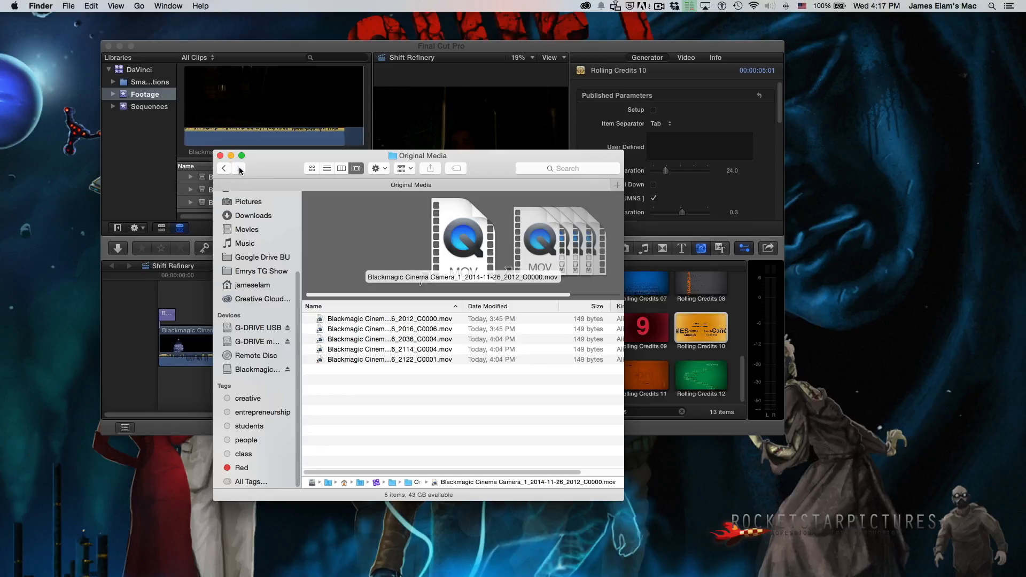
left_click(225, 169)
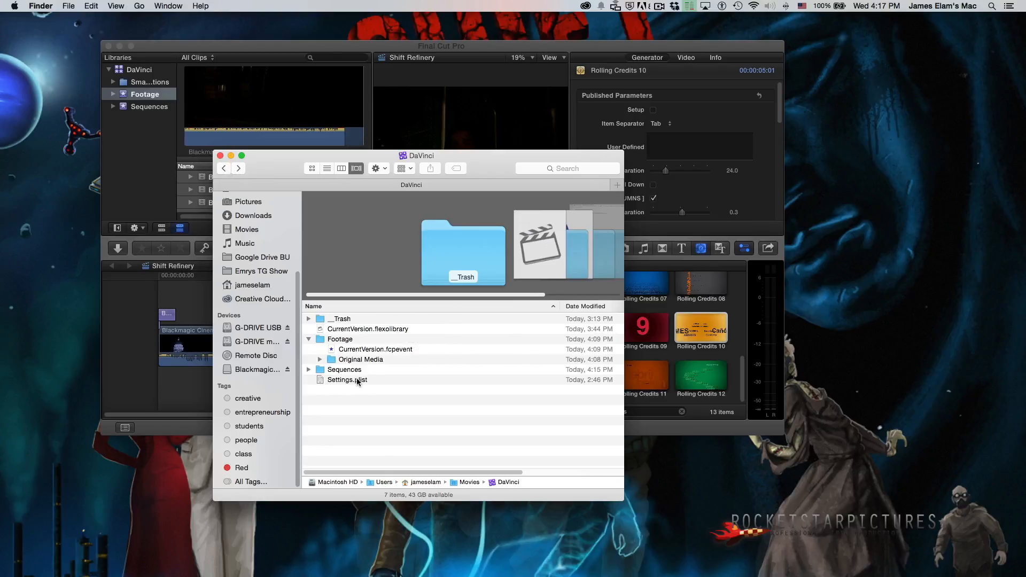
Step: Go back to the Movies folder and close the Finder window
left_click(307, 369)
left_click(308, 370)
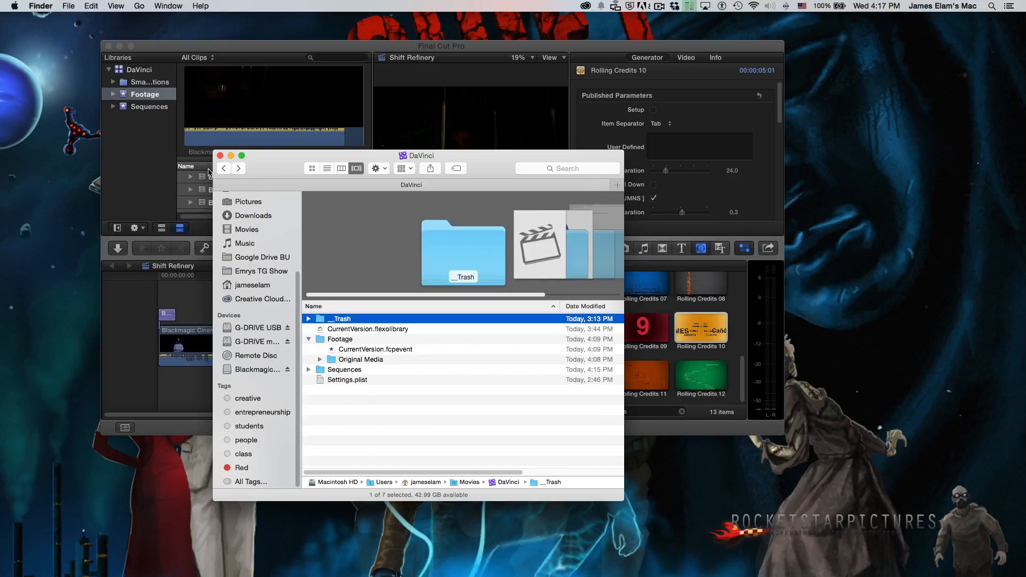
left_click(224, 170)
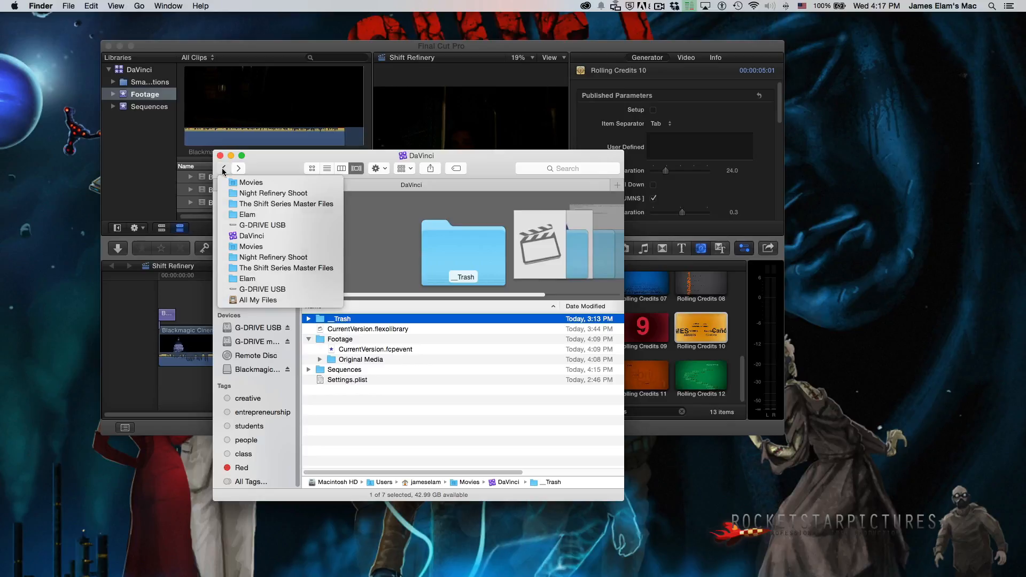
left_click(248, 166)
left_click(221, 168)
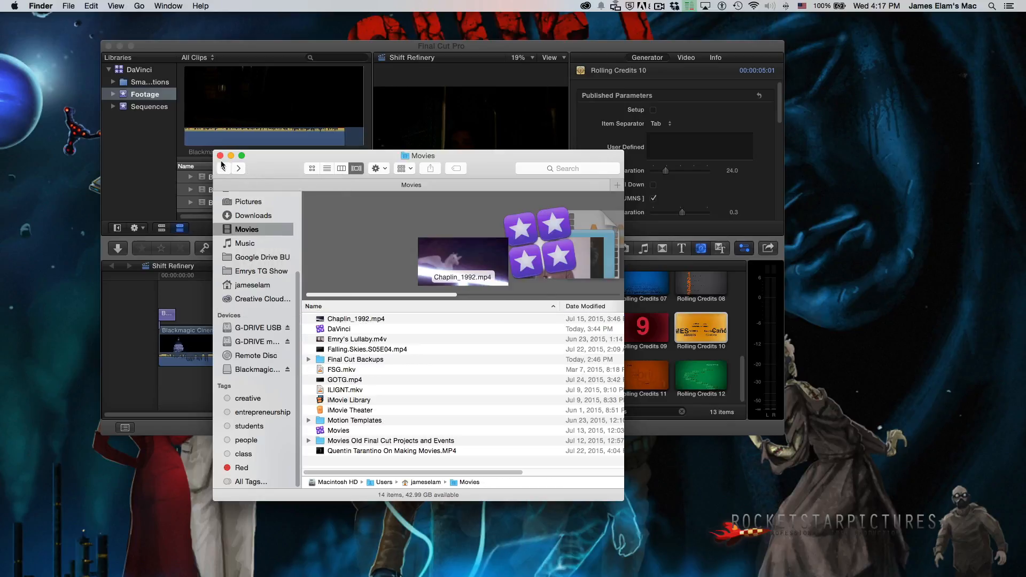
left_click(219, 155)
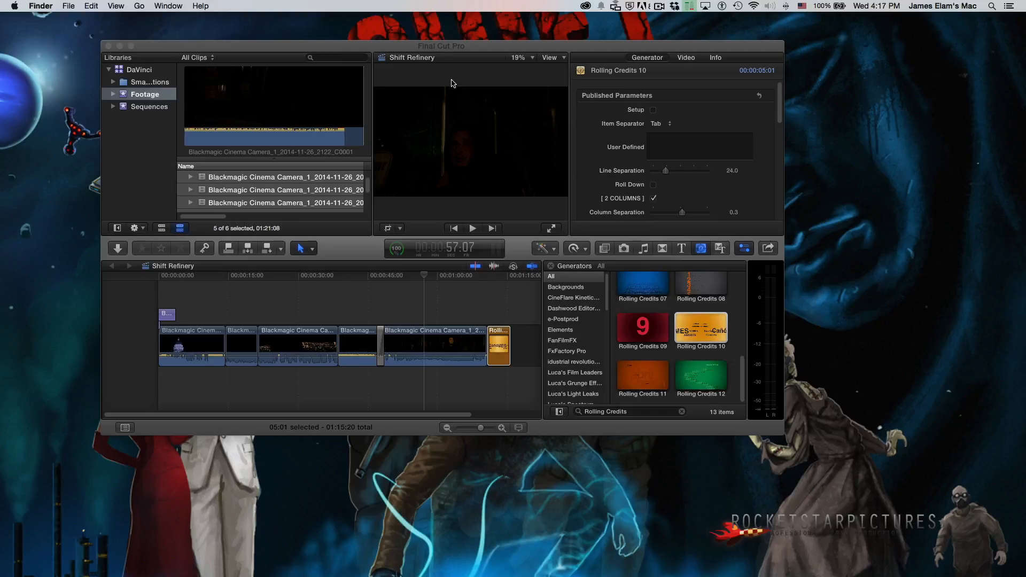
Step: Show the RGB Parade scope and Audio Enhancements for the fifth Blackmagic clip before the credits
left_click(469, 50)
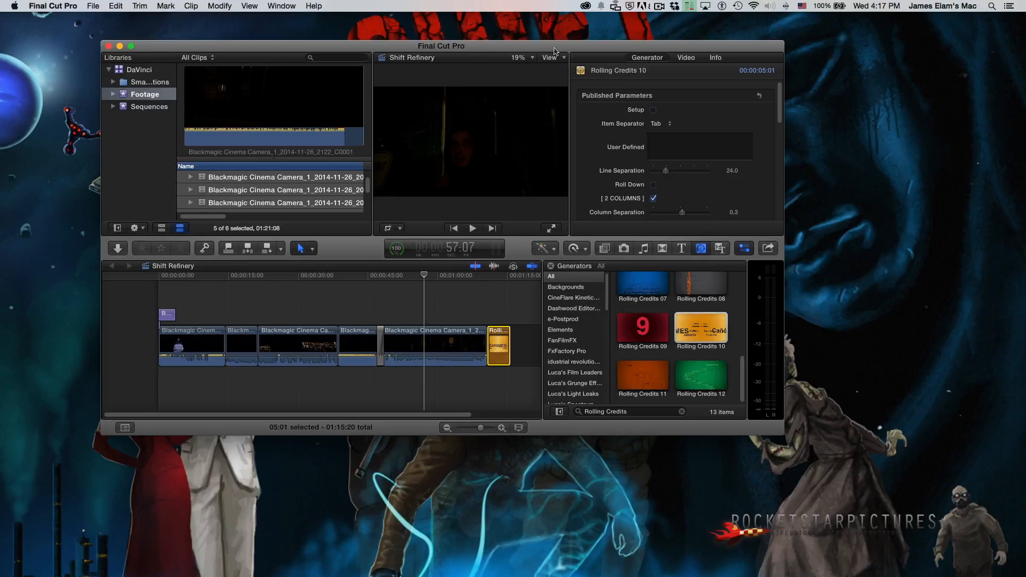
key("super+8")
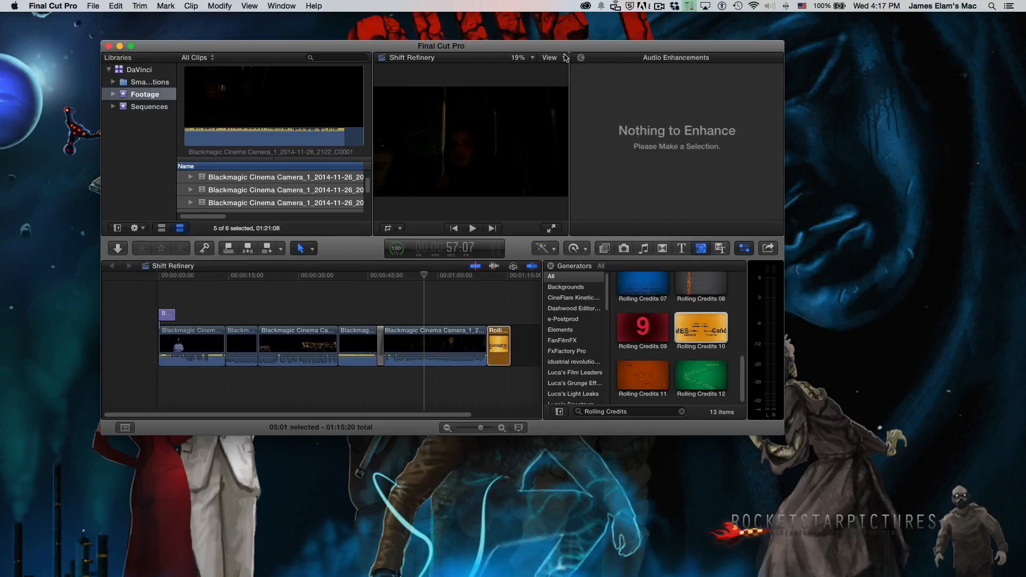
left_click(580, 57)
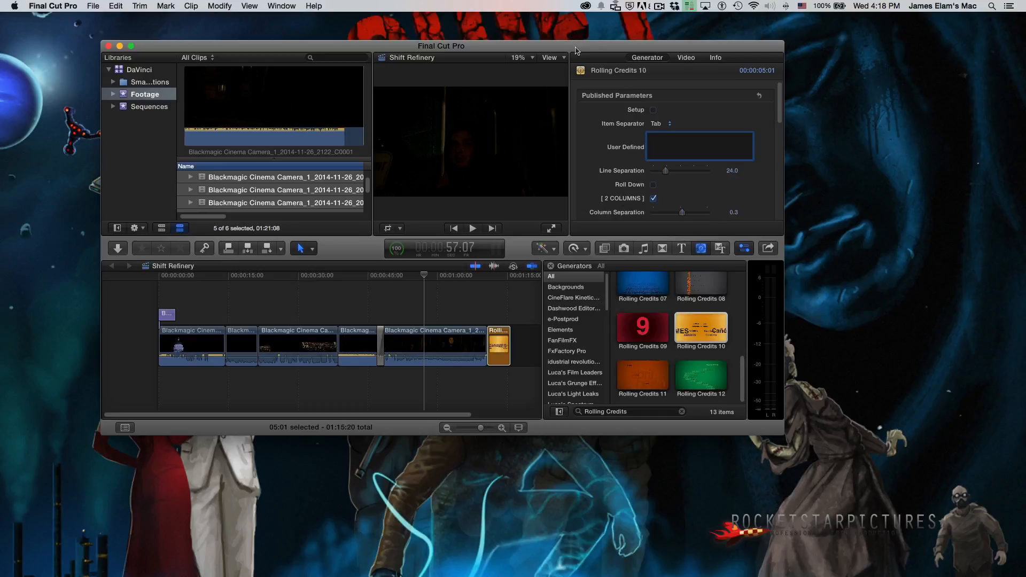
key("super+7")
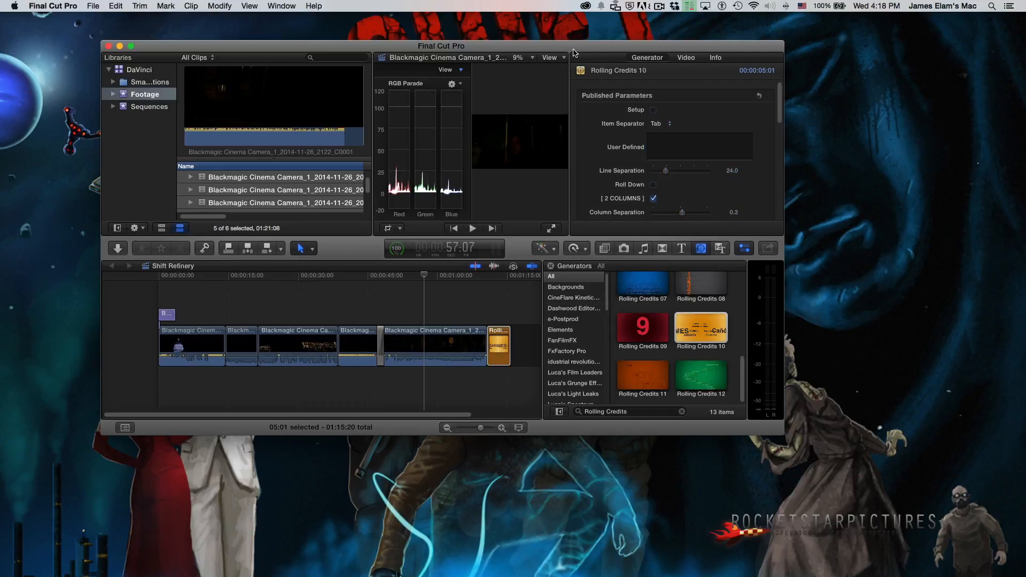
key("super+8")
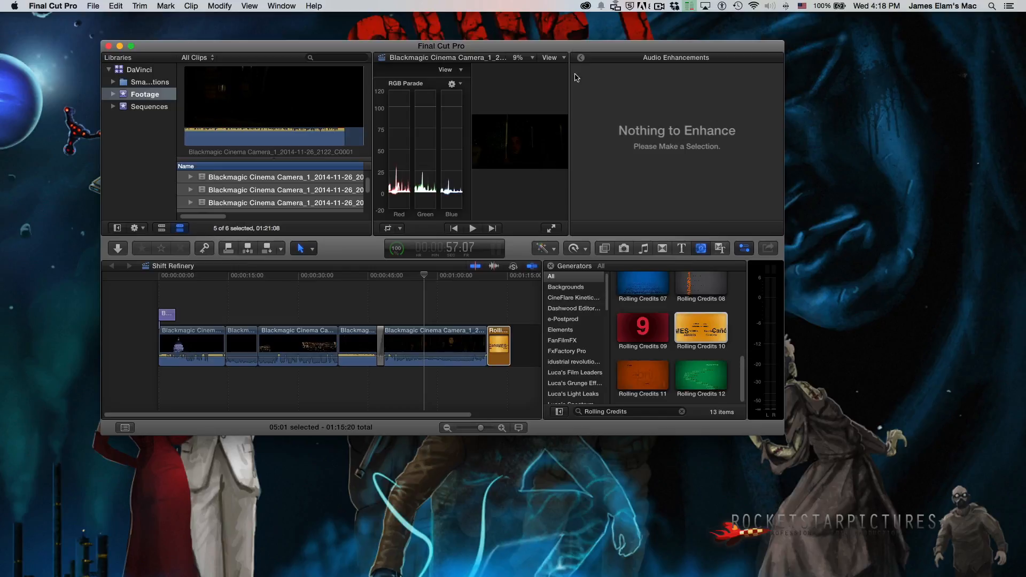
left_click(403, 344)
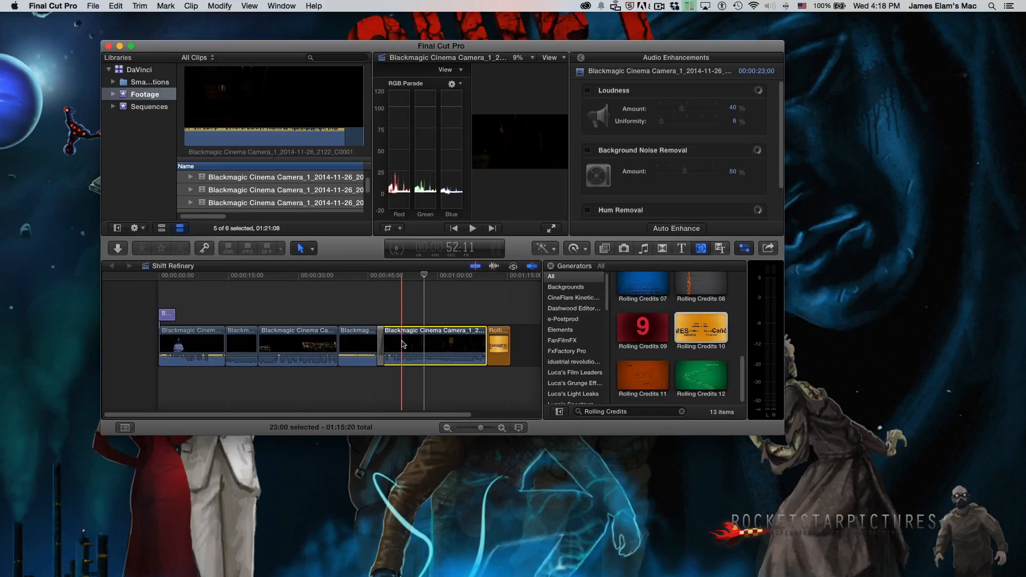
key("super+5")
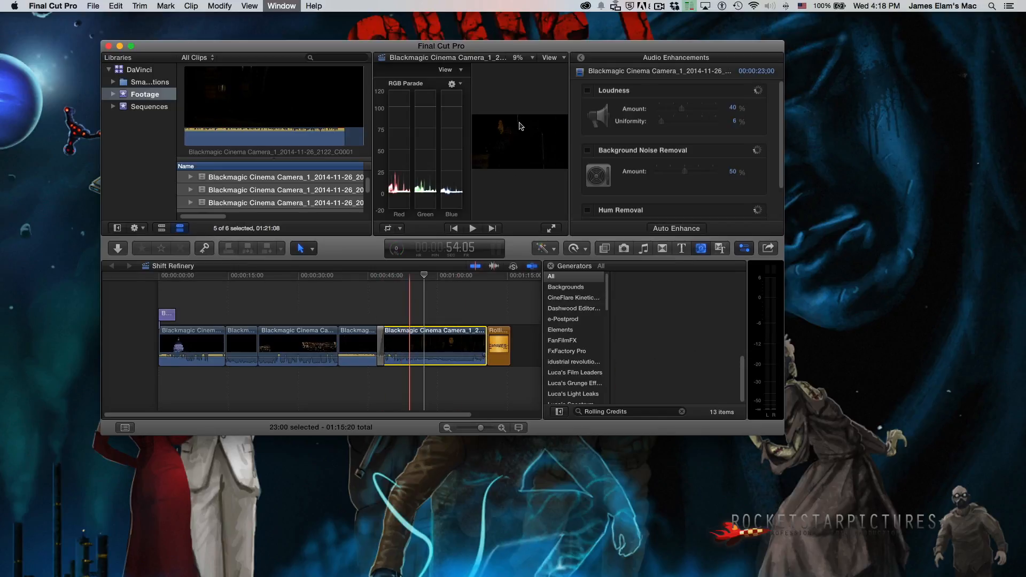